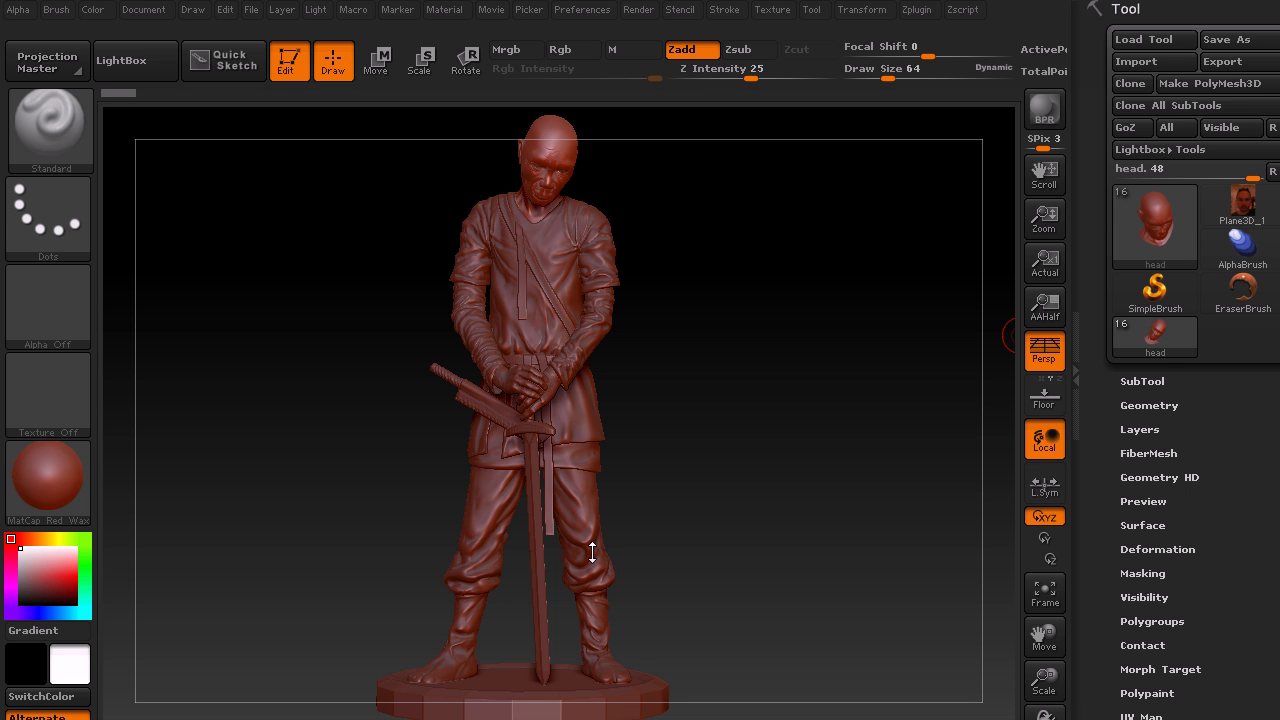
Rotate the swordsman and expand the SubTool list to show 28_sculpt, head, eyes, hands, pants, shirt and undershirt.
mouse_move(706, 446)
mouse_down()
mouse_move(666, 449)
mouse_move(729, 454)
mouse_up()
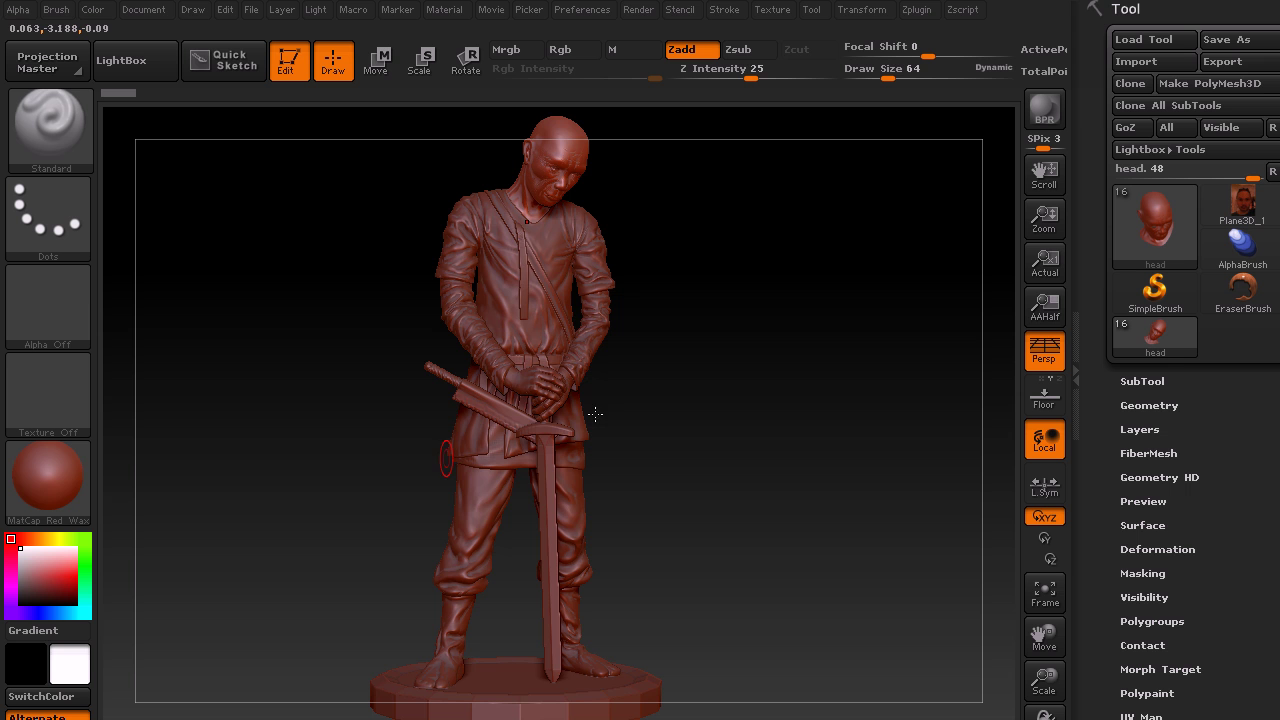
mouse_move(700, 457)
mouse_down()
mouse_move(674, 457)
mouse_move(694, 457)
mouse_up()
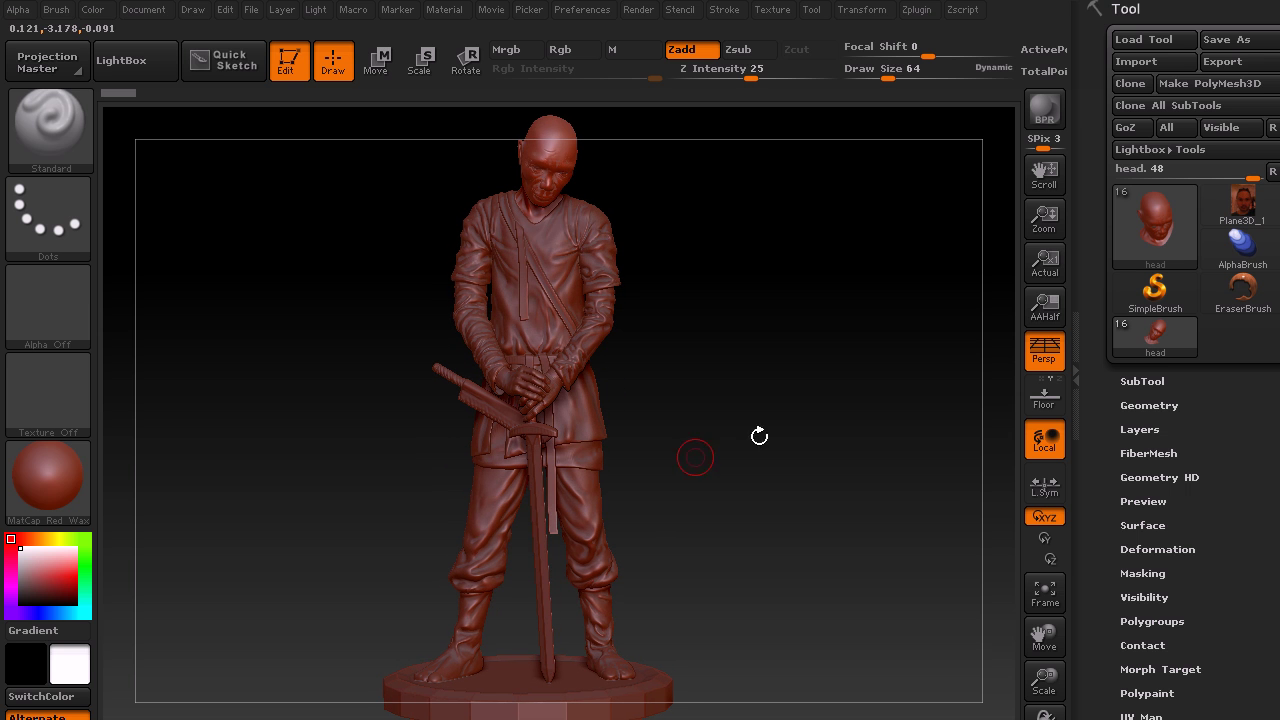
click(1150, 382)
click(1206, 77)
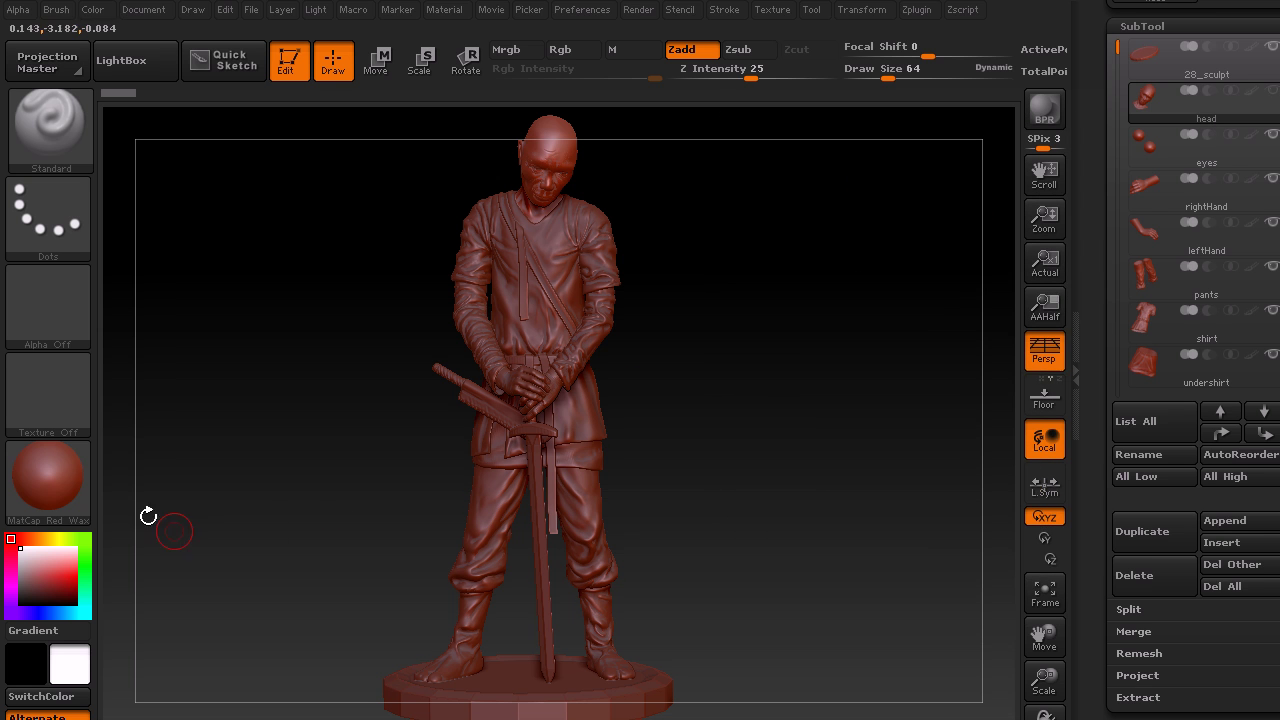
Fill the head subtool with SkinShade4 using M only with Zadd off, then select the eyes.
click(49, 478)
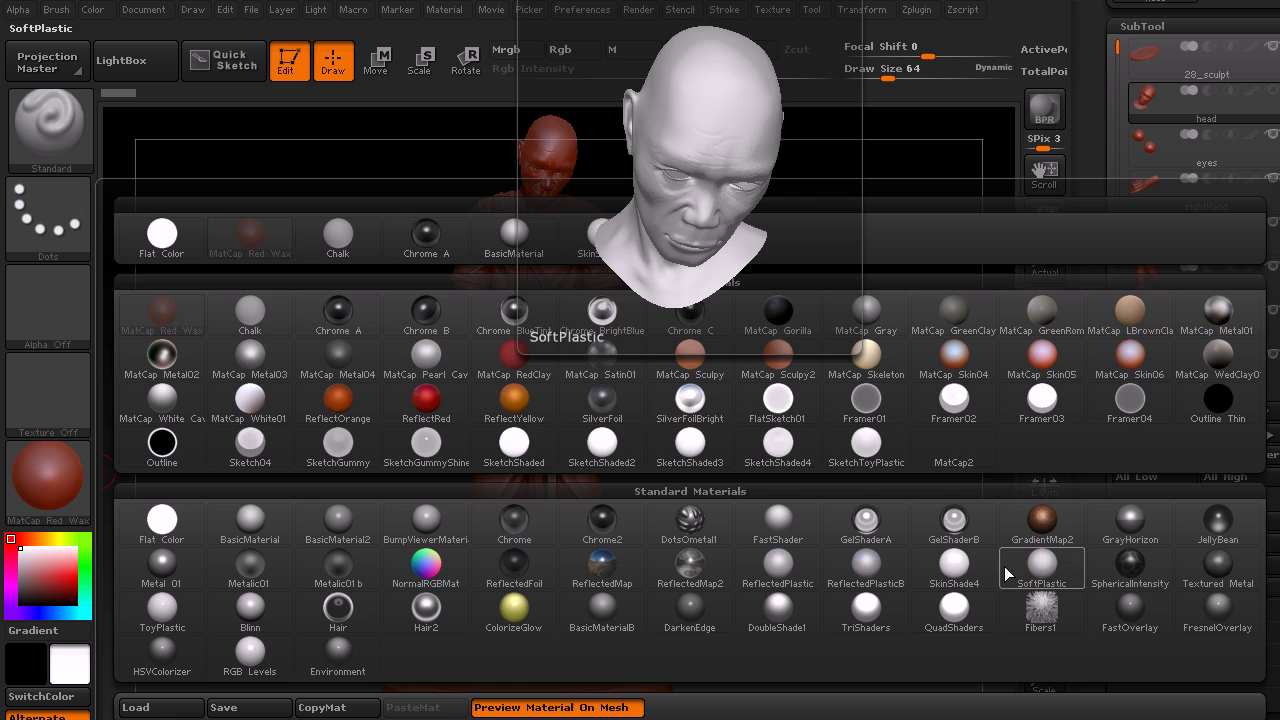
click(958, 568)
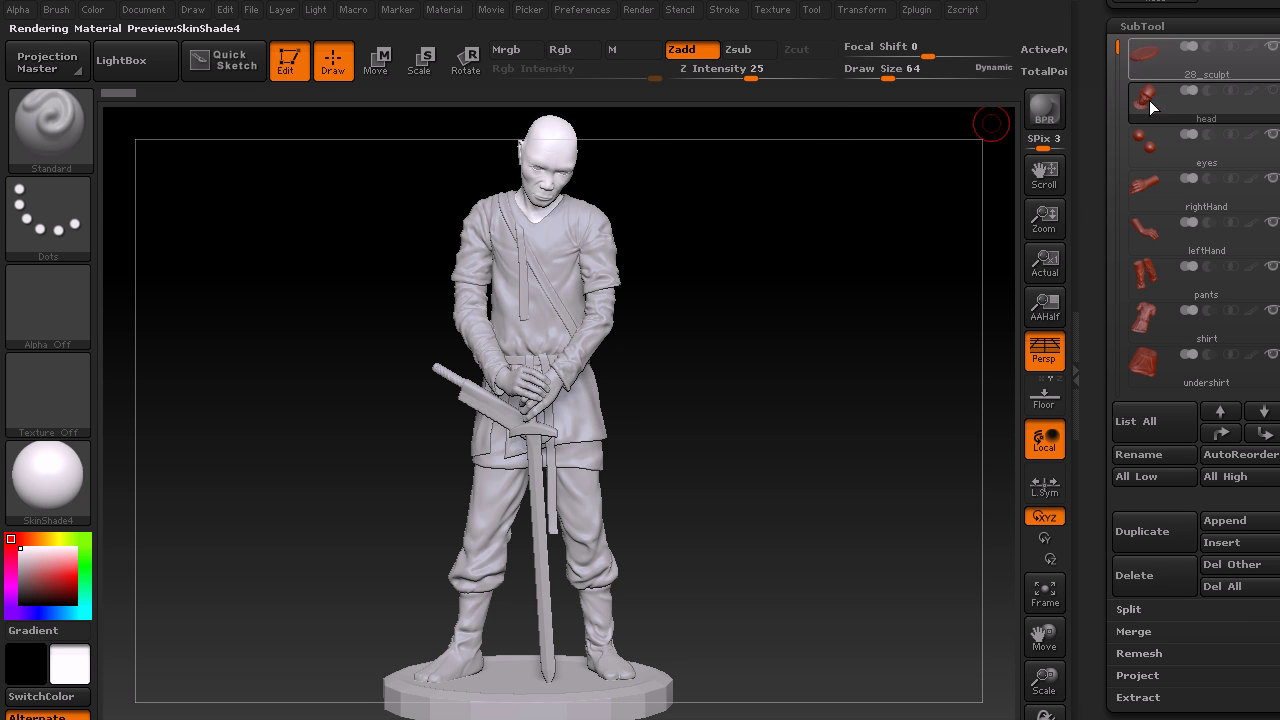
click(623, 50)
click(682, 49)
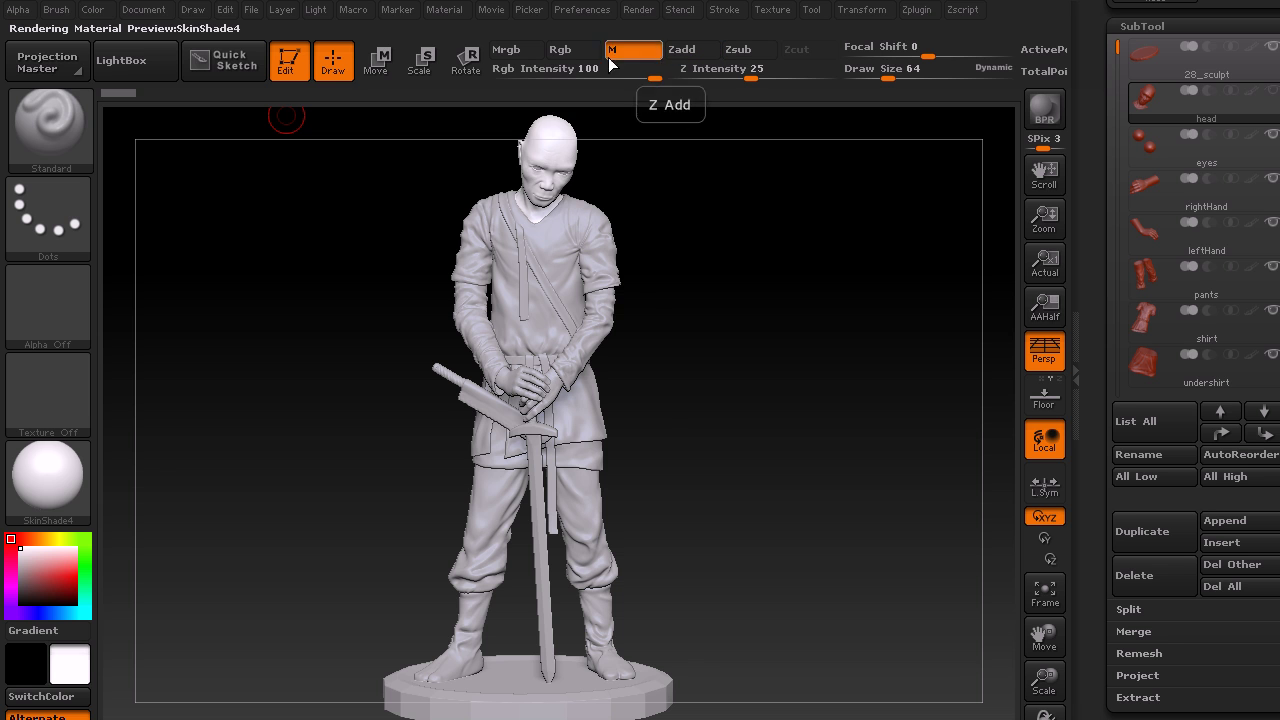
click(92, 9)
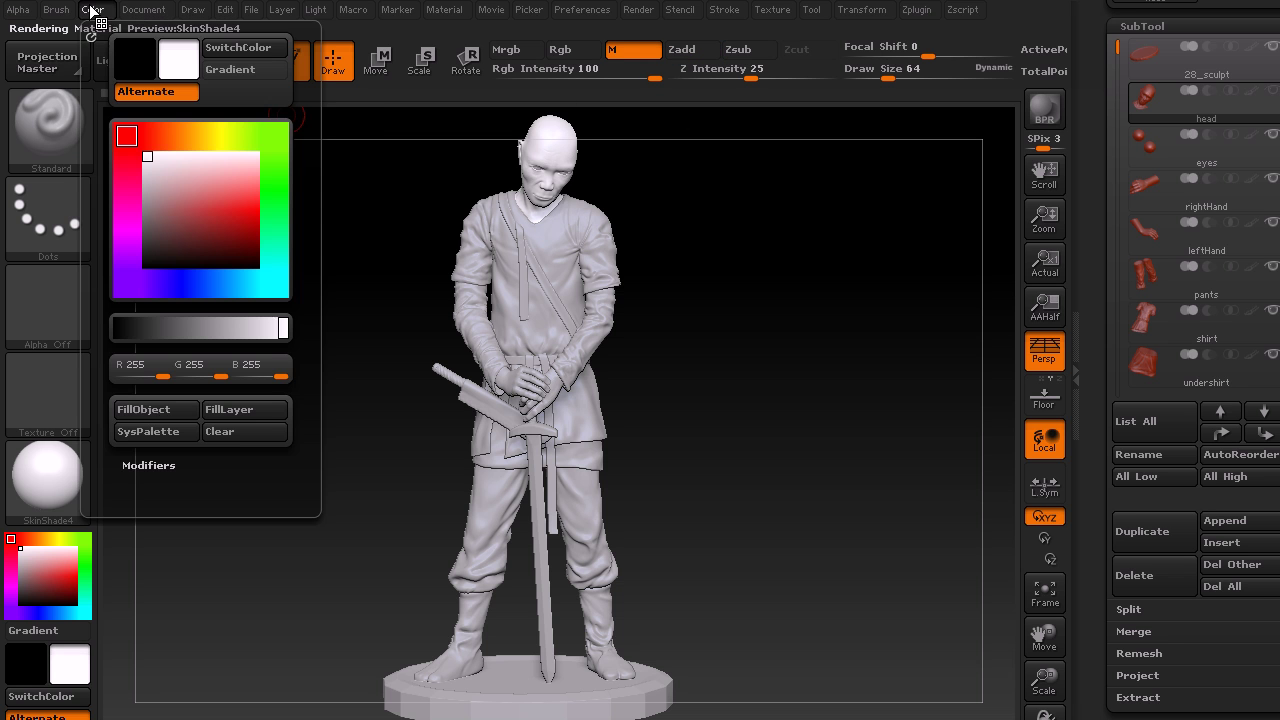
click(163, 411)
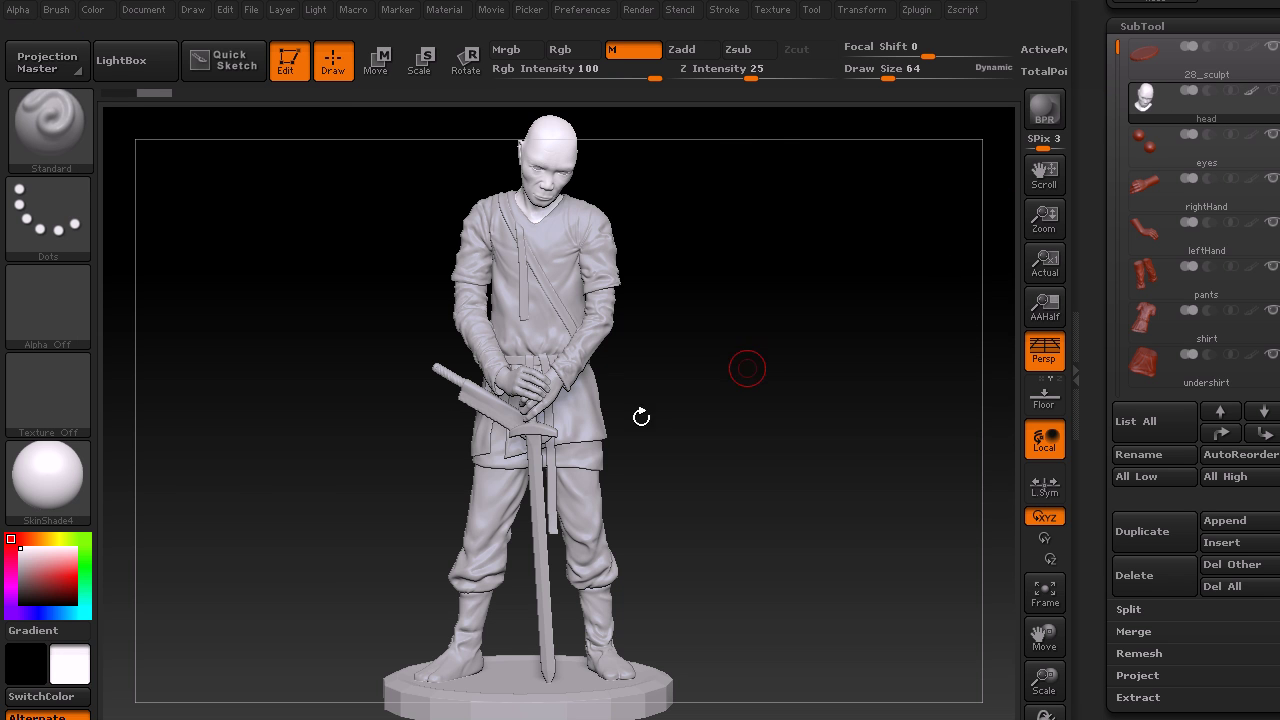
click(1212, 158)
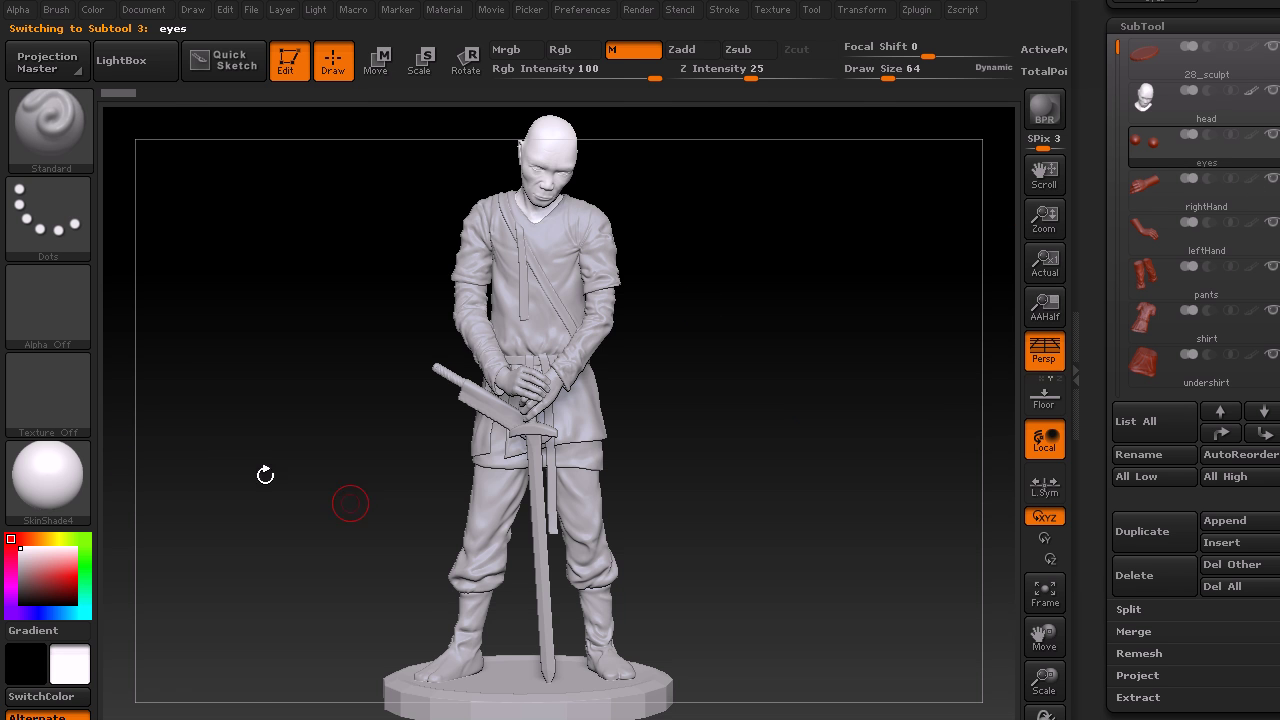
Fill the eyes subtool with the glossy JellyBean material, moving past MatCap Red Wax first.
click(51, 480)
click(168, 314)
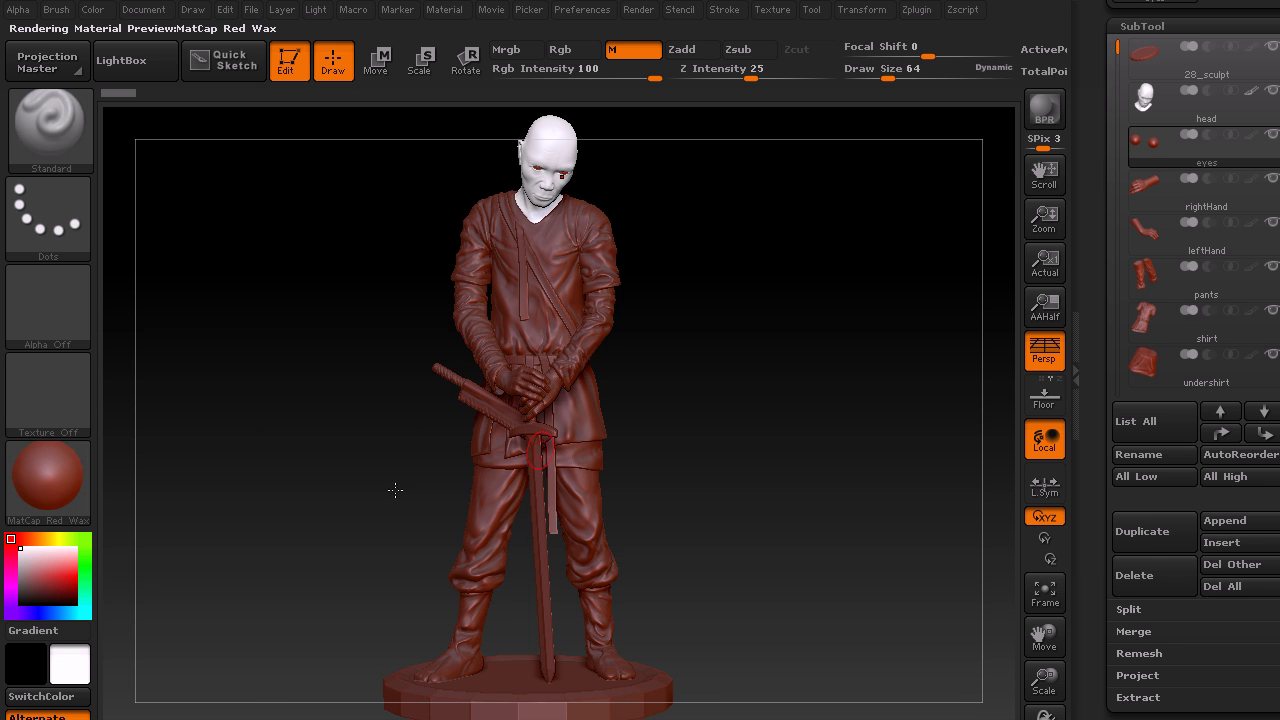
click(49, 469)
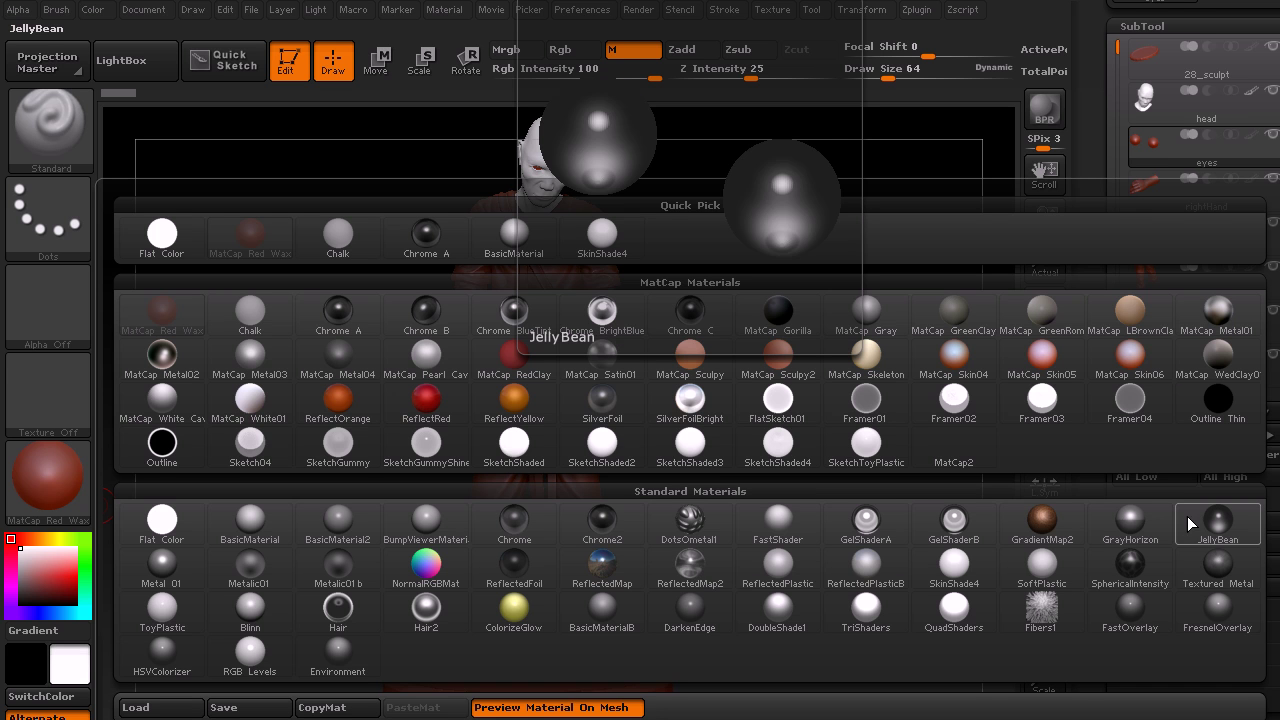
click(1218, 522)
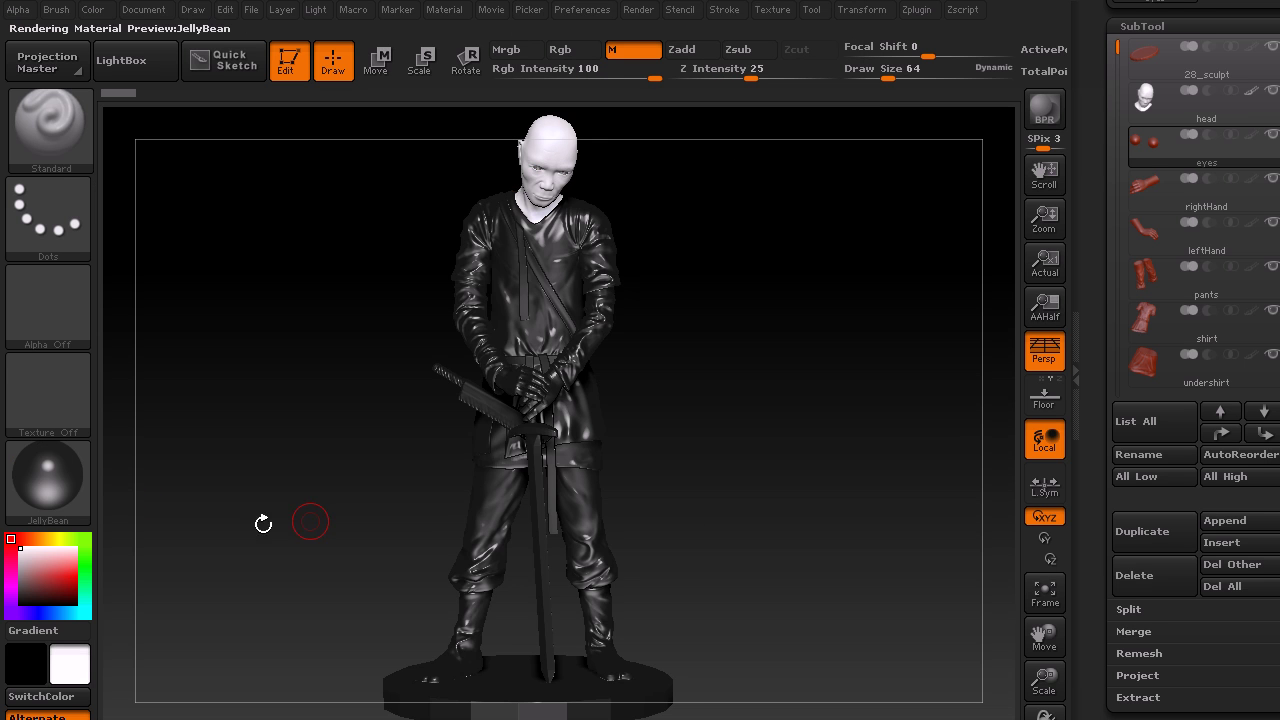
click(92, 10)
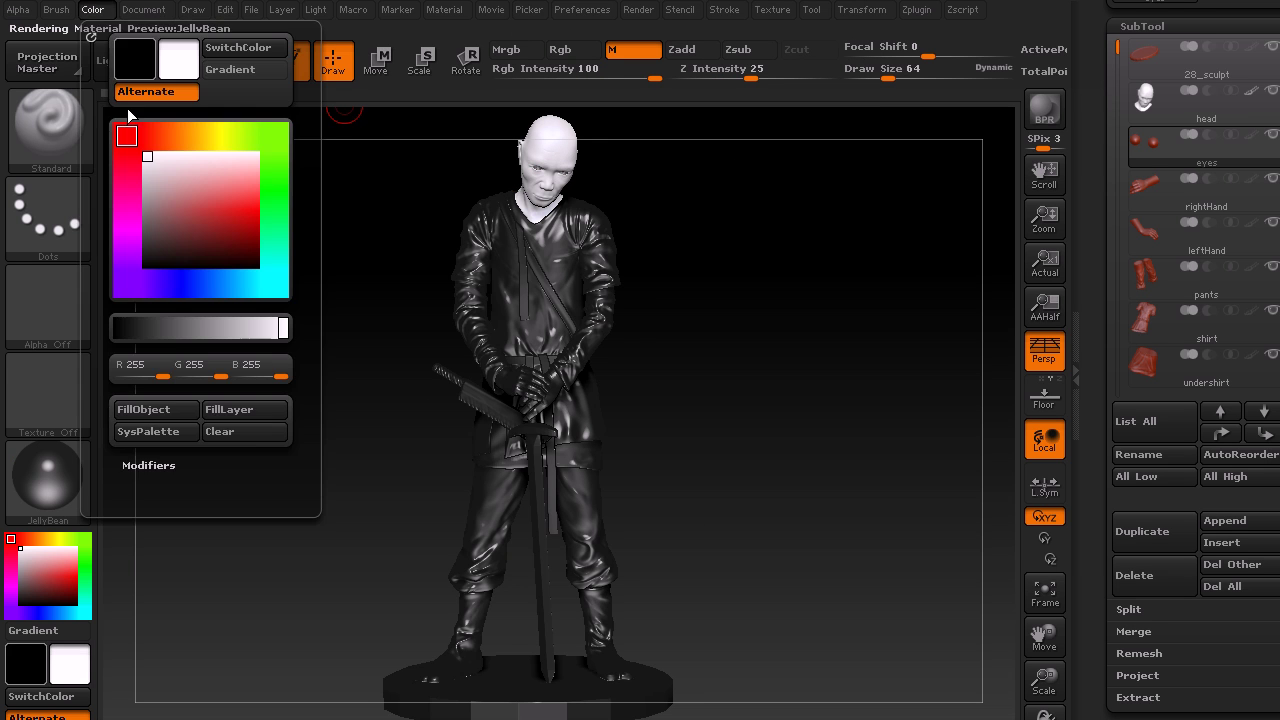
click(157, 410)
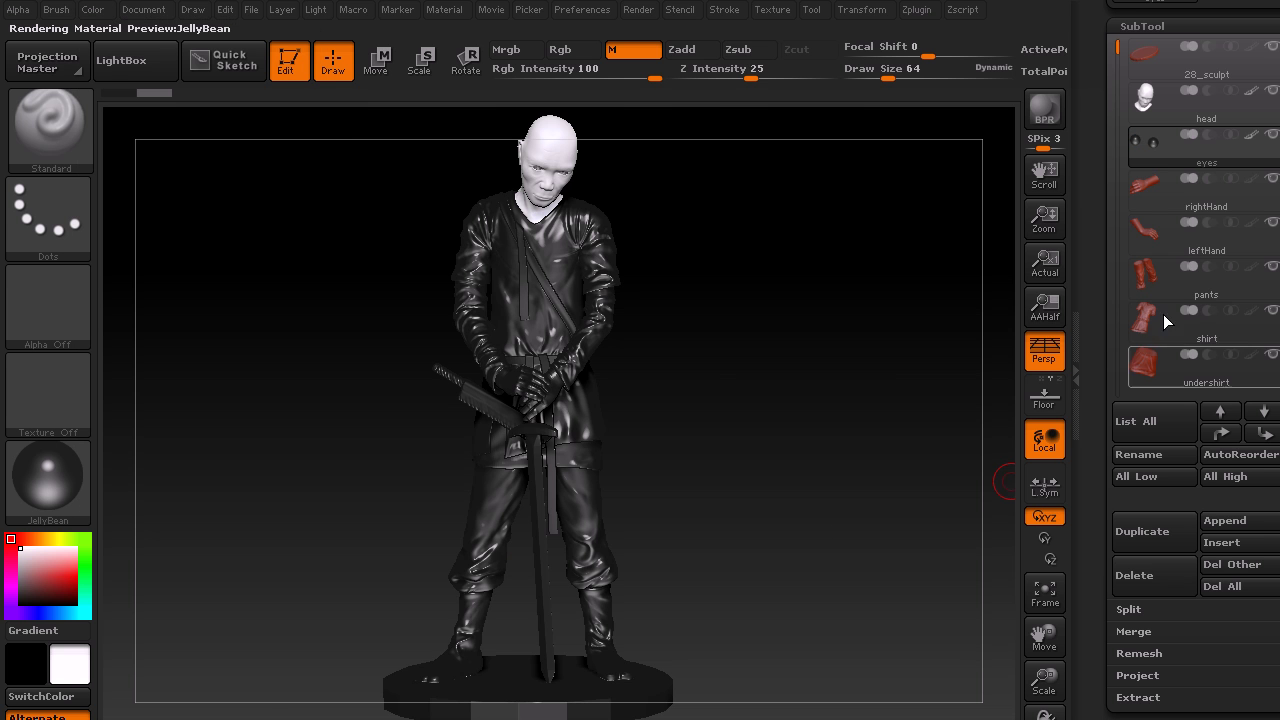
Give the rightHand and leftHand subtools the SkinShade4 material and fill the left hand with it.
click(1216, 209)
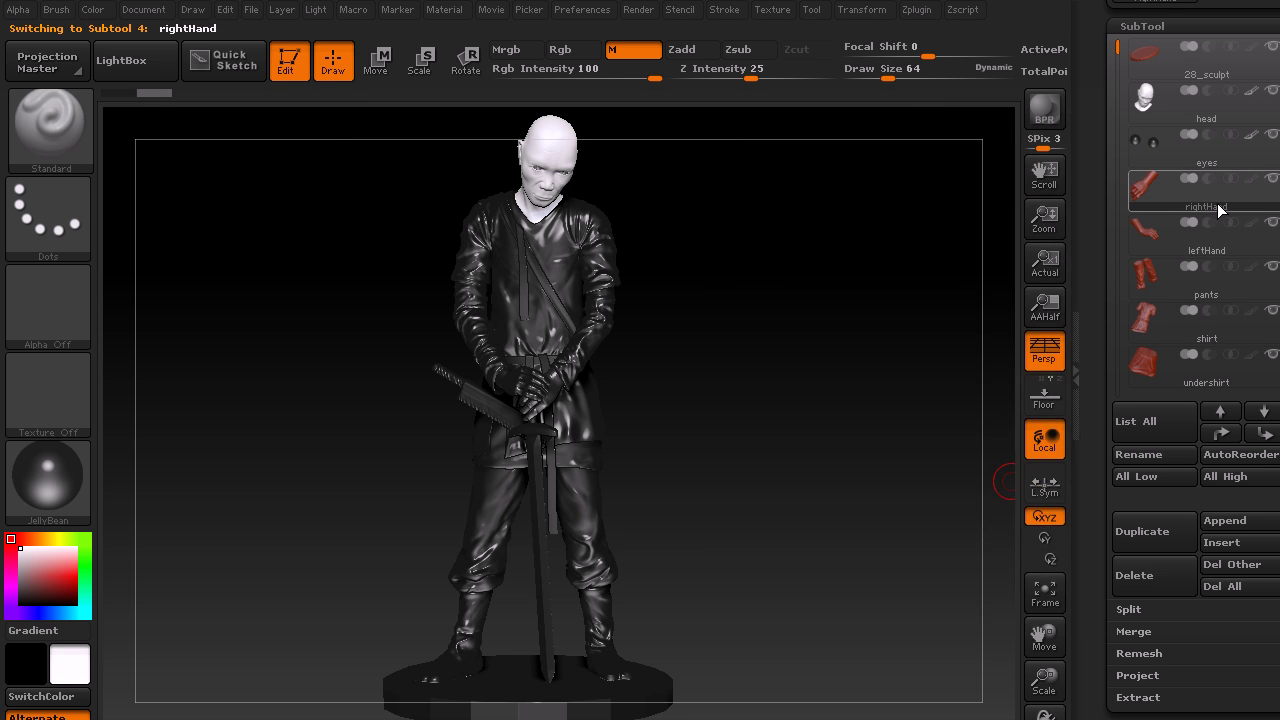
click(40, 484)
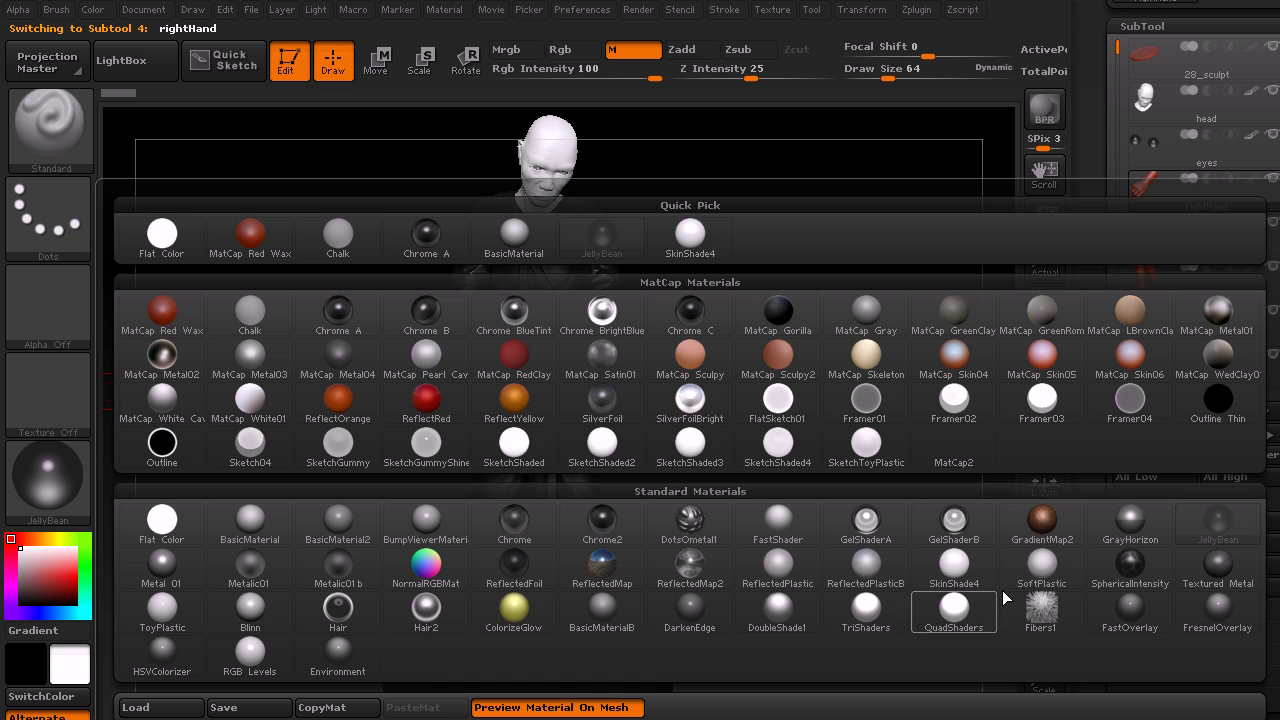
click(954, 565)
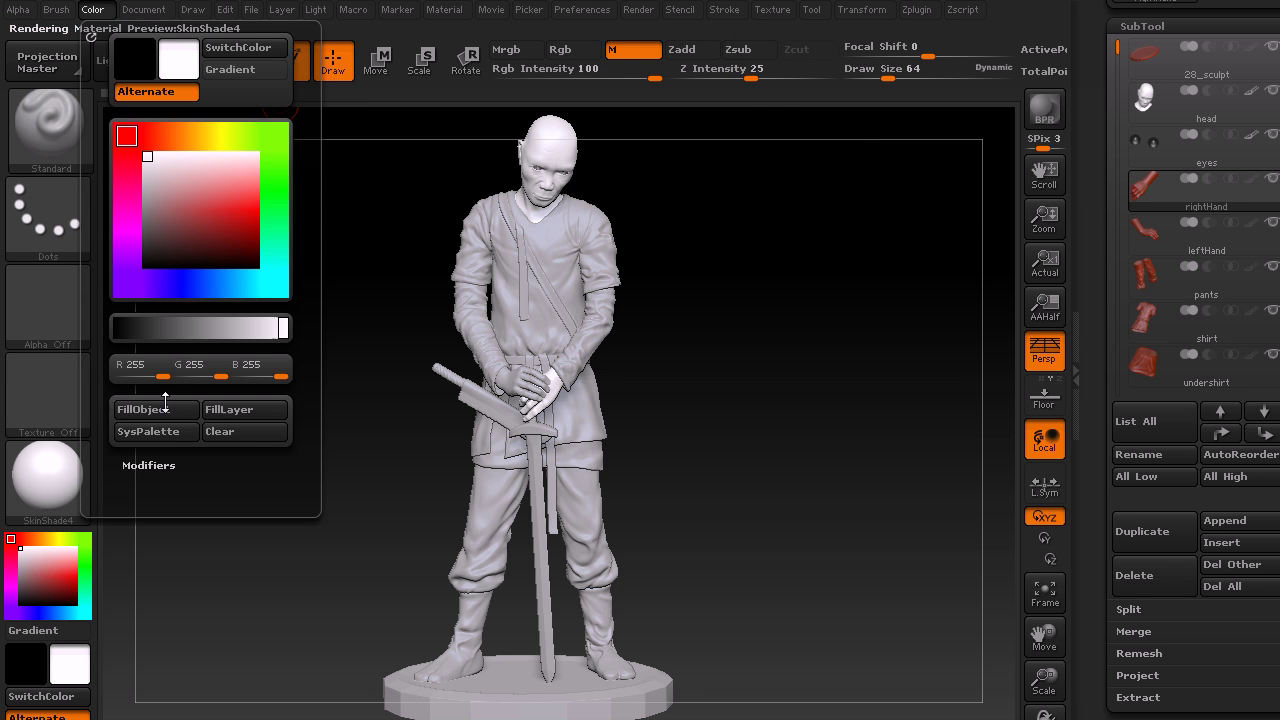
click(1205, 240)
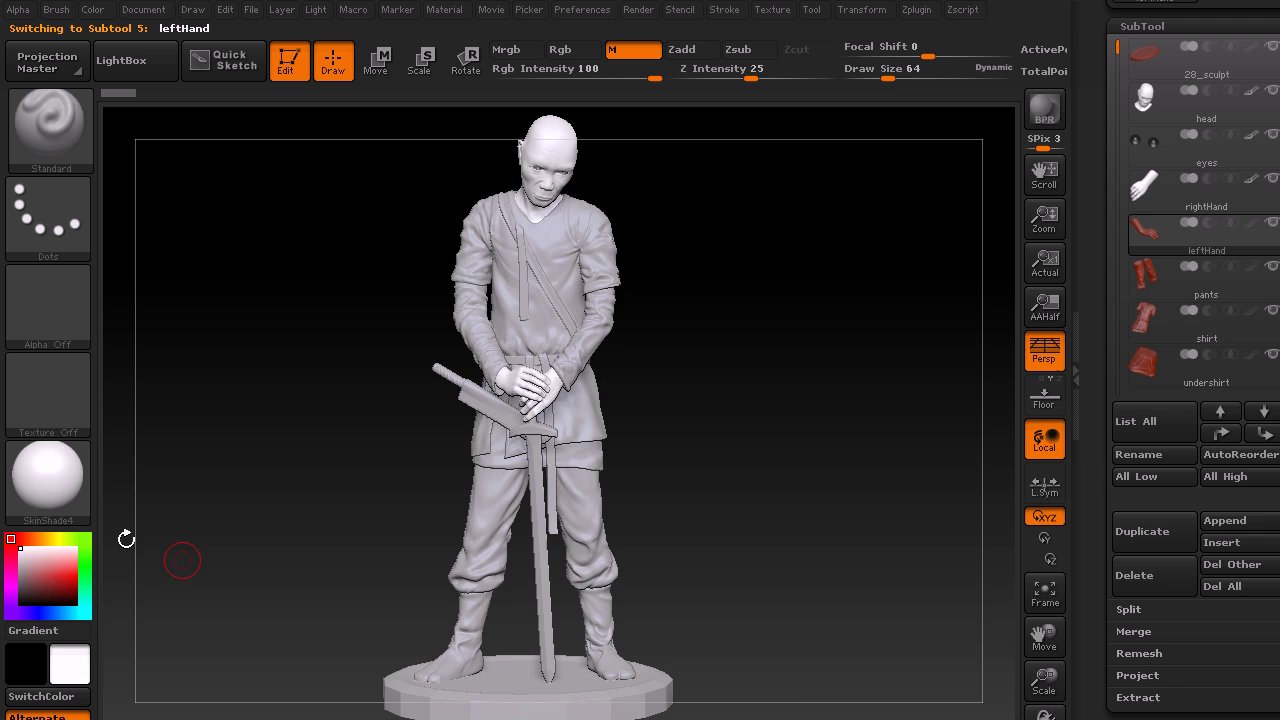
click(50, 485)
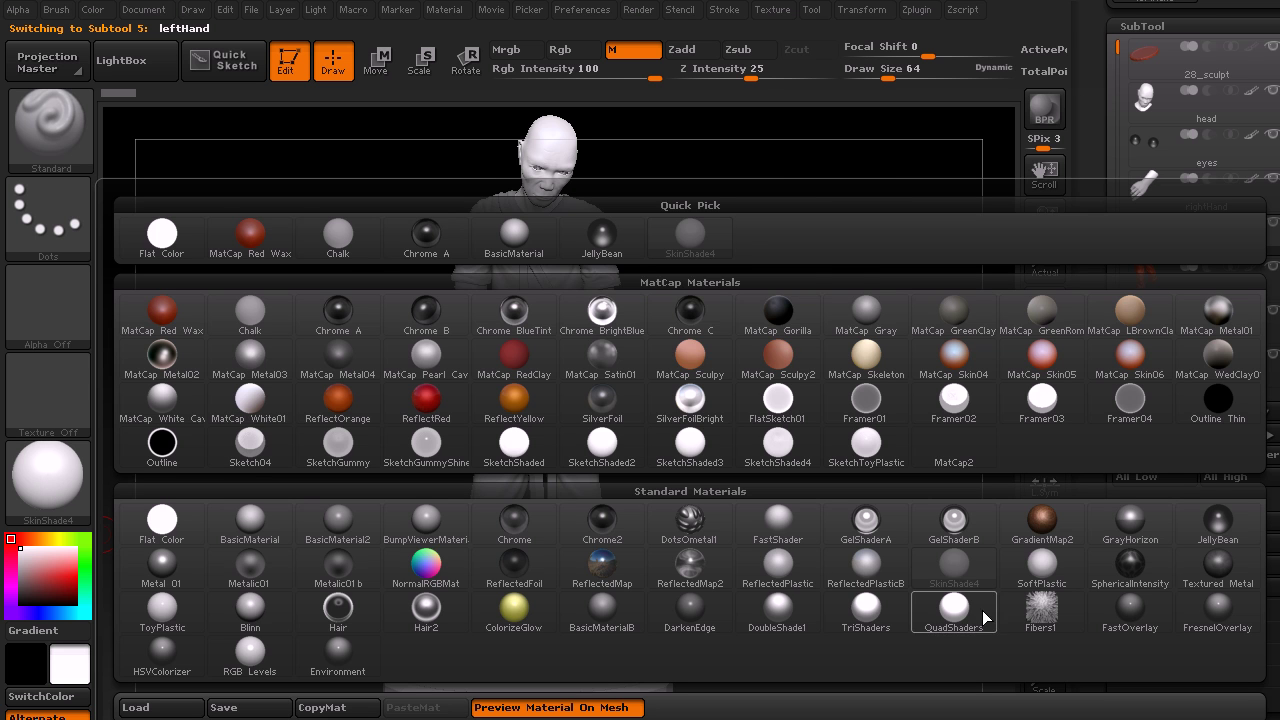
mouse_move(928, 630)
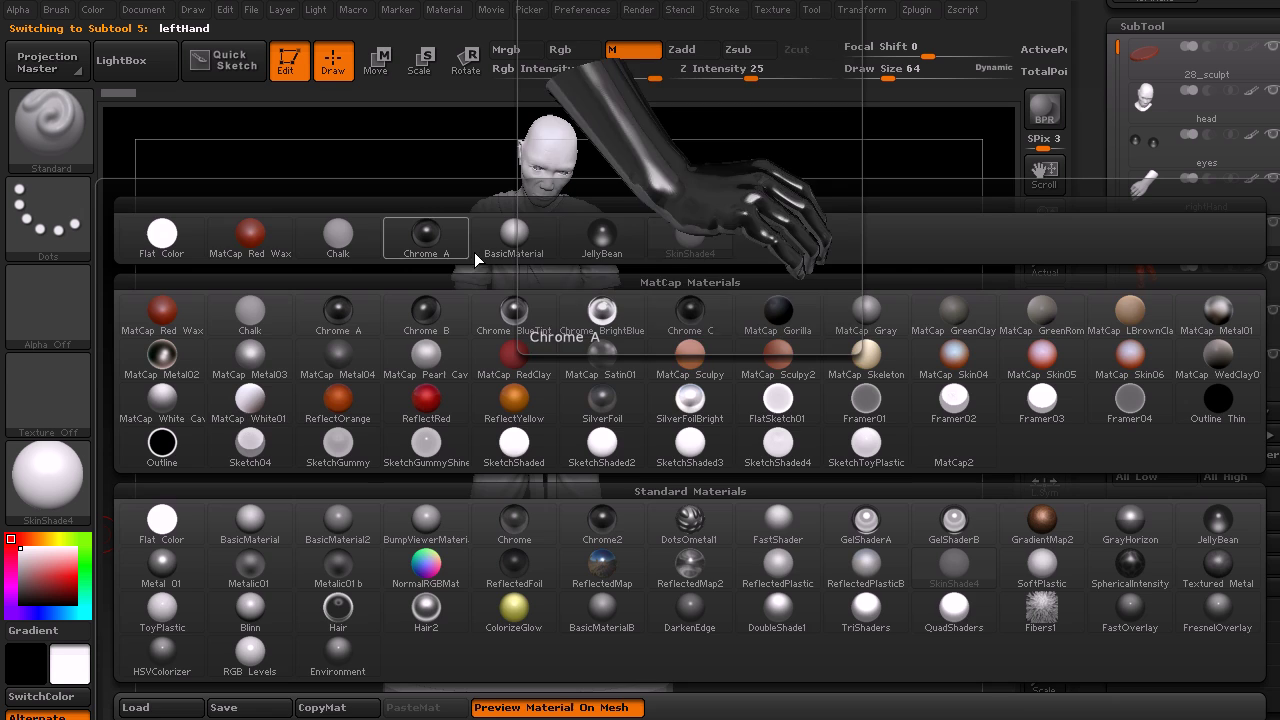
click(692, 245)
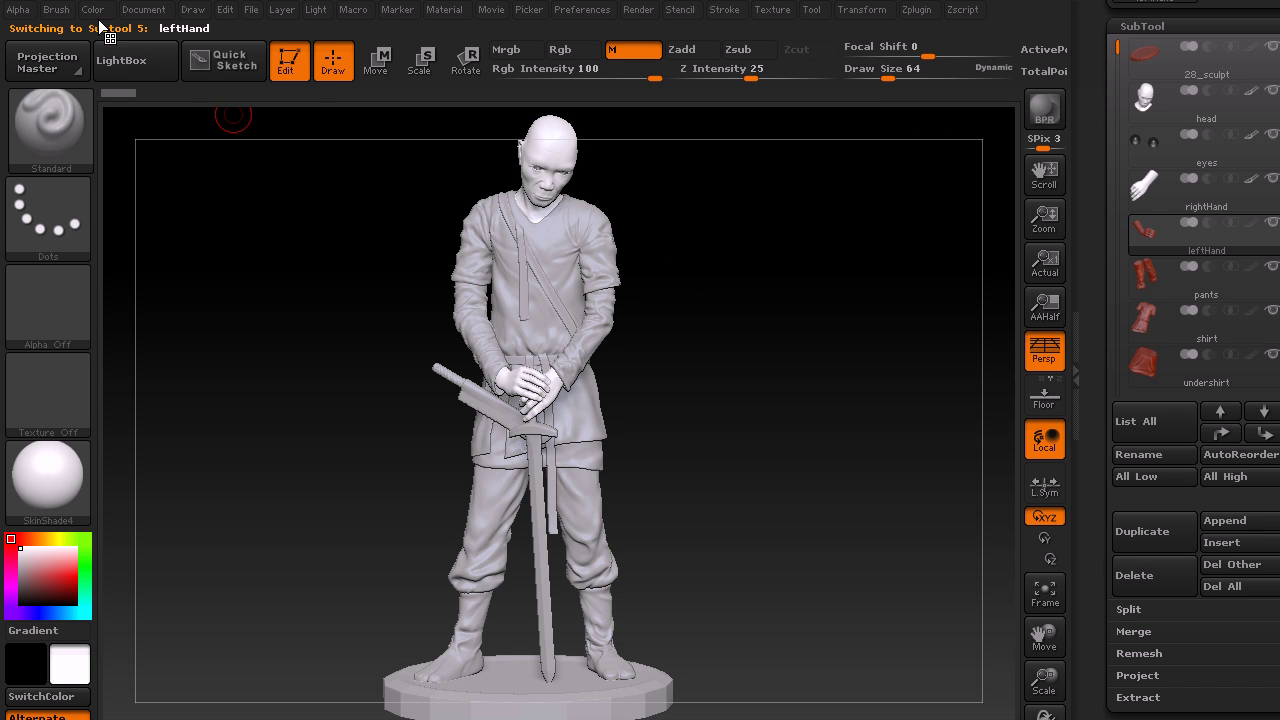
click(92, 9)
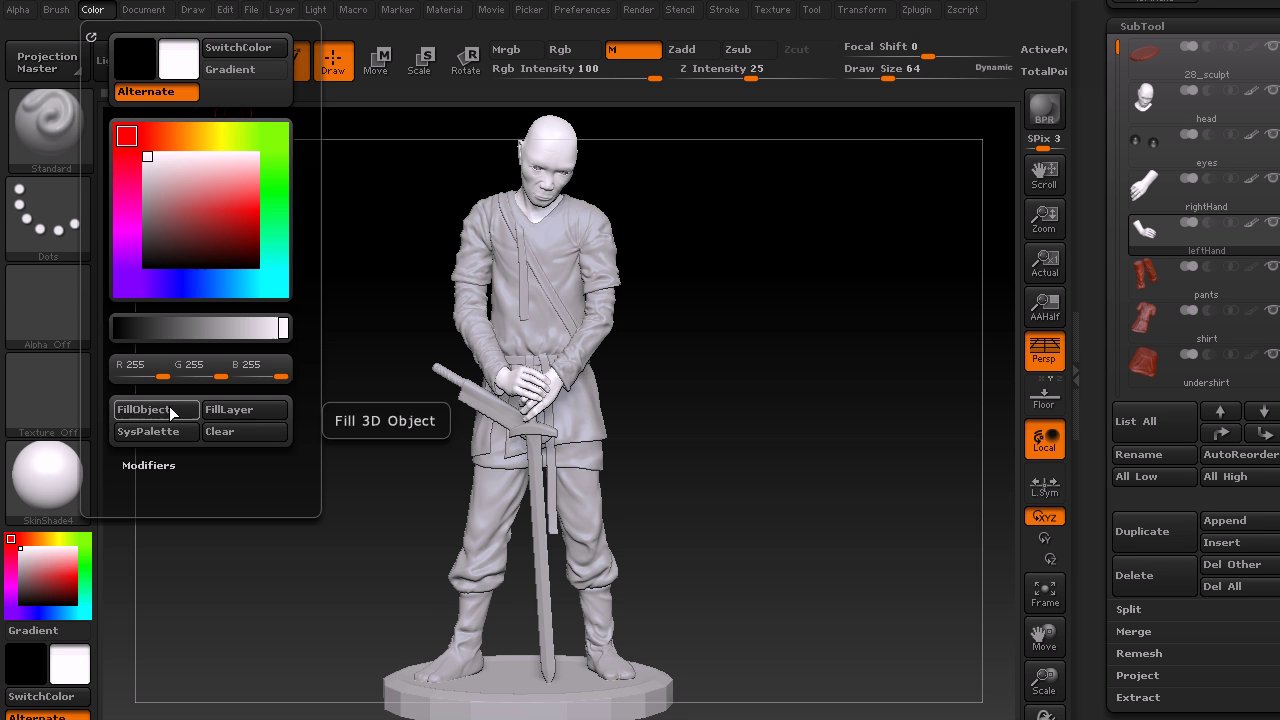
click(165, 411)
Assign BasicMaterial to the pants subtool and fill it.
click(1212, 290)
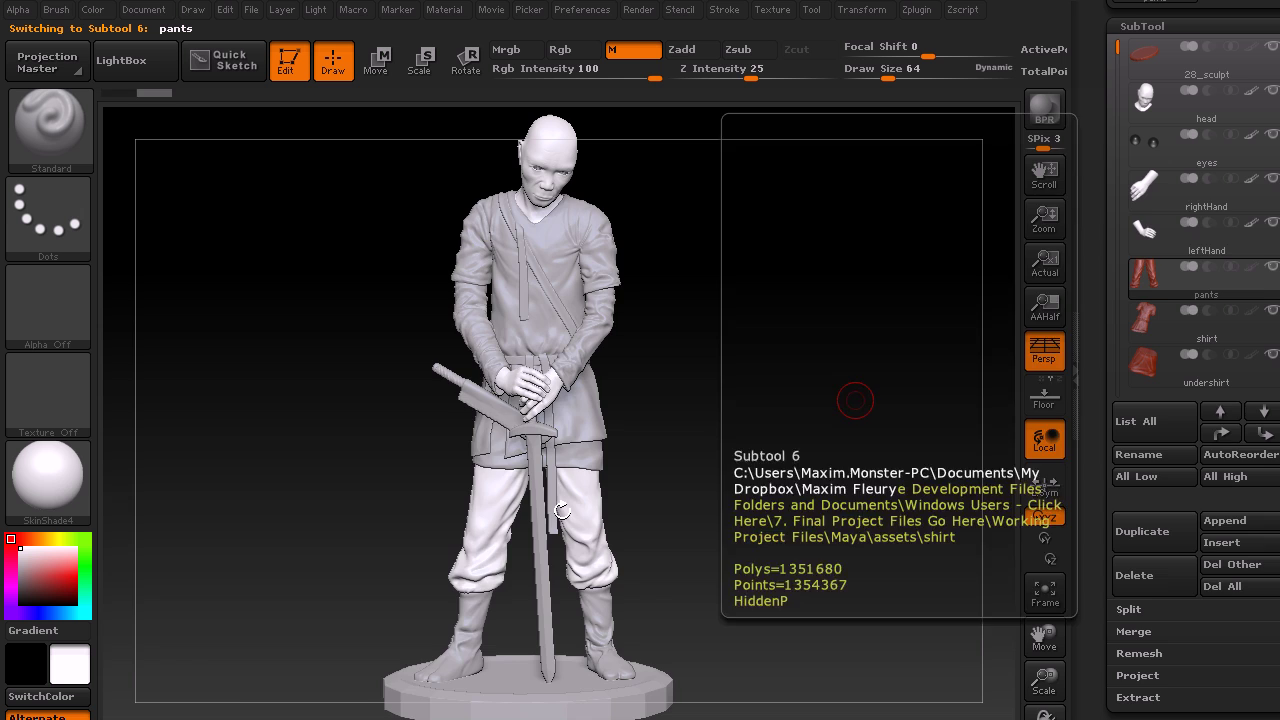
click(47, 478)
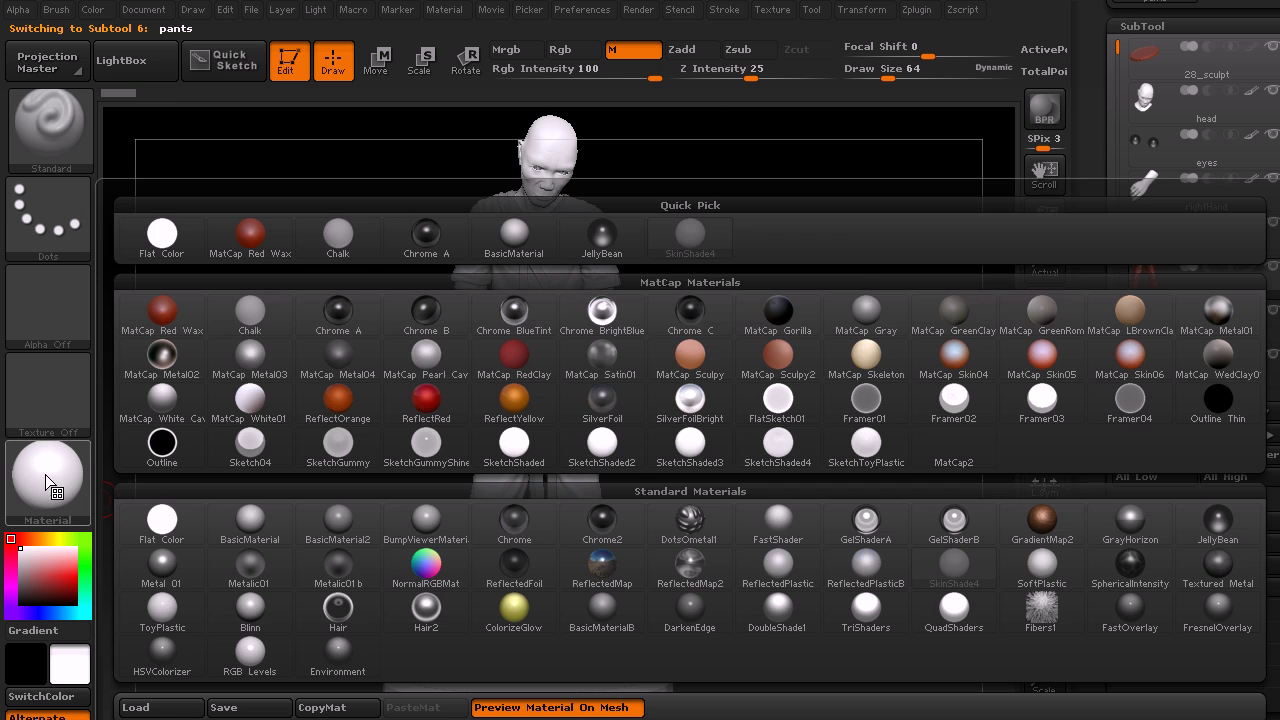
click(257, 519)
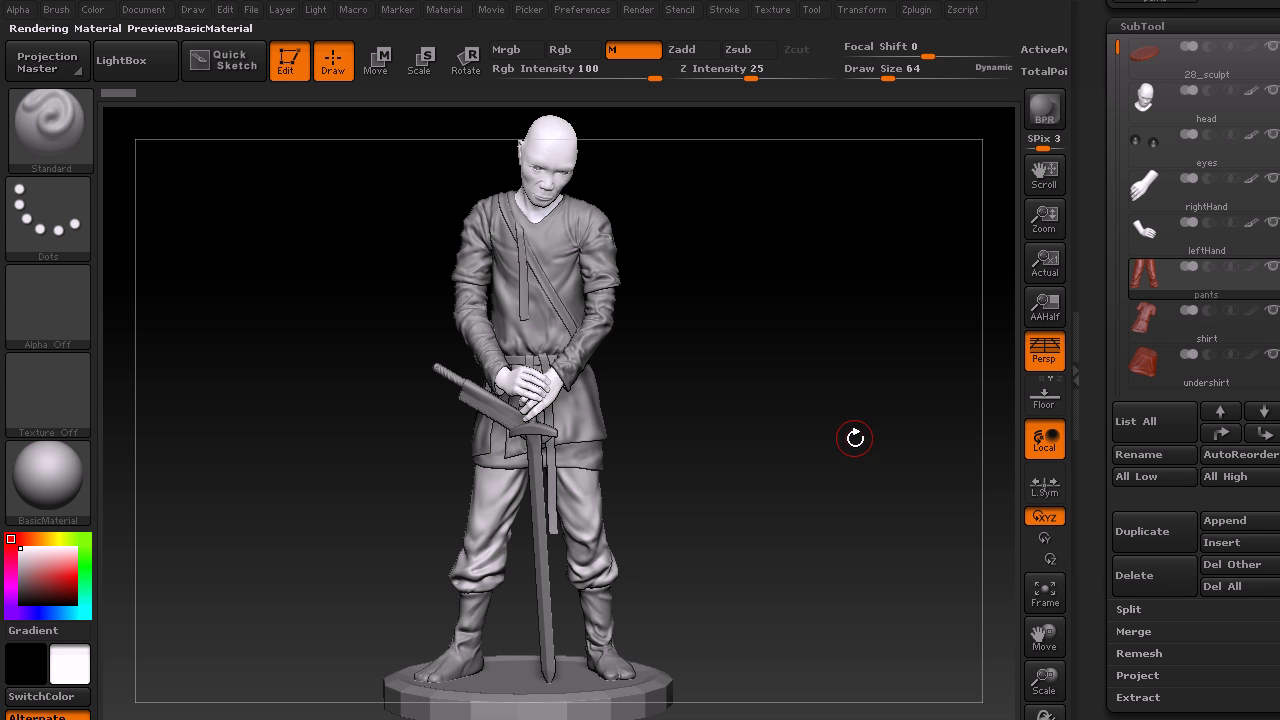
click(93, 10)
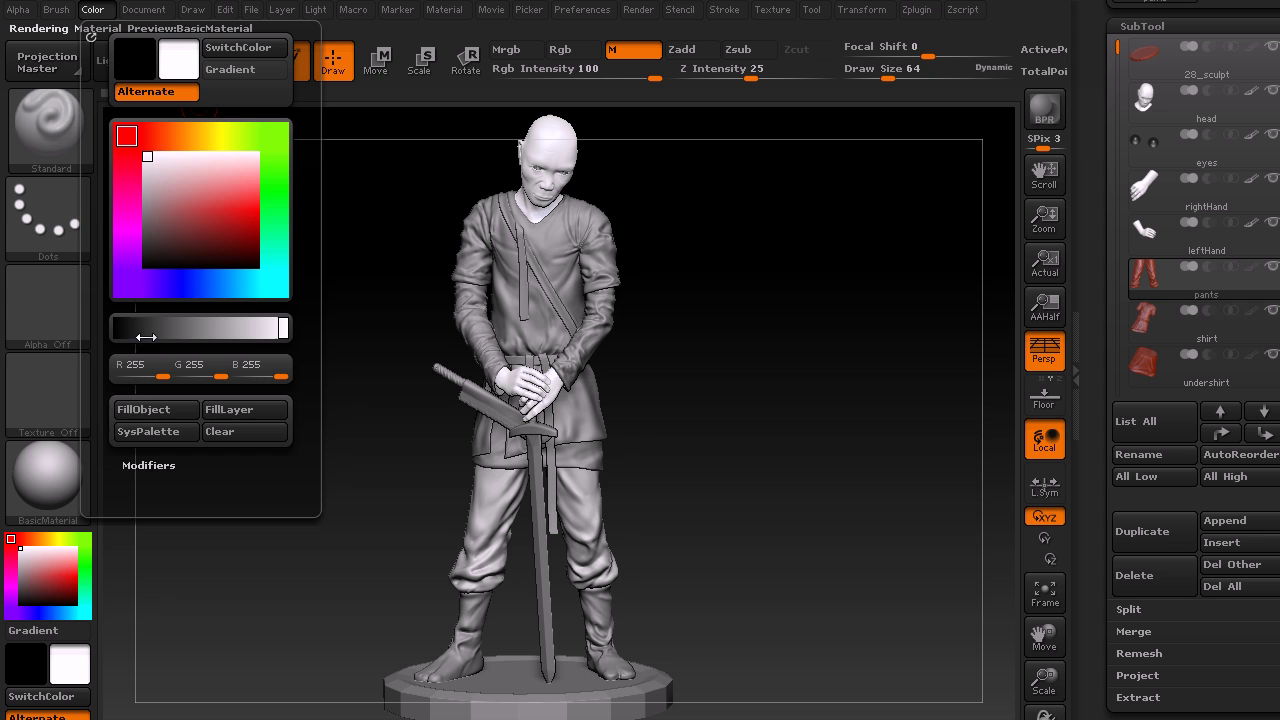
Clear the shirt's red by filling it plain white, then select the undershirt.
click(1203, 341)
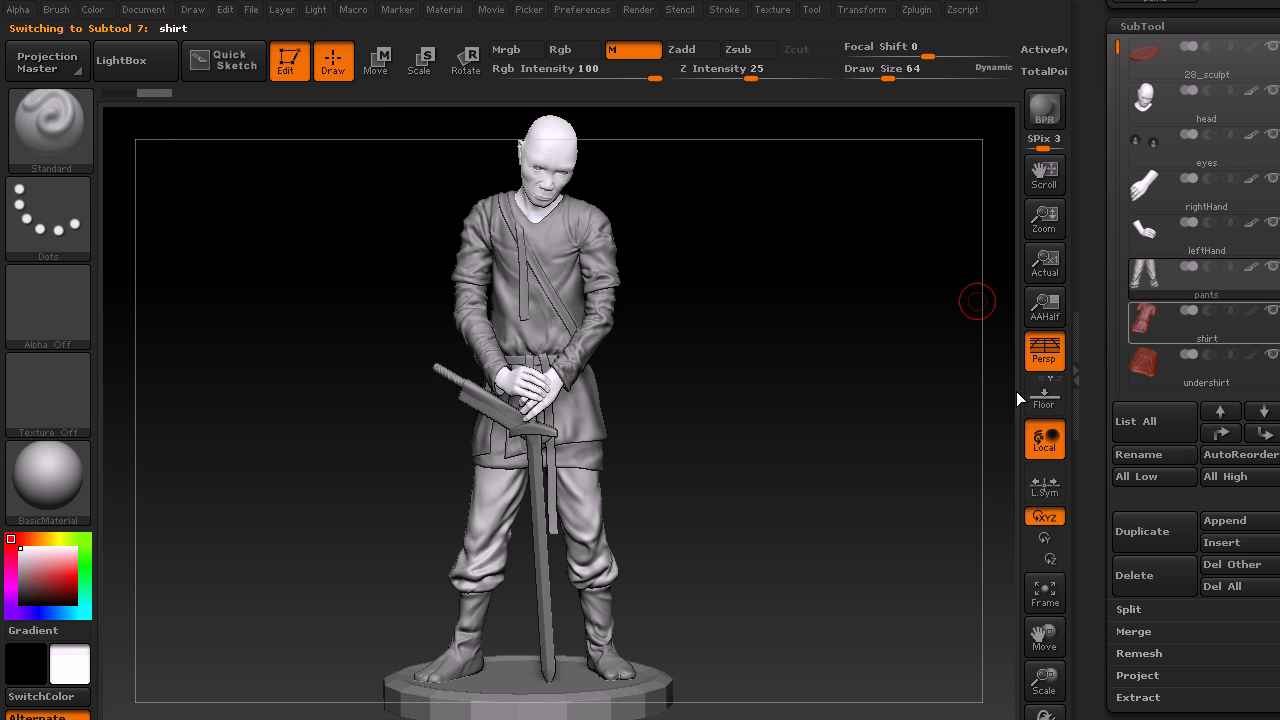
click(93, 10)
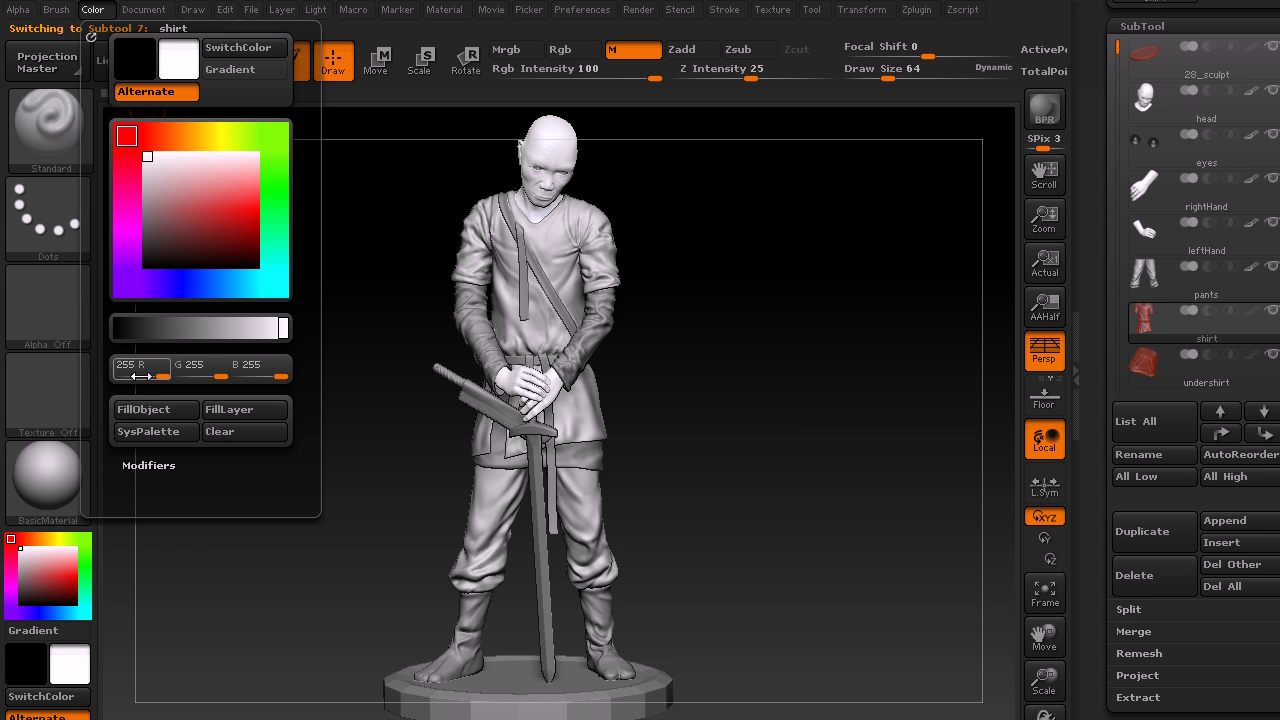
click(1215, 376)
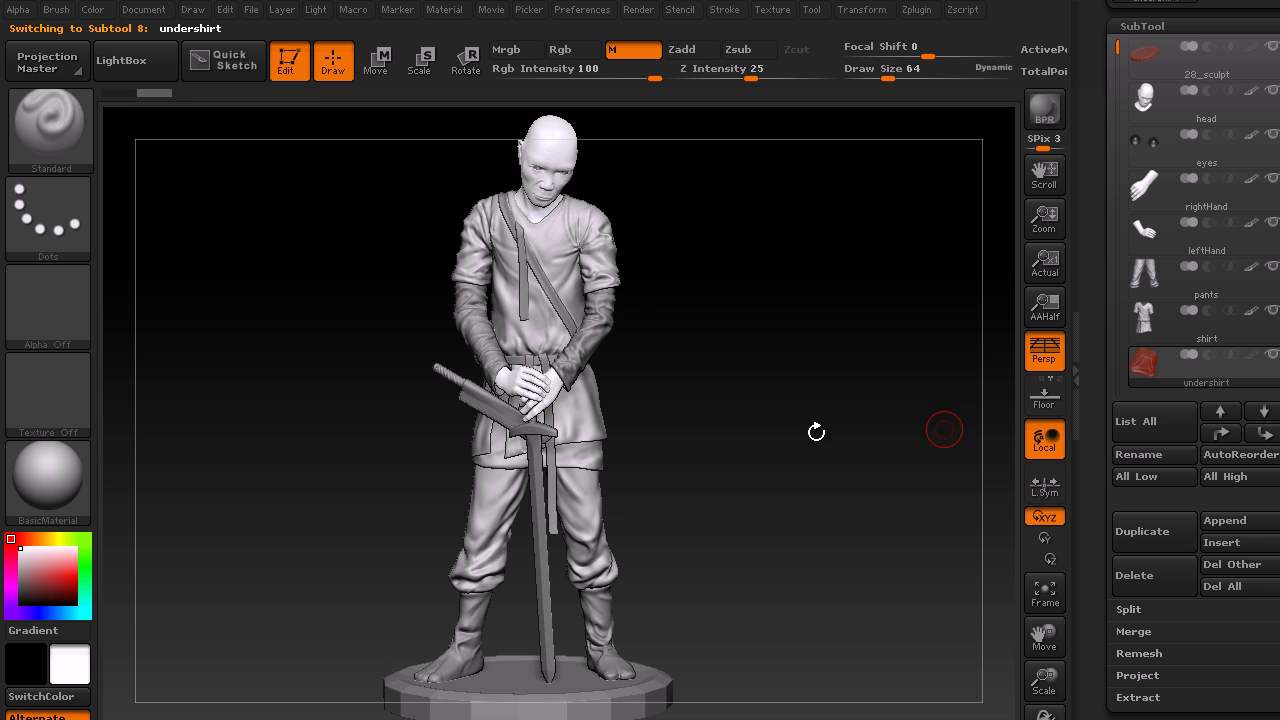
click(93, 10)
Fill the undershirt white, enable Polypaint Colorize and pick black as the colour.
click(153, 409)
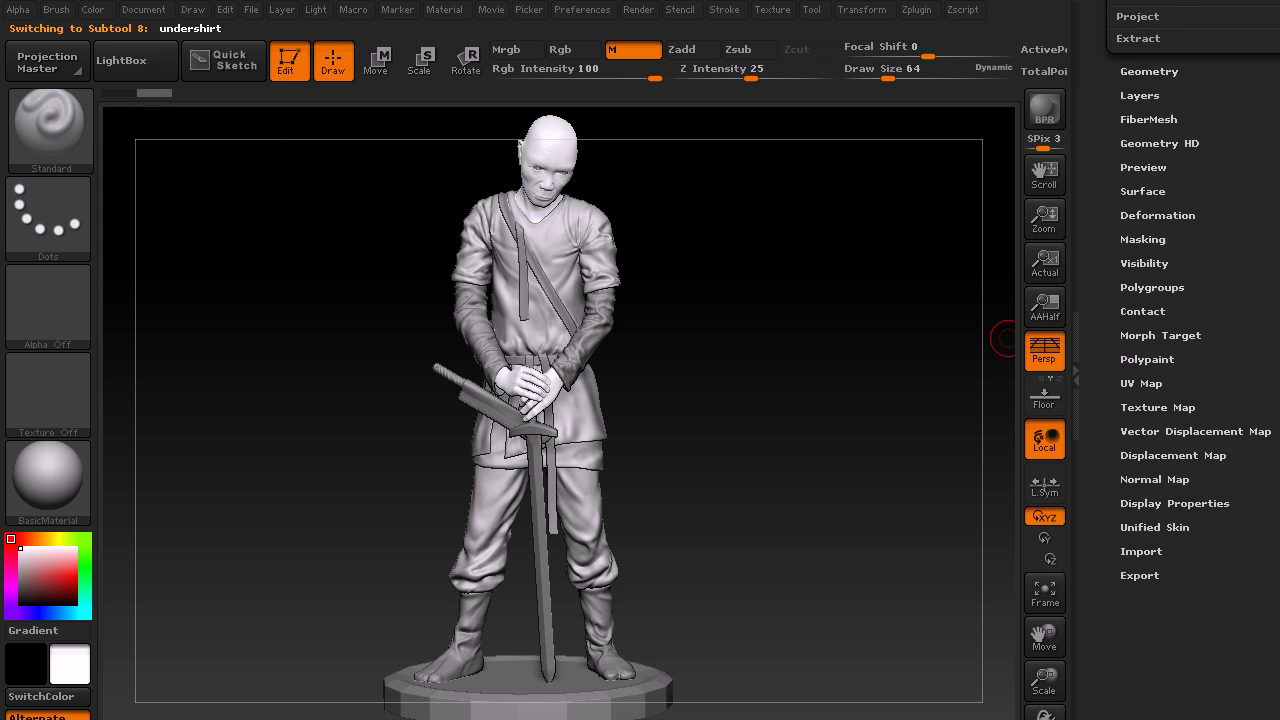
scroll(1270, 444, up, 3)
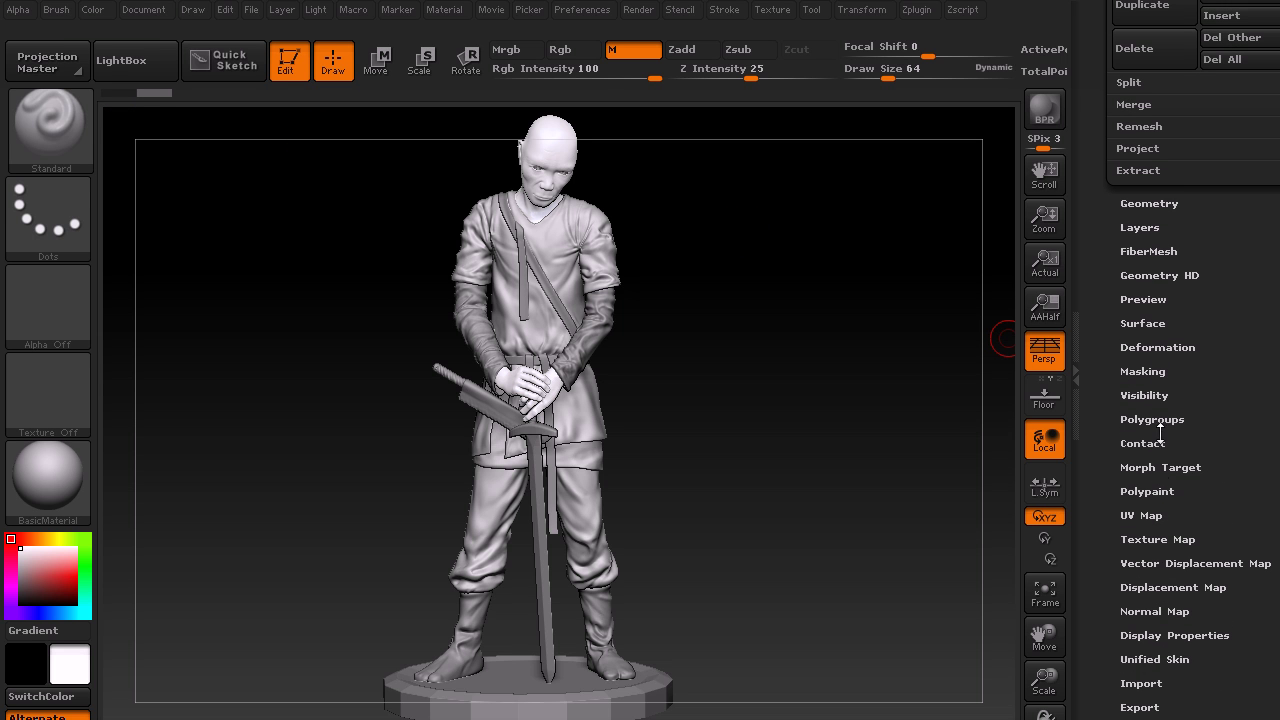
click(1150, 491)
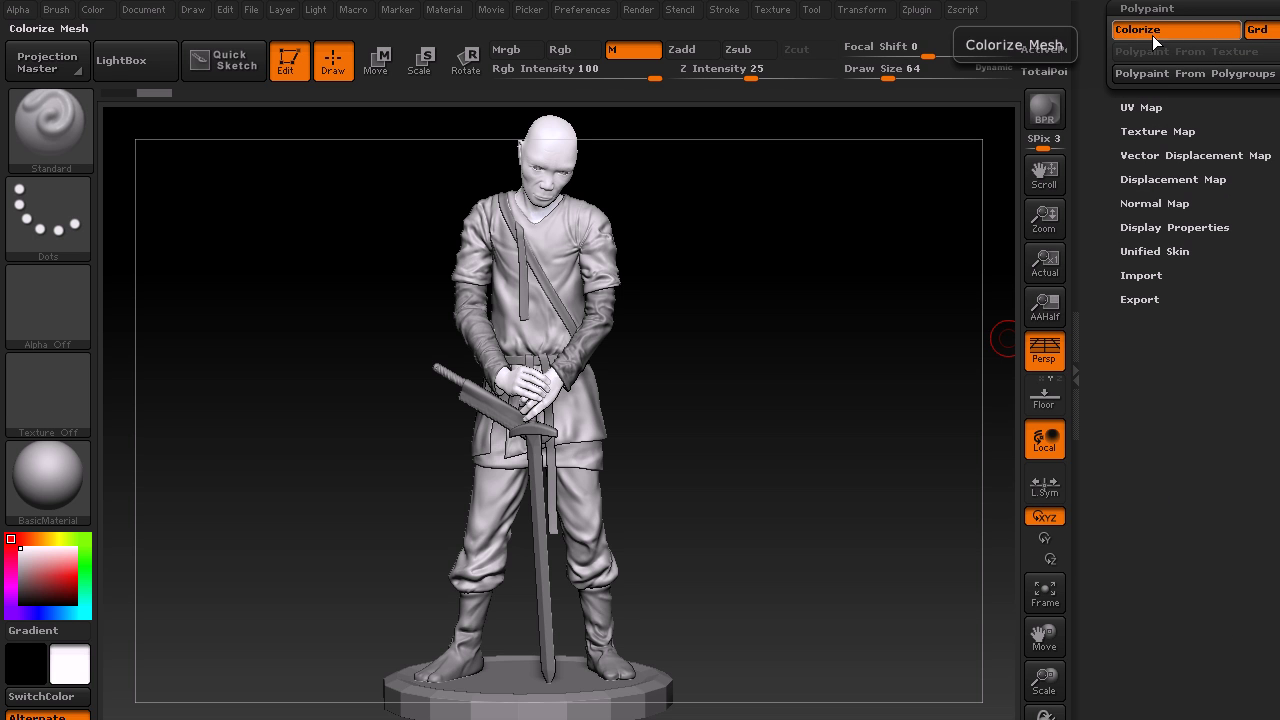
mouse_move(24, 572)
mouse_down()
mouse_move(15, 609)
mouse_move(46, 607)
mouse_move(34, 592)
mouse_move(22, 600)
mouse_up()
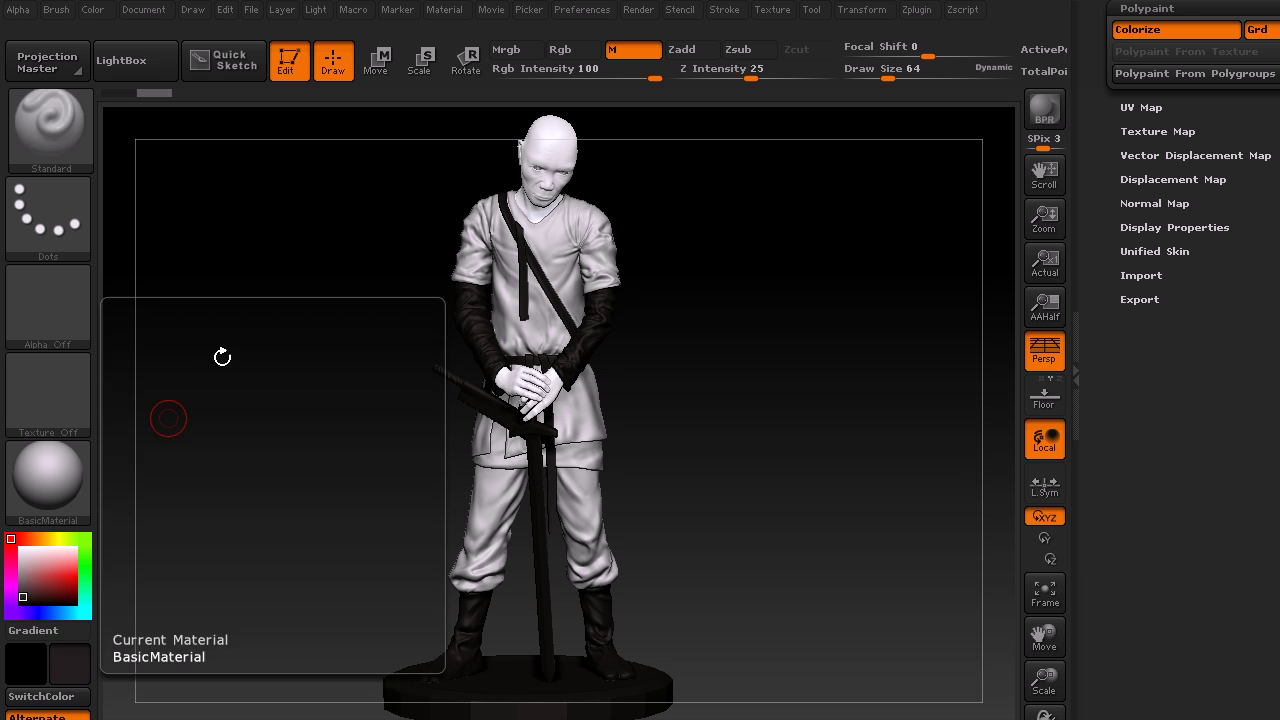
click(93, 10)
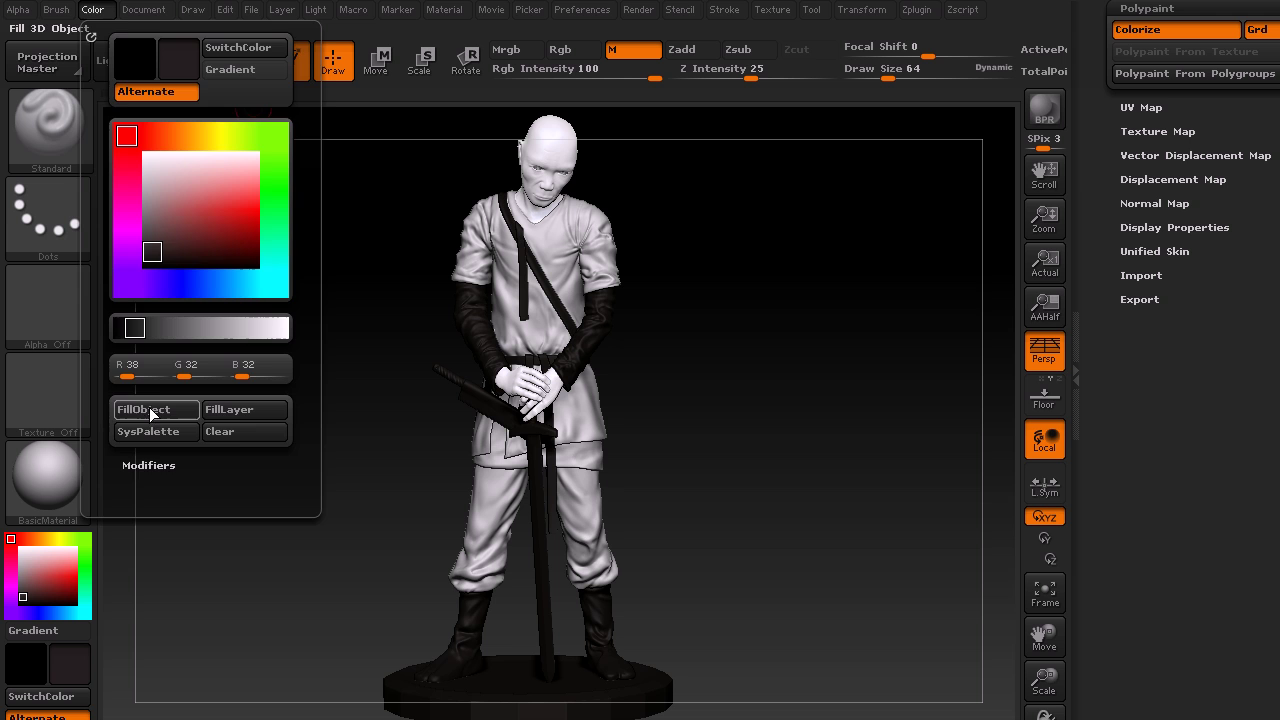
scroll(1194, 438, up, 10)
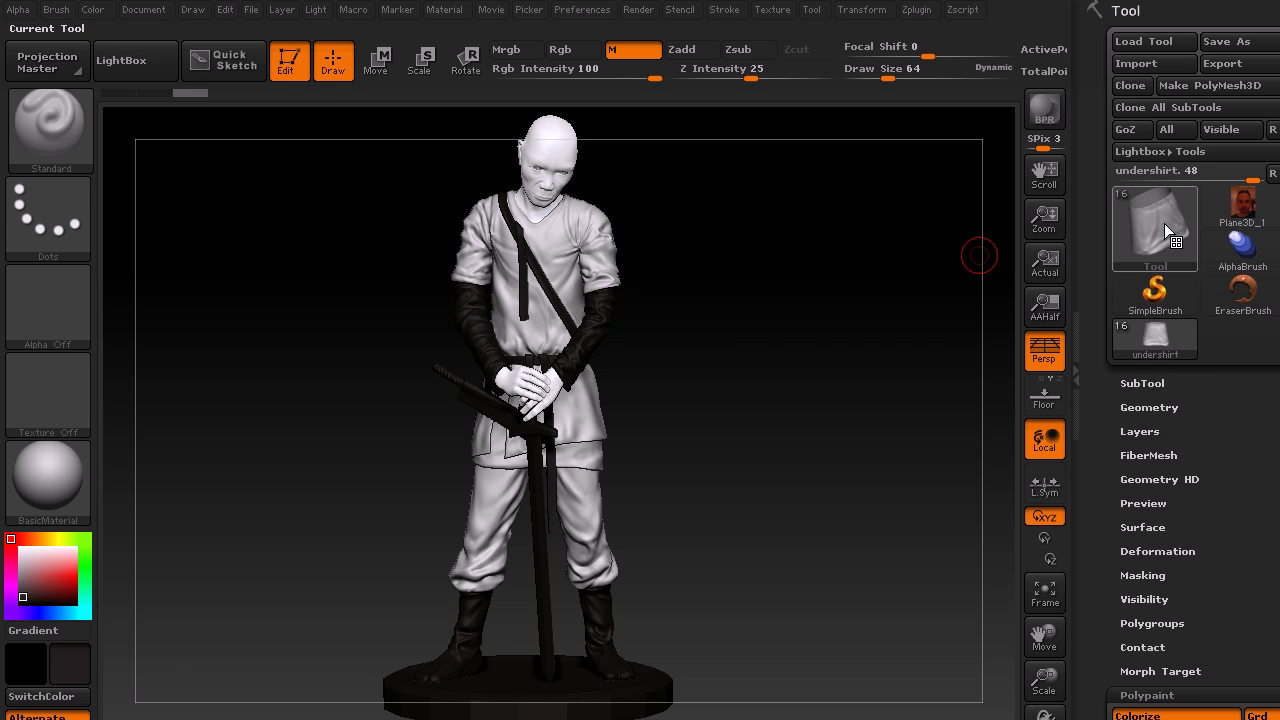
click(1142, 383)
scroll(1196, 470, down, 8)
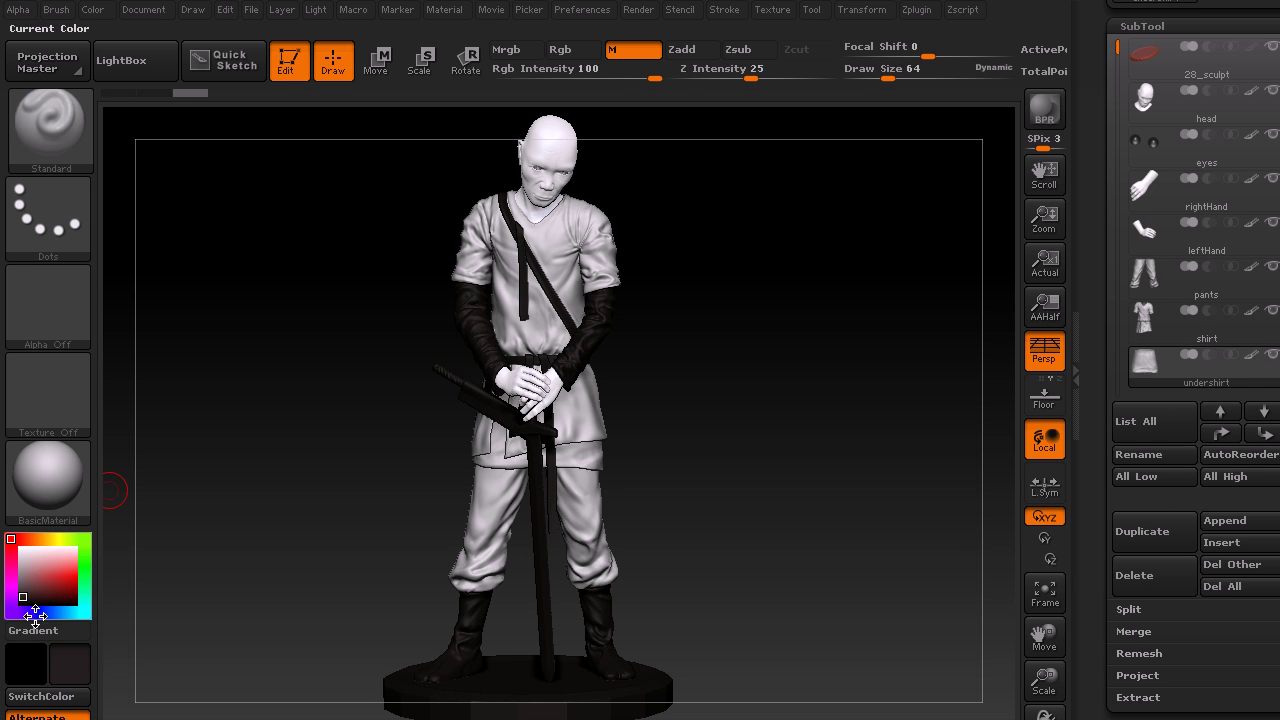
Turn on Mrgb and fill the undershirt black, then refill it dark grey (RGB 38/32/32).
click(40, 697)
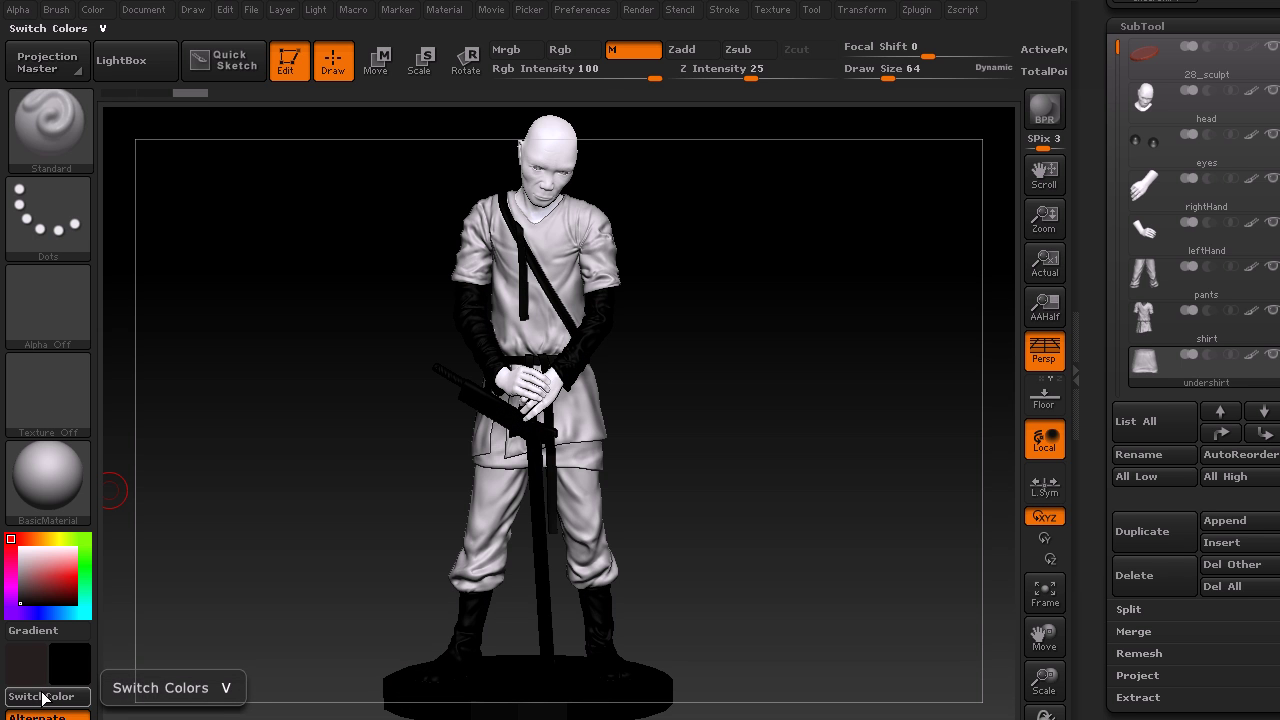
click(93, 11)
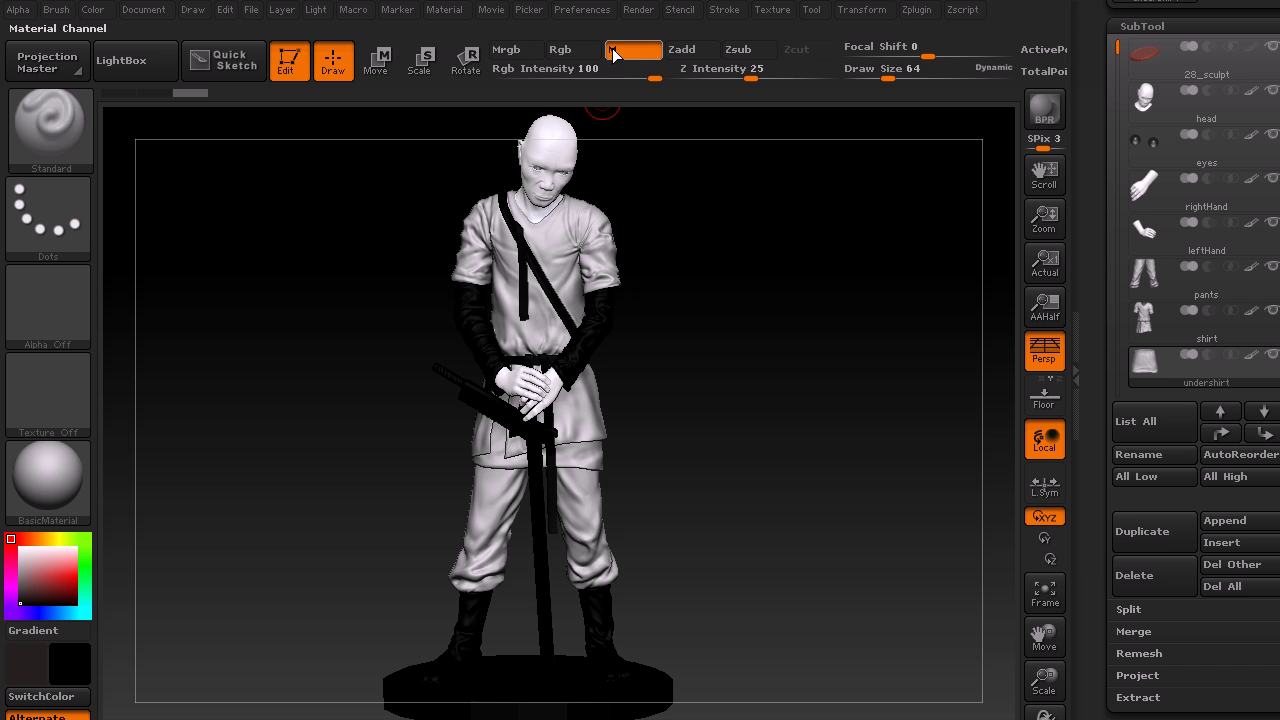
click(515, 55)
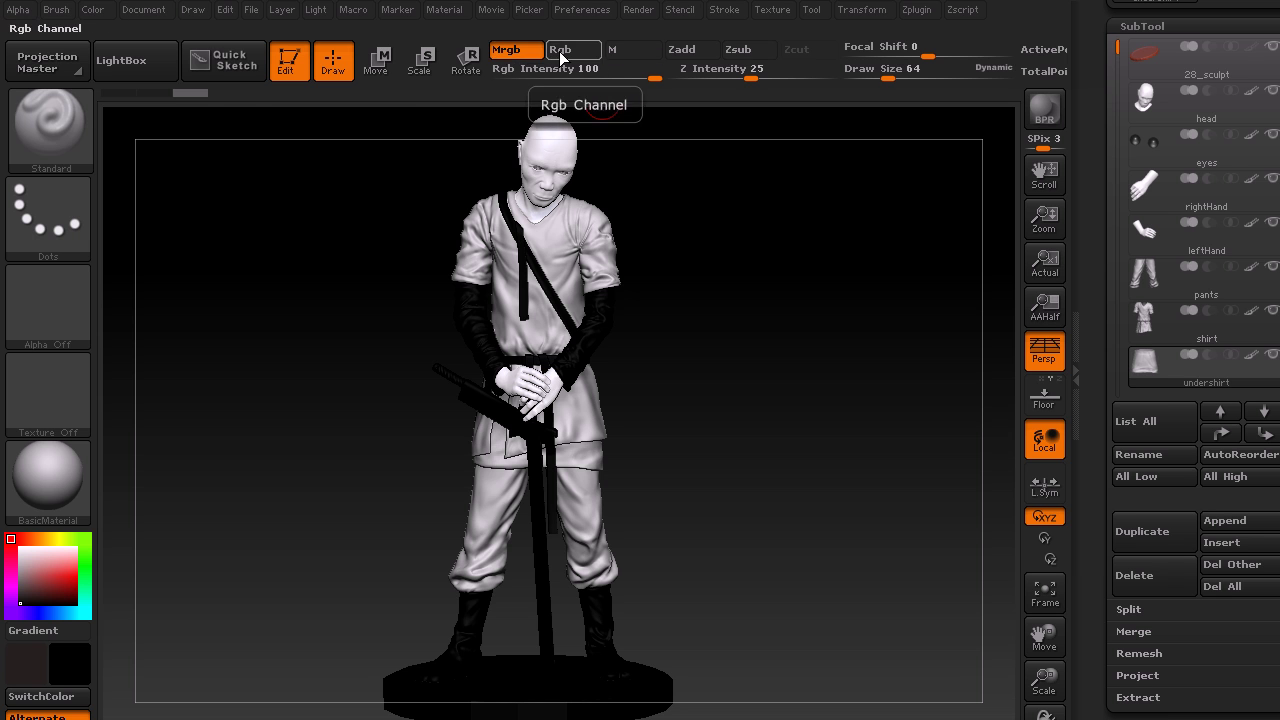
click(91, 10)
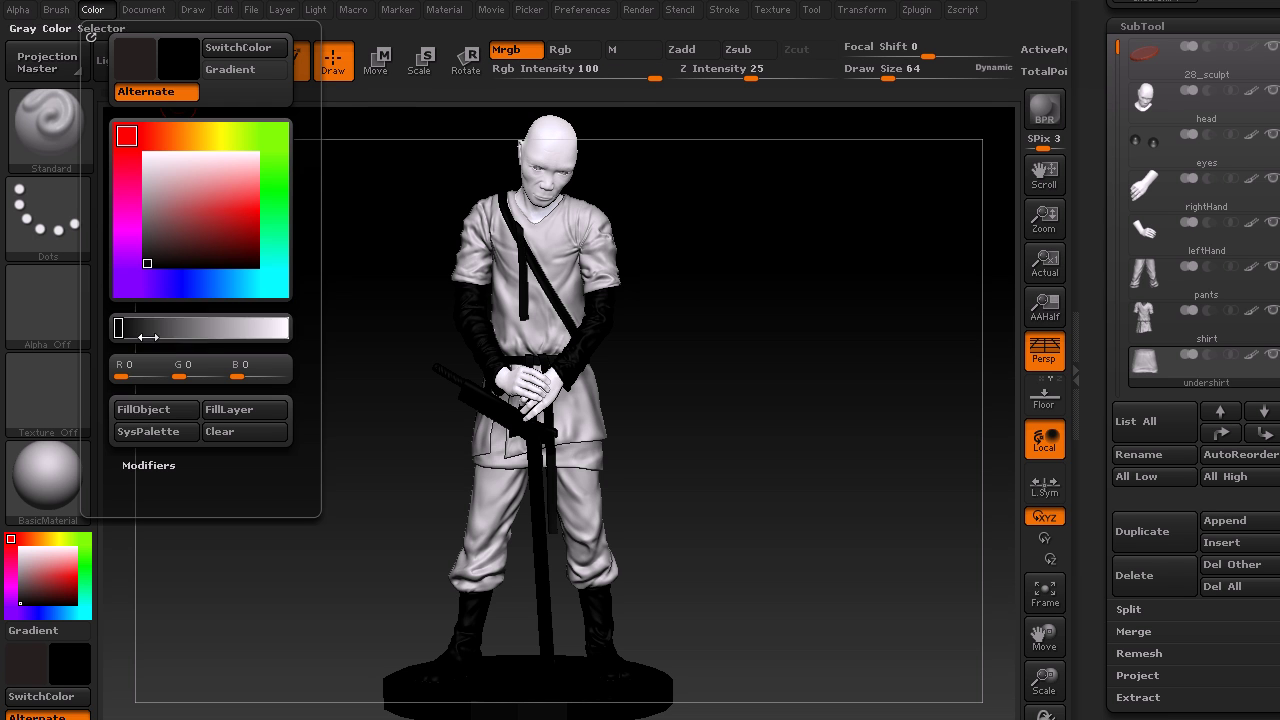
click(152, 412)
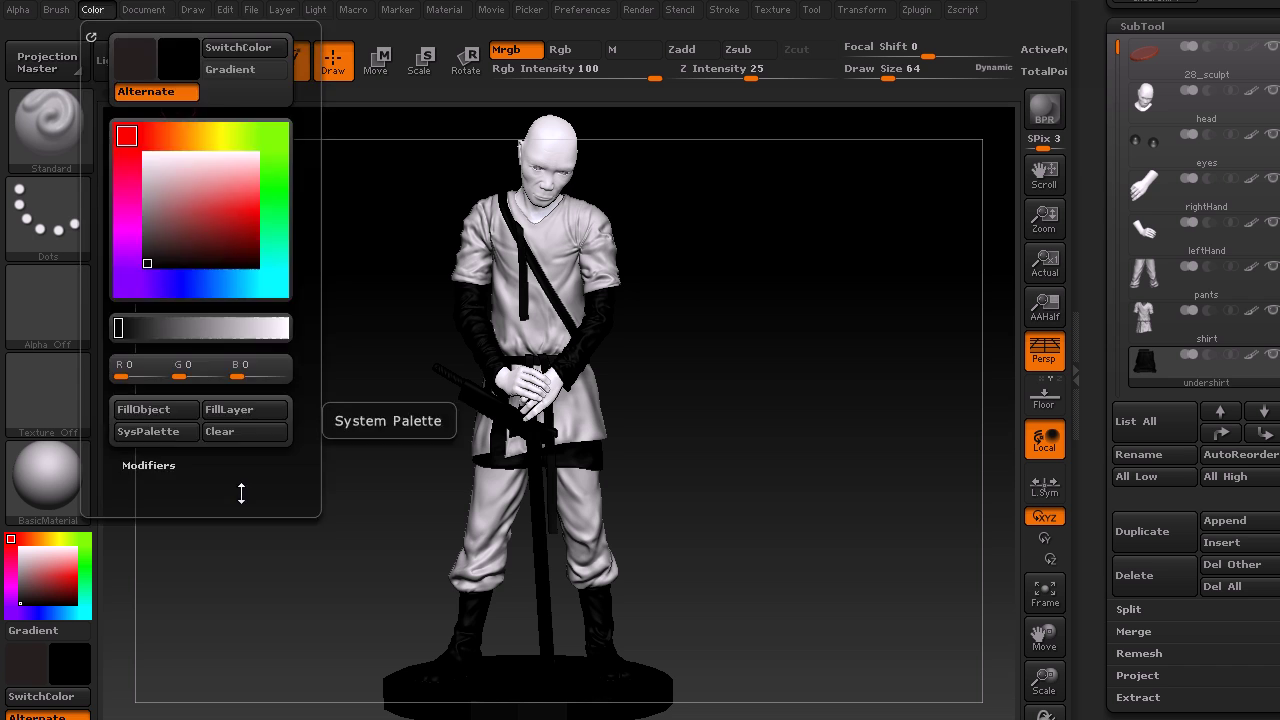
click(57, 700)
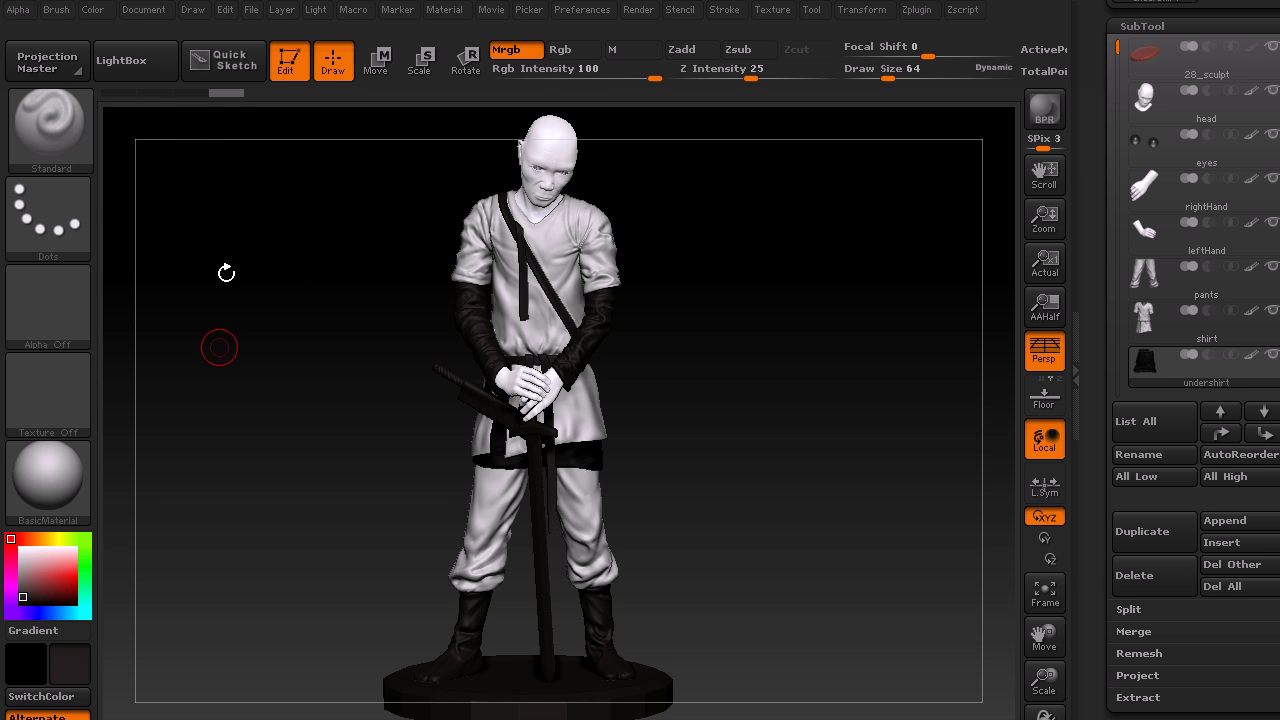
click(91, 12)
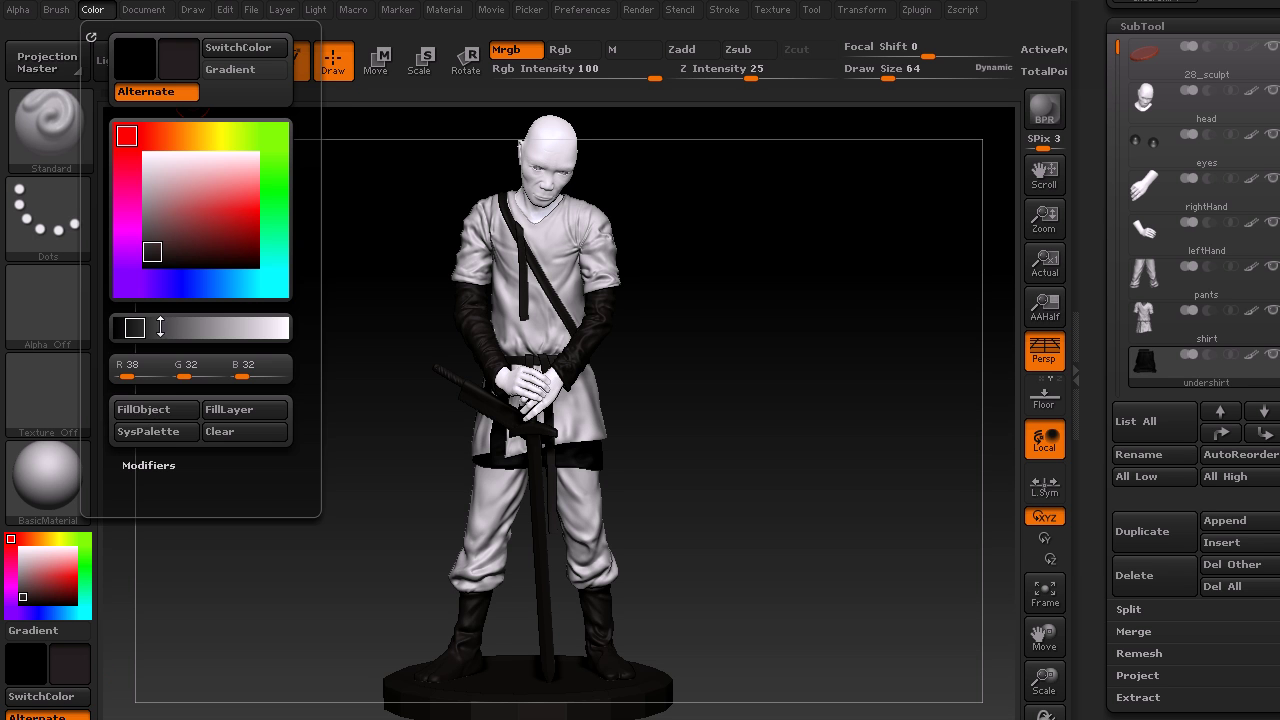
click(155, 411)
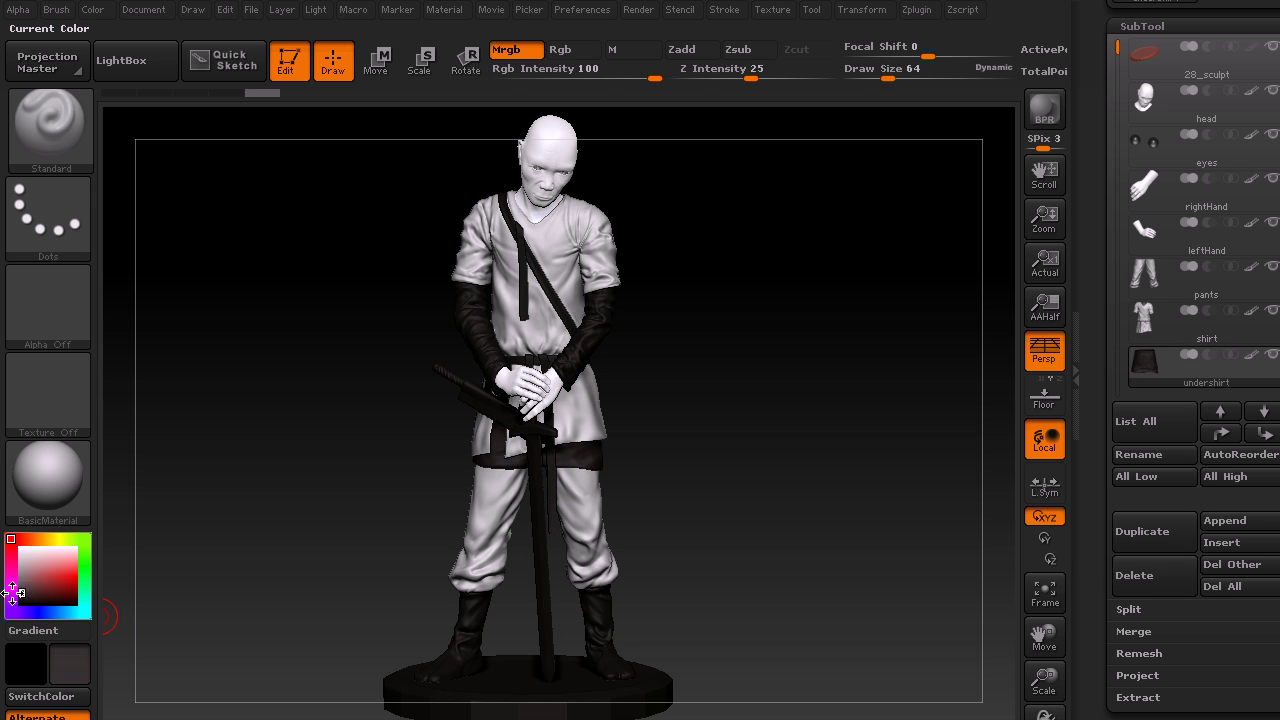
click(95, 10)
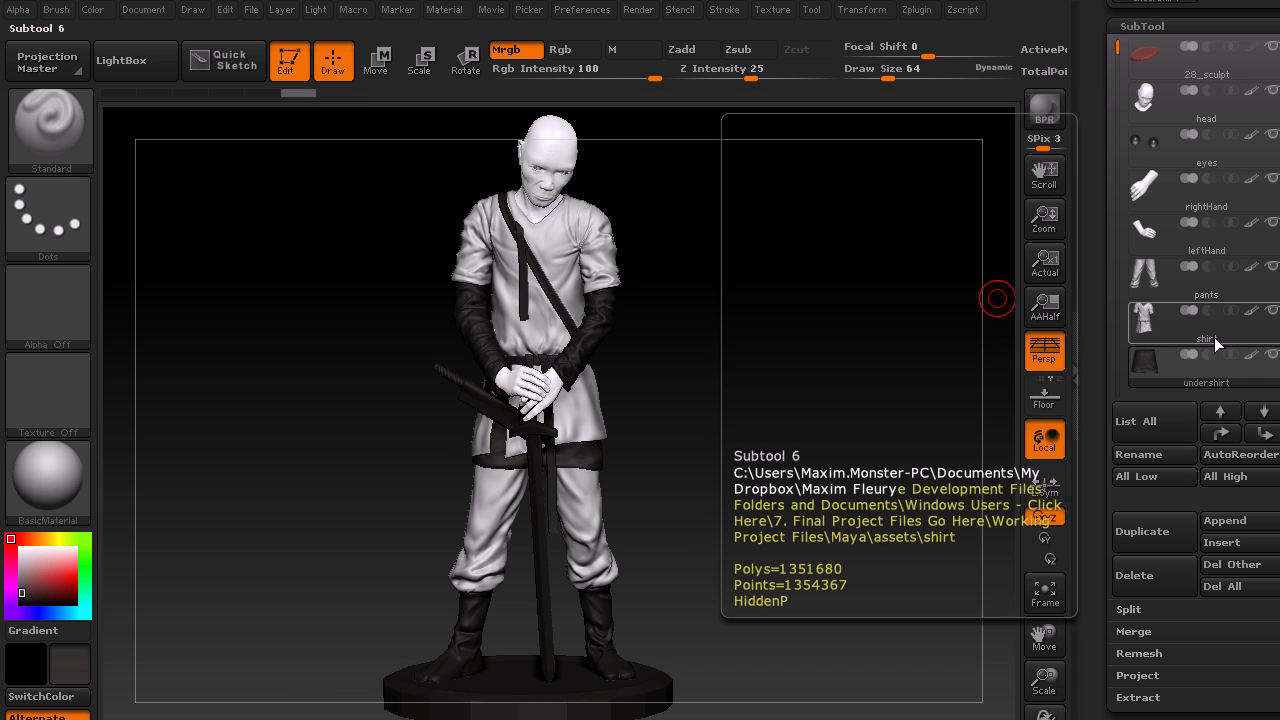
Fill the shirt subtool with rust orange-brown (R 185, G 80, B 40), then select the pants.
click(1214, 337)
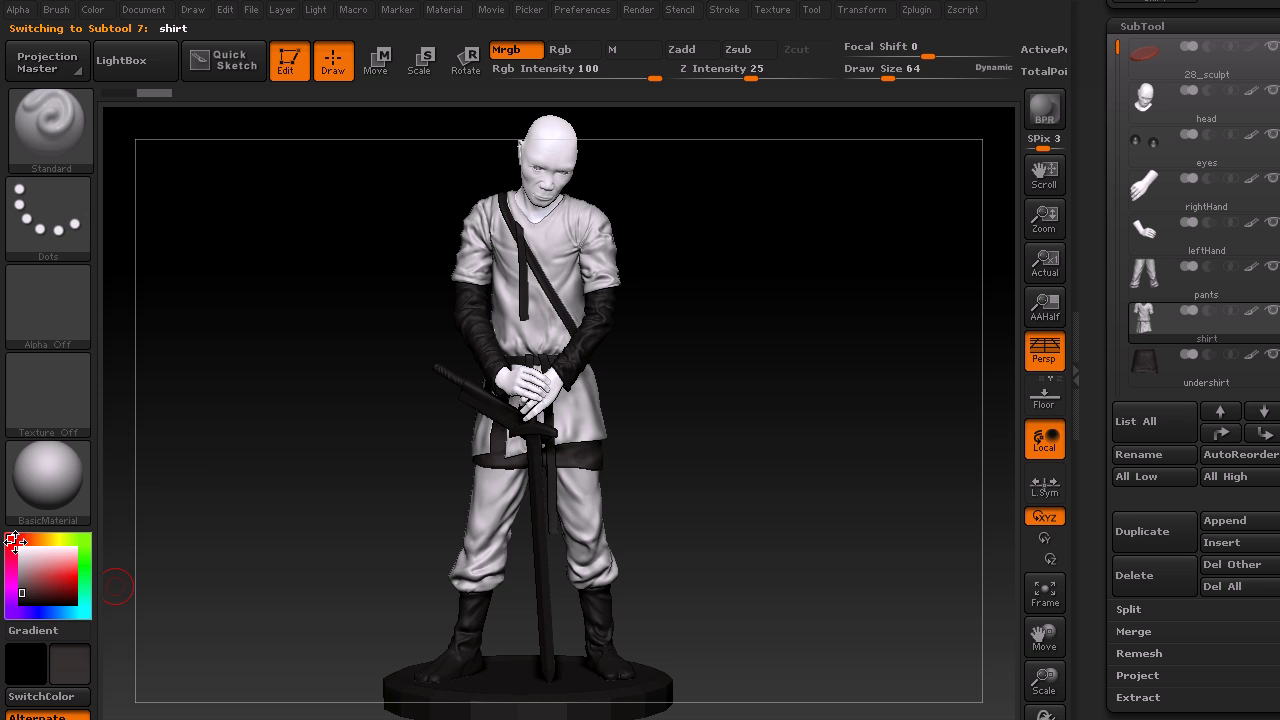
click(56, 591)
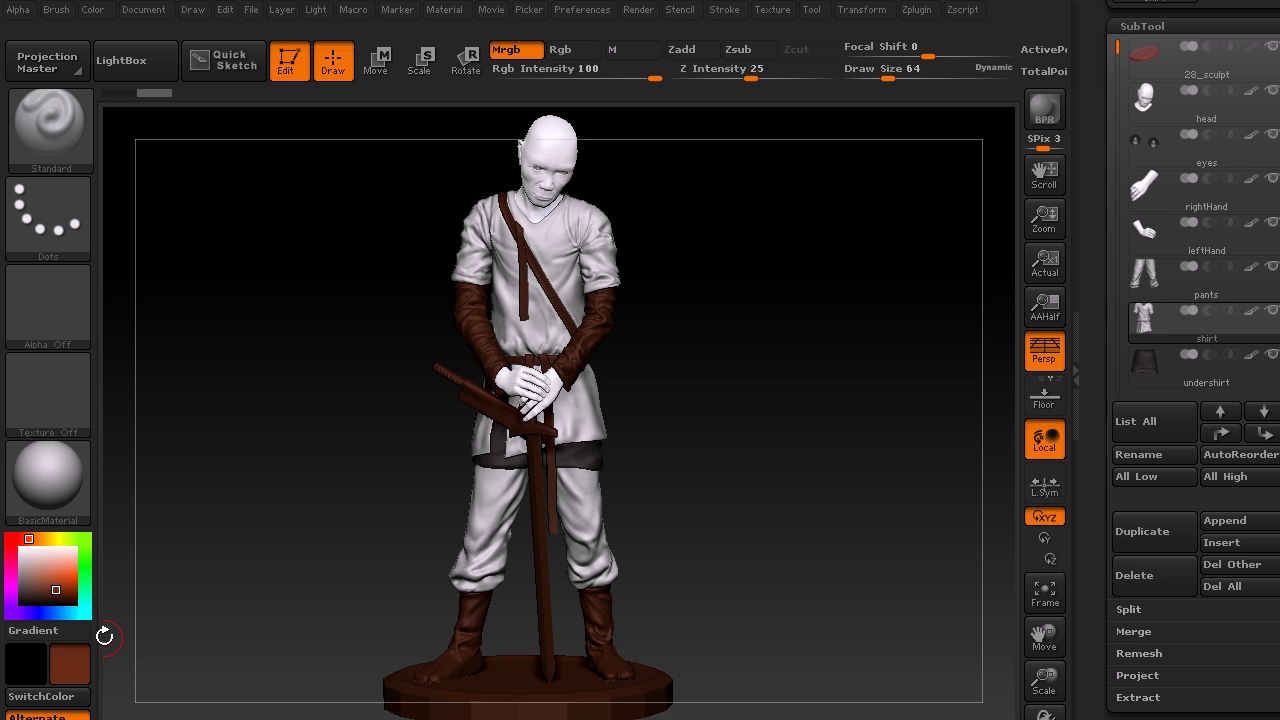
click(56, 579)
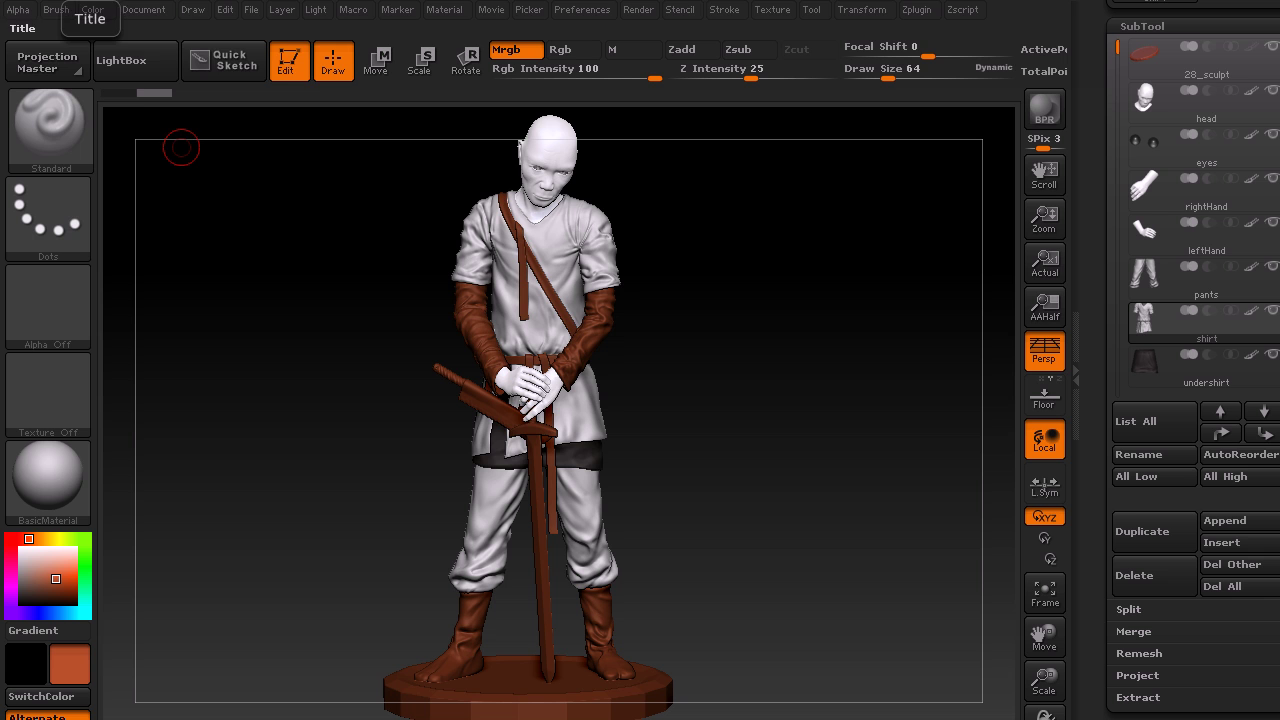
click(92, 9)
click(153, 410)
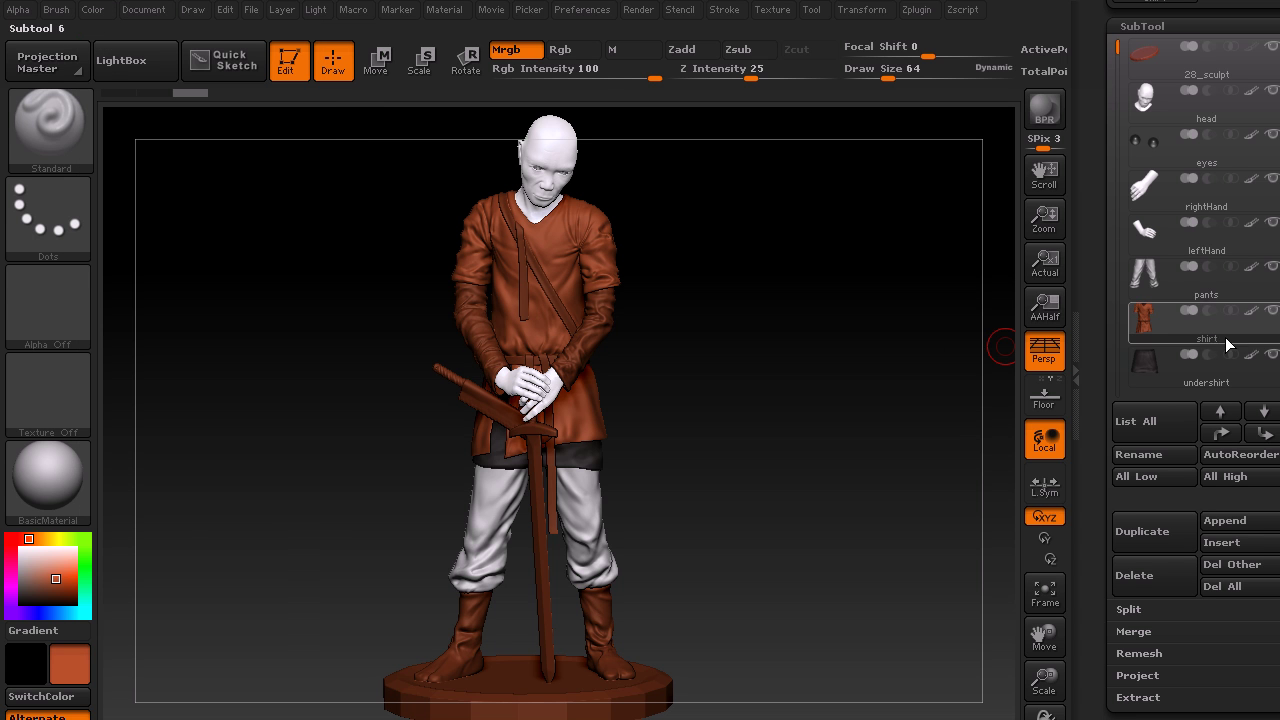
click(1206, 288)
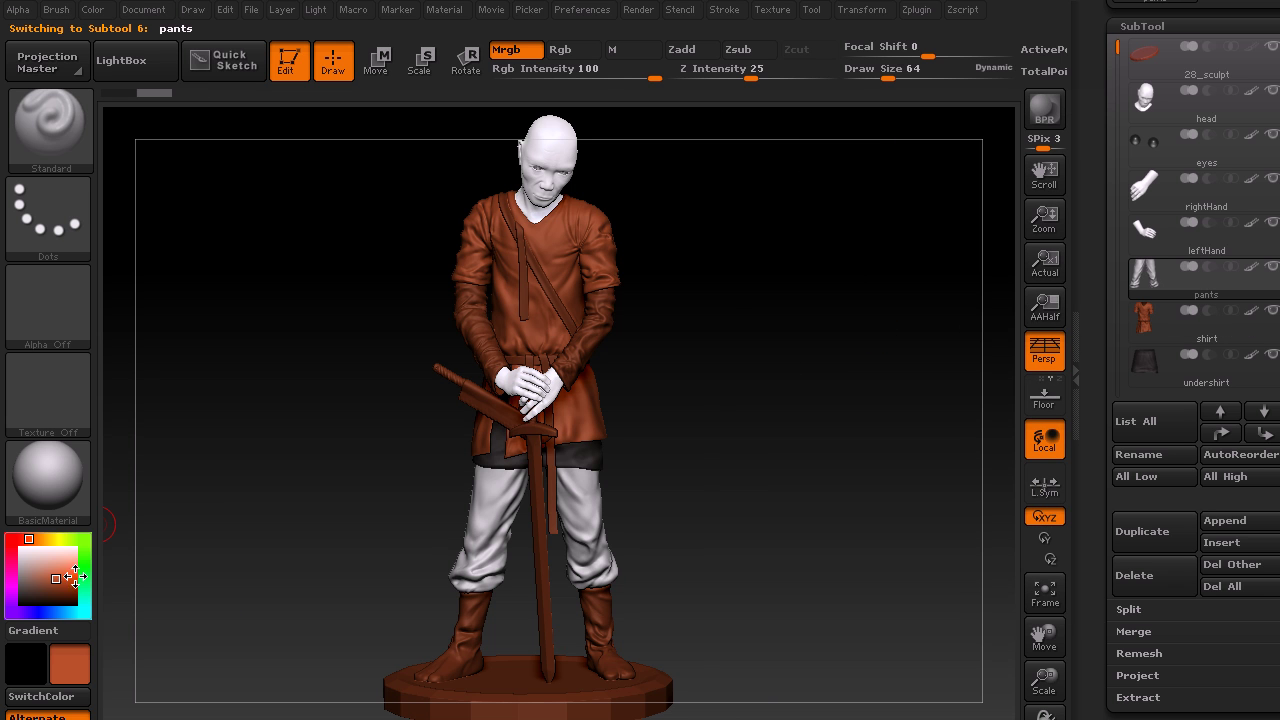
Fill the pants dark brown (R 100, G 73, B 39) and jump the subtool list down to beltMain–swordCopper.
drag(32, 540, 40, 539)
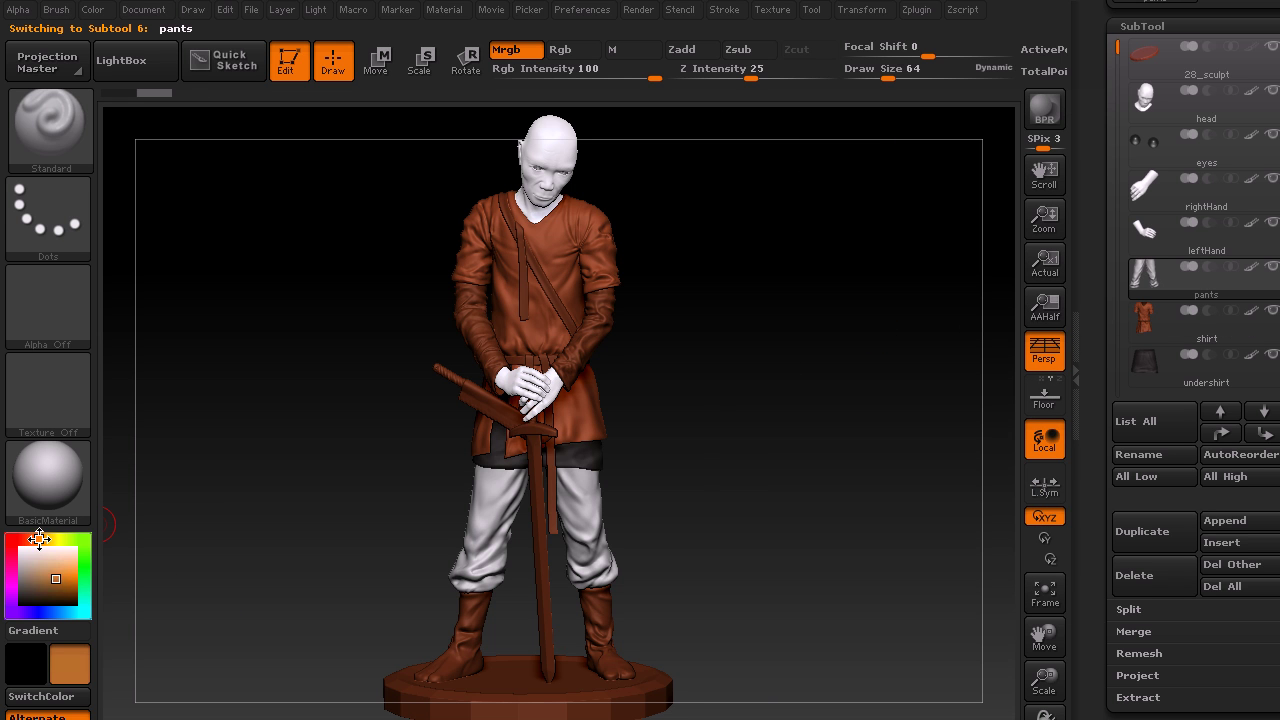
click(44, 589)
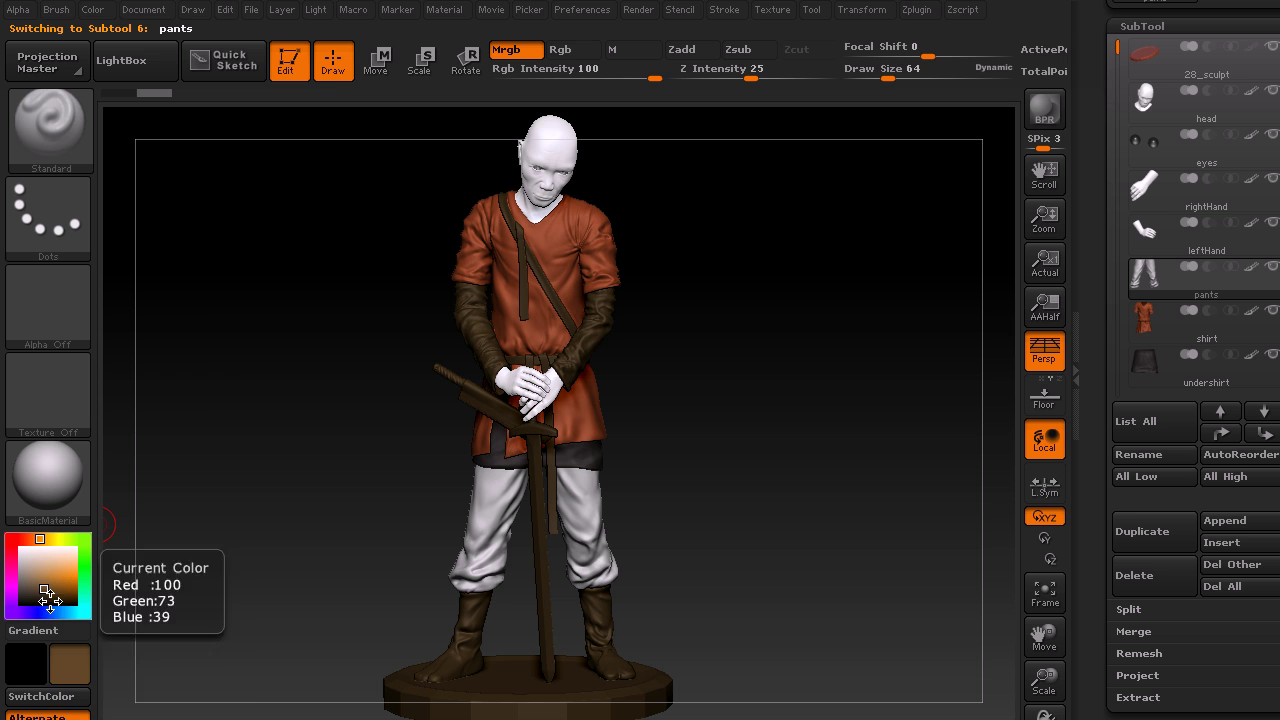
click(92, 9)
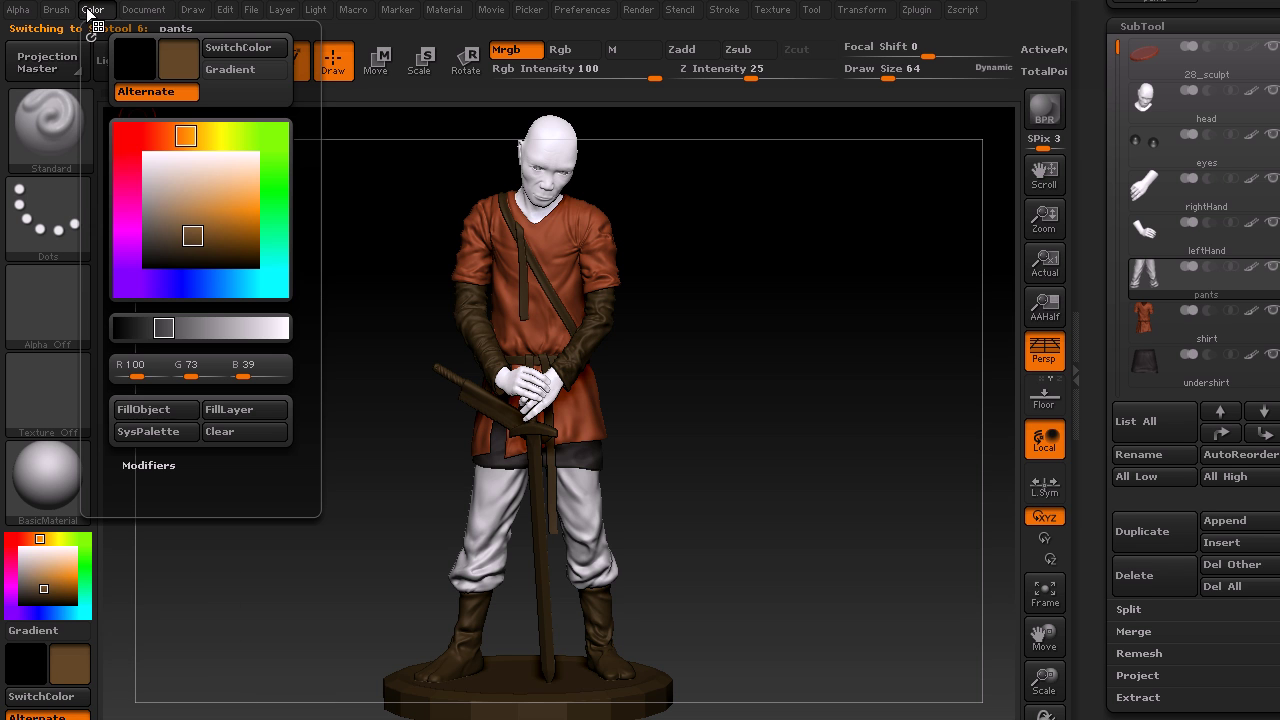
click(157, 411)
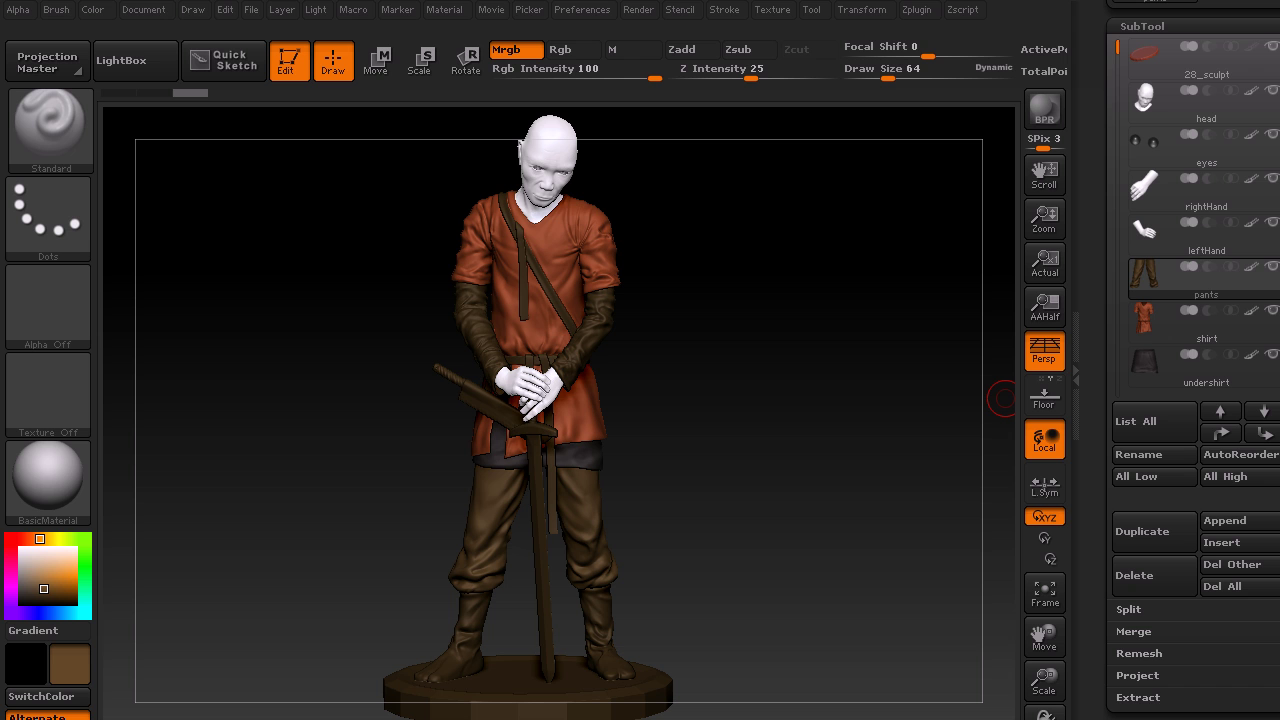
click(1118, 261)
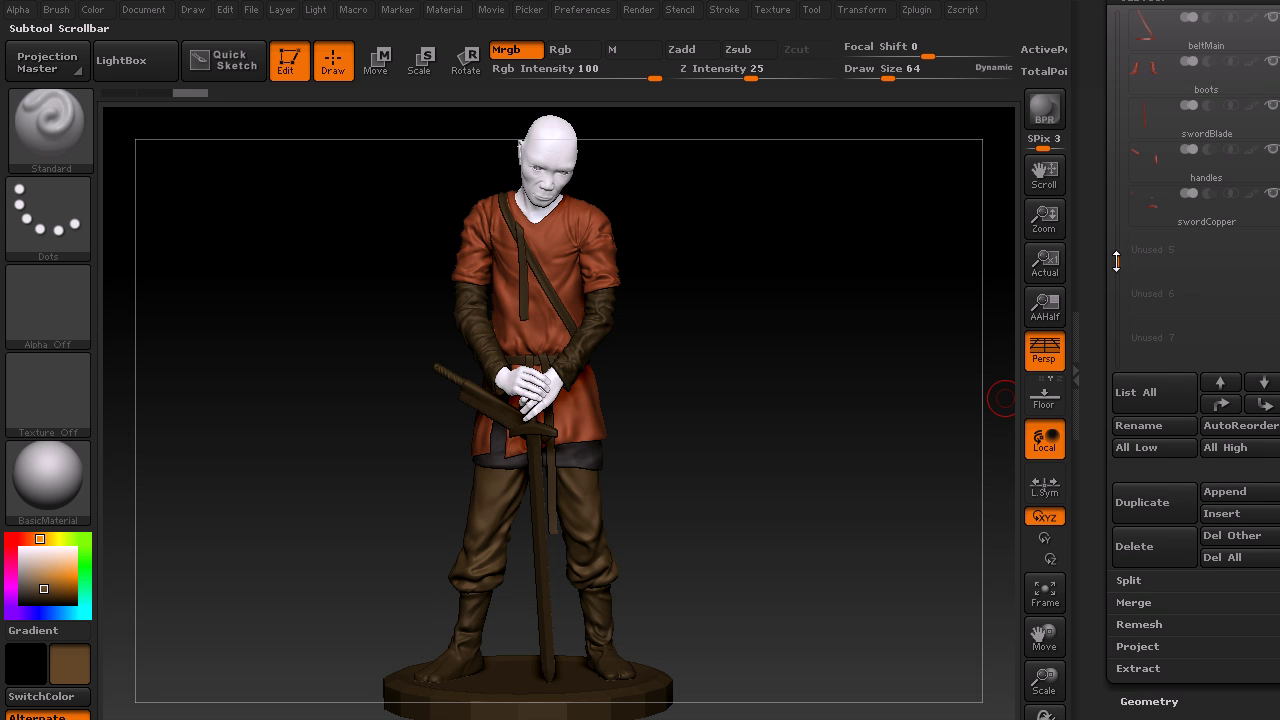
Fill the shirtsleeves subtool with near-black charcoal, then select daggerSheath.
click(1114, 185)
drag(1114, 185, 1116, 143)
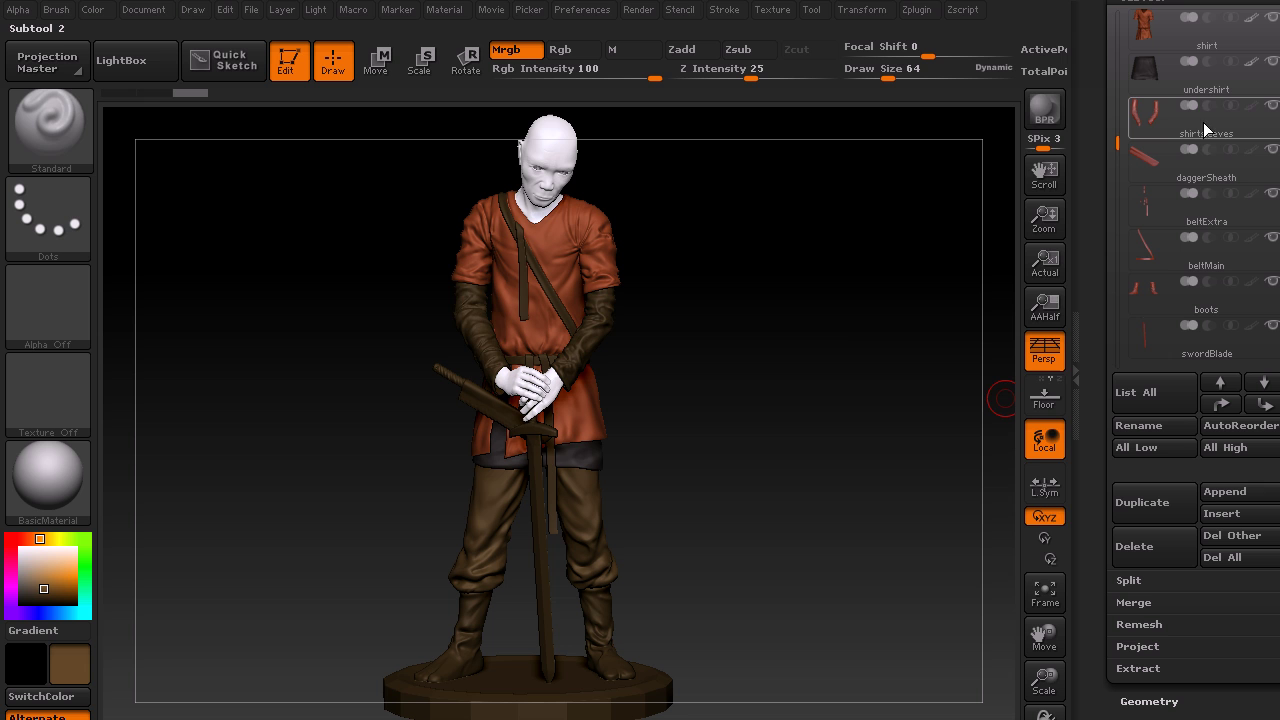
click(1211, 137)
click(26, 590)
drag(26, 590, 572, 455)
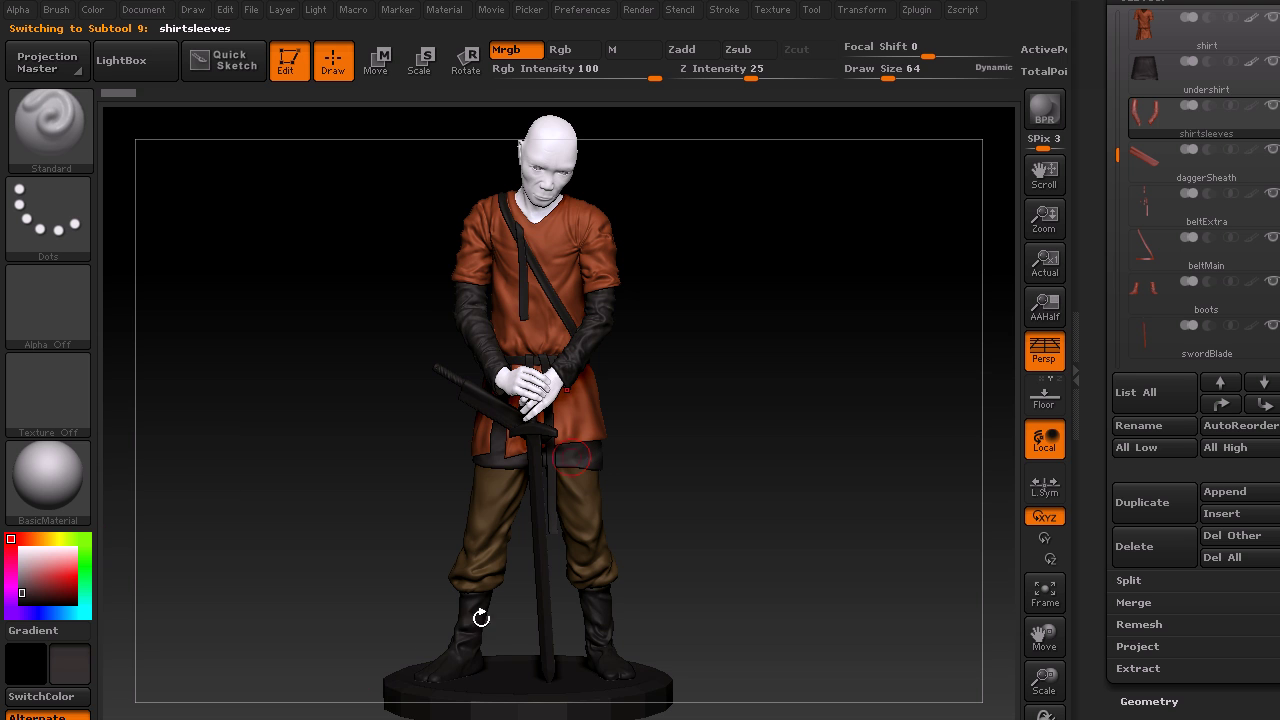
click(91, 10)
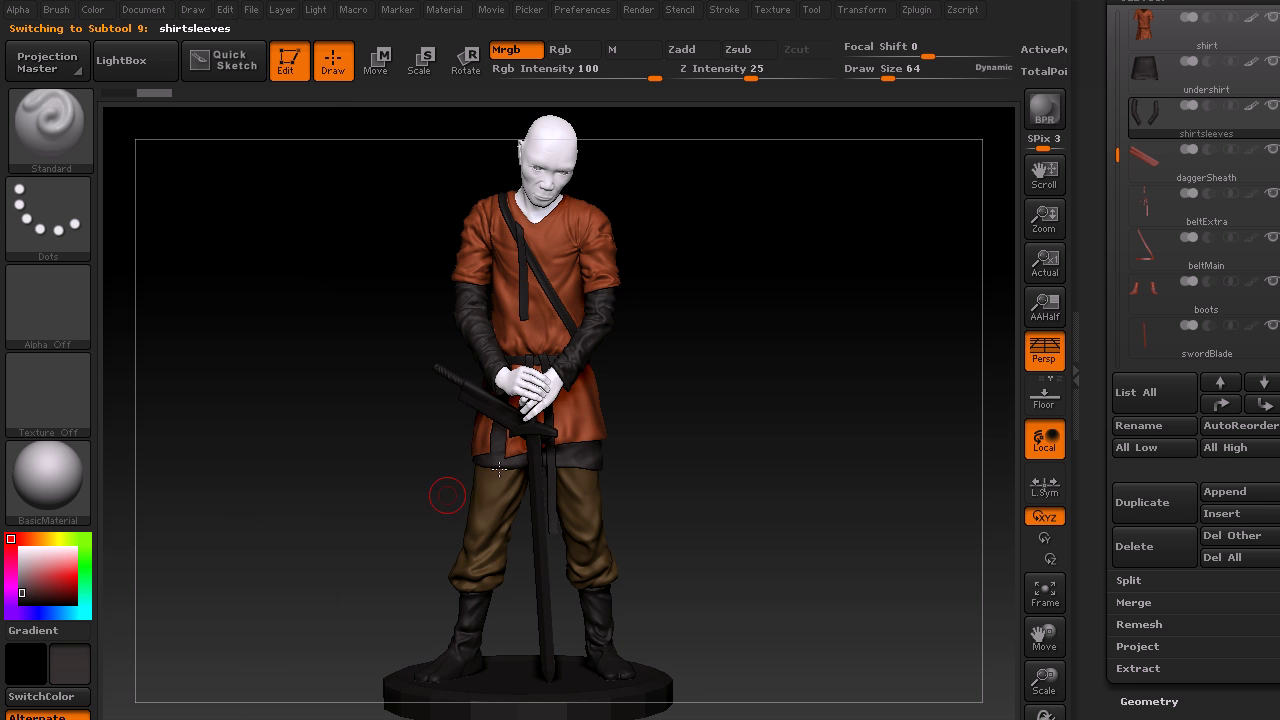
click(1220, 181)
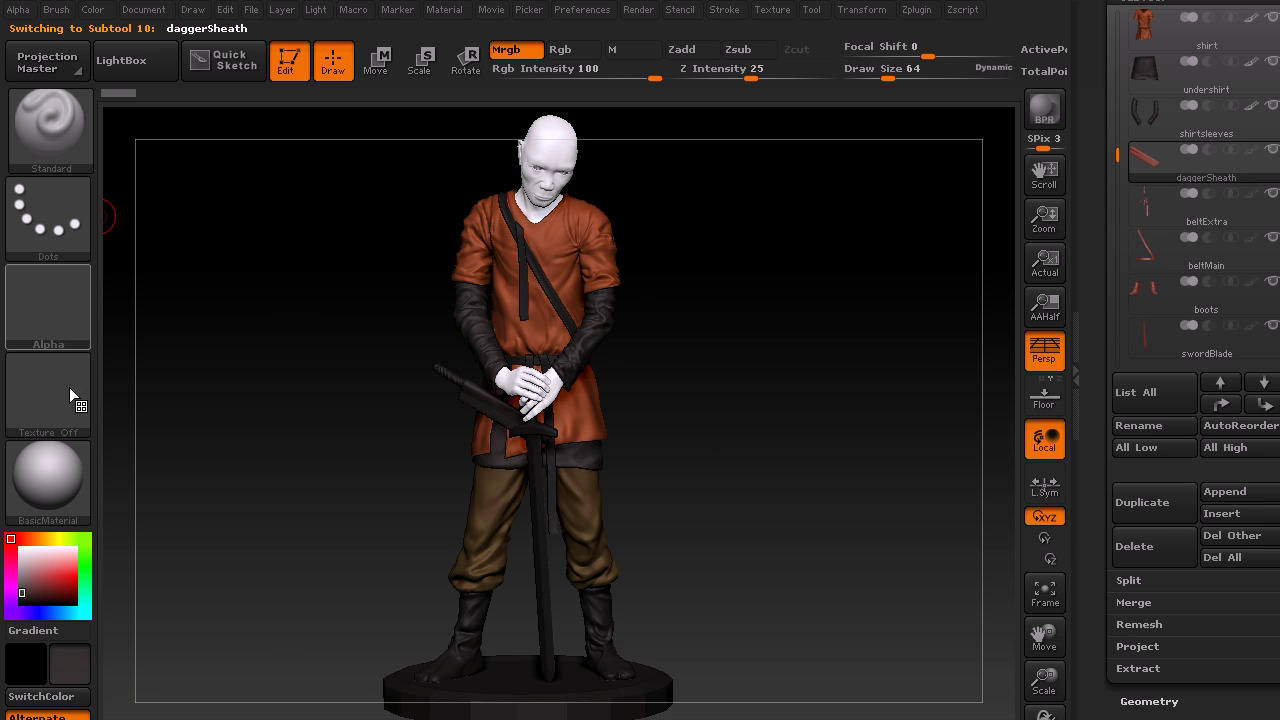
Apply FastShader to the daggerSheath and fill it dark reddish-brown (R 84, G 42, B 20).
click(39, 481)
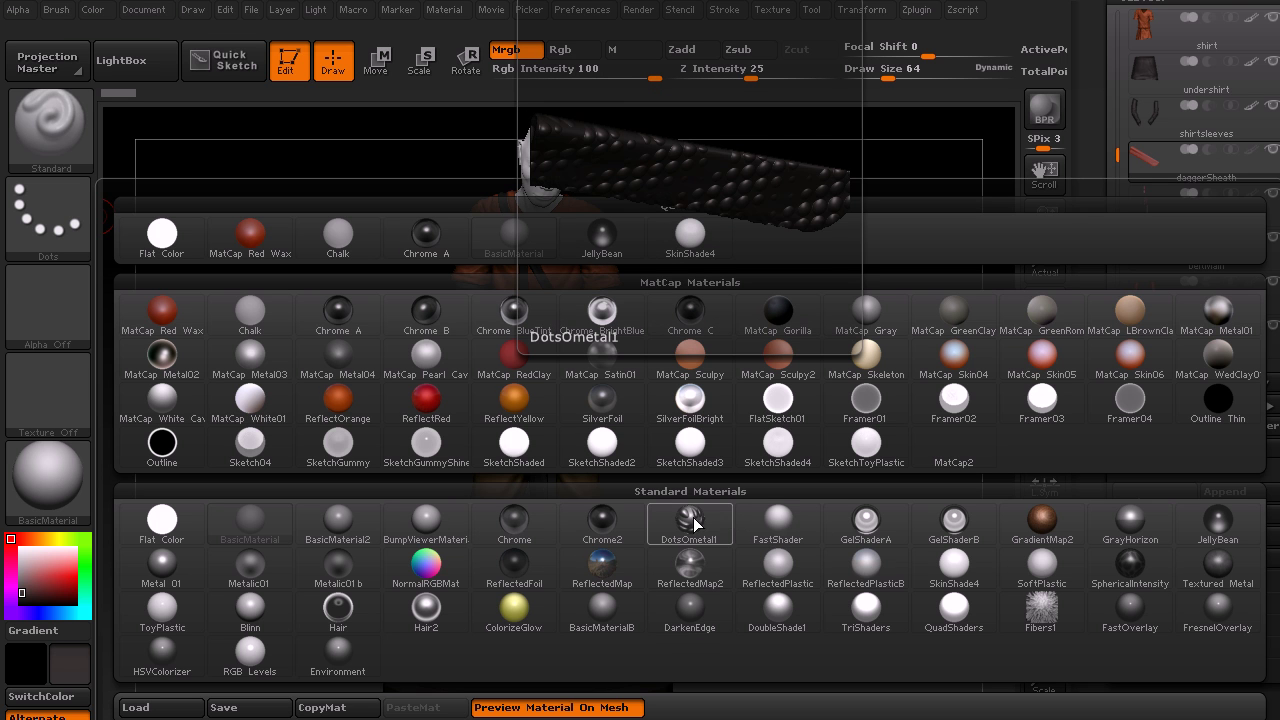
click(775, 519)
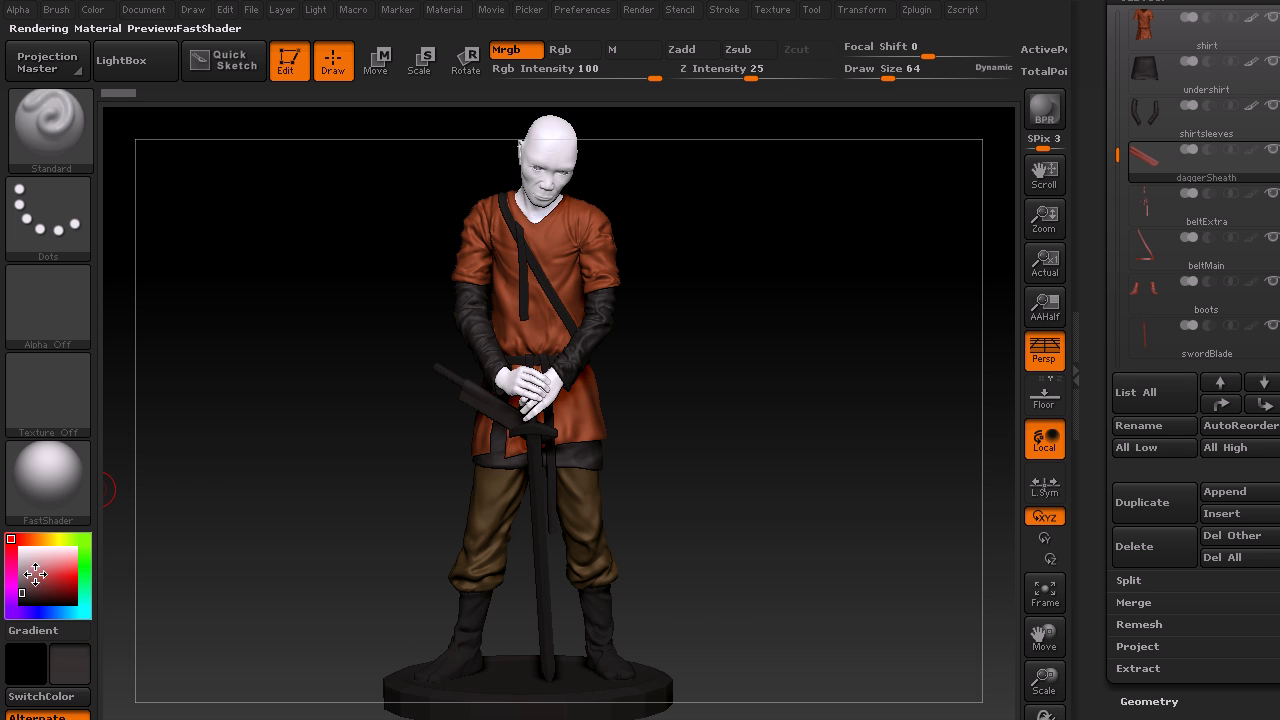
mouse_move(44, 540)
mouse_down()
mouse_move(32, 540)
mouse_move(55, 590)
mouse_up()
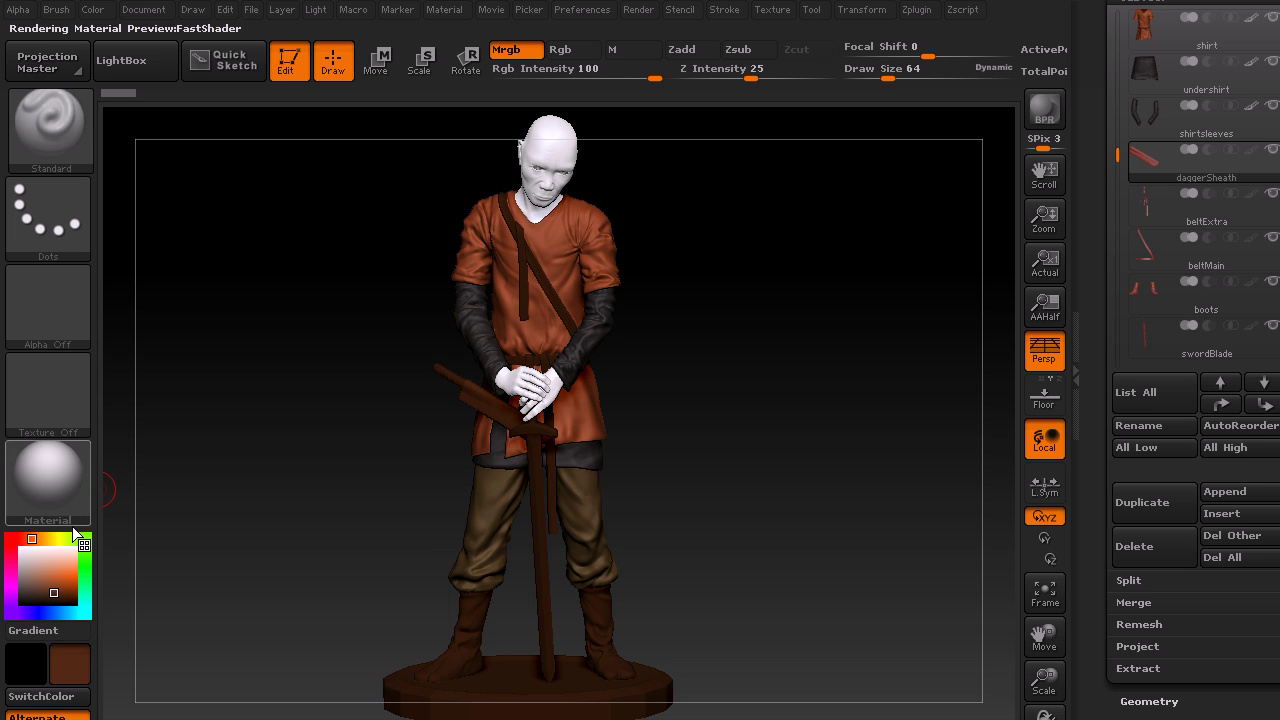
click(92, 10)
click(155, 421)
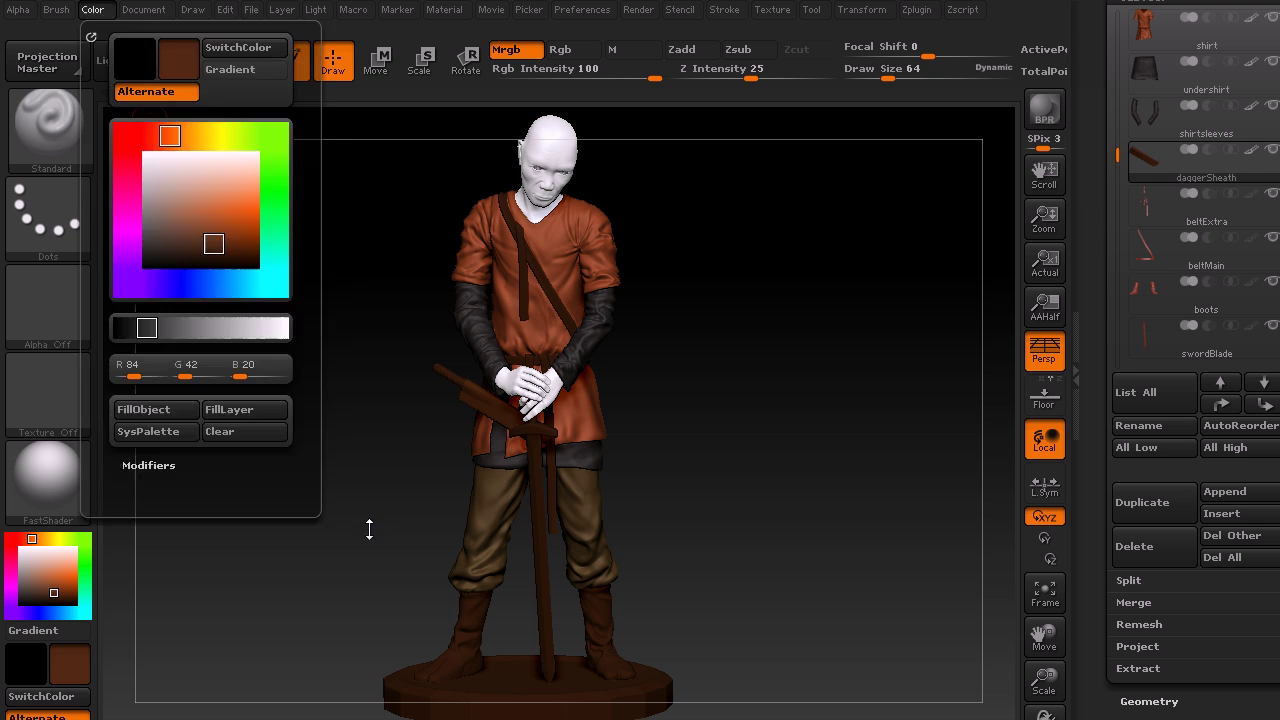
click(1208, 203)
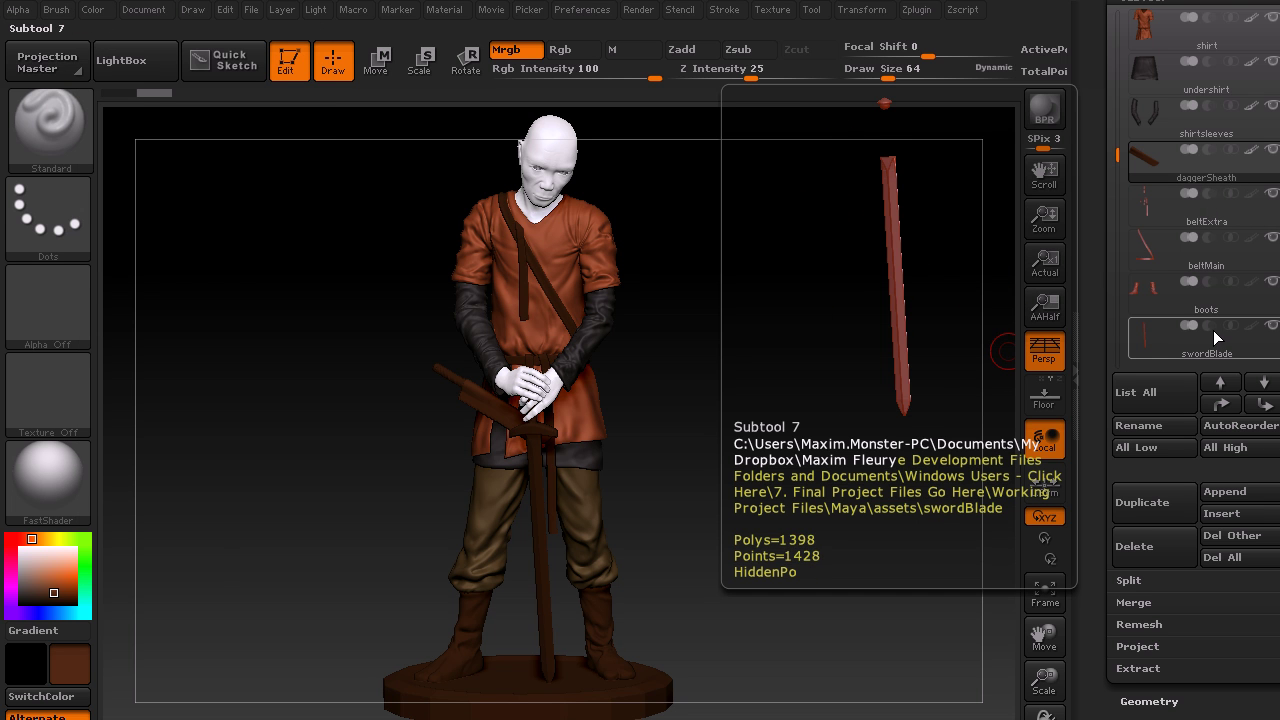
Select beltExtra, pick a near-black colour and switch its material to BasicMaterial2.
click(1216, 228)
click(34, 599)
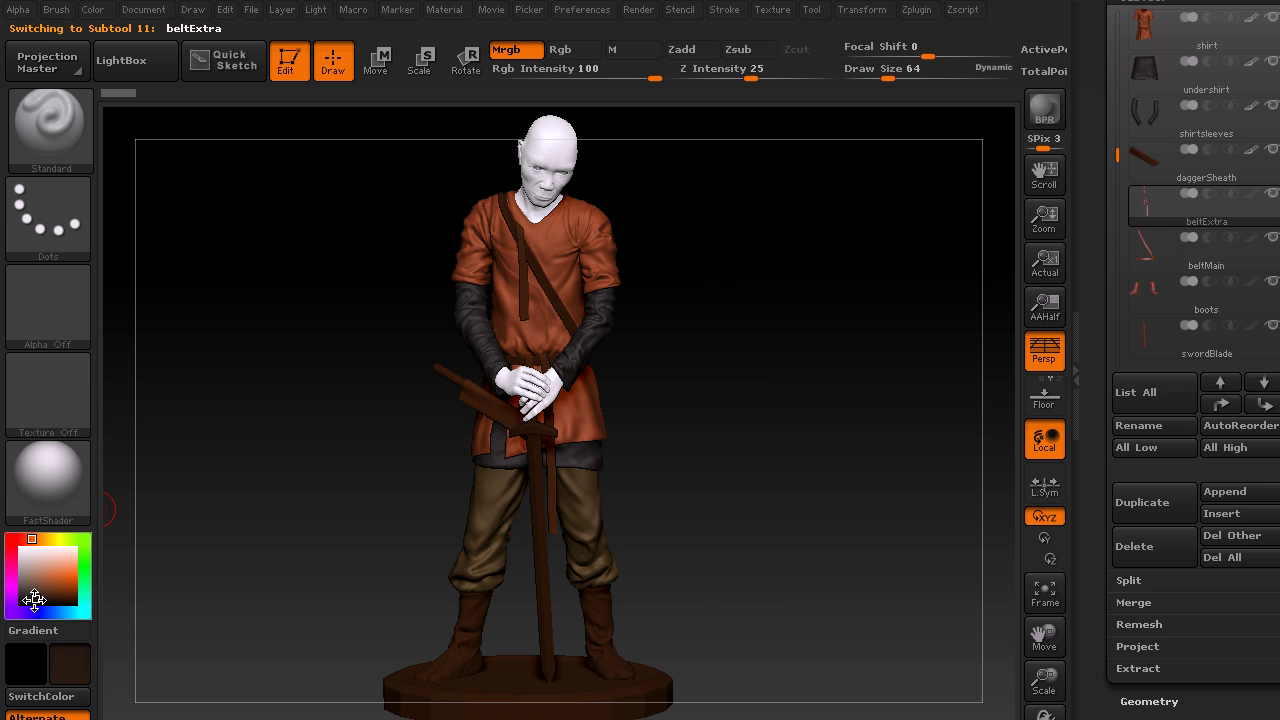
click(46, 490)
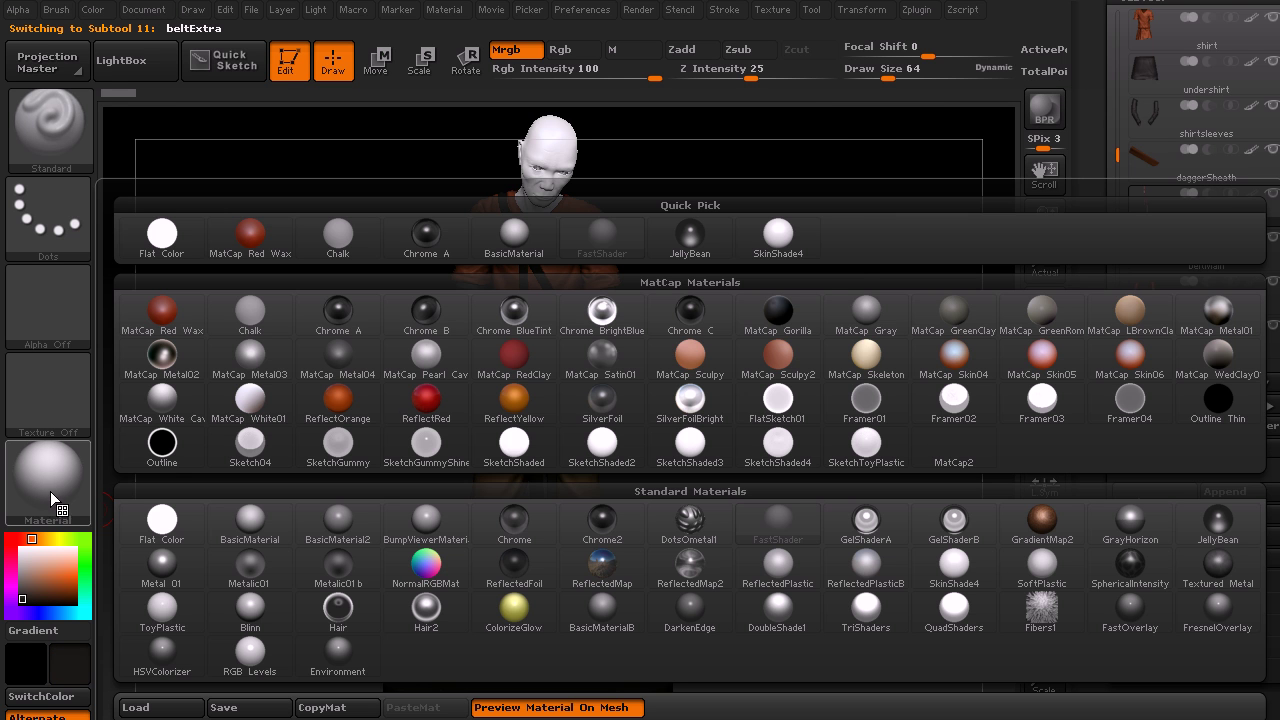
click(338, 518)
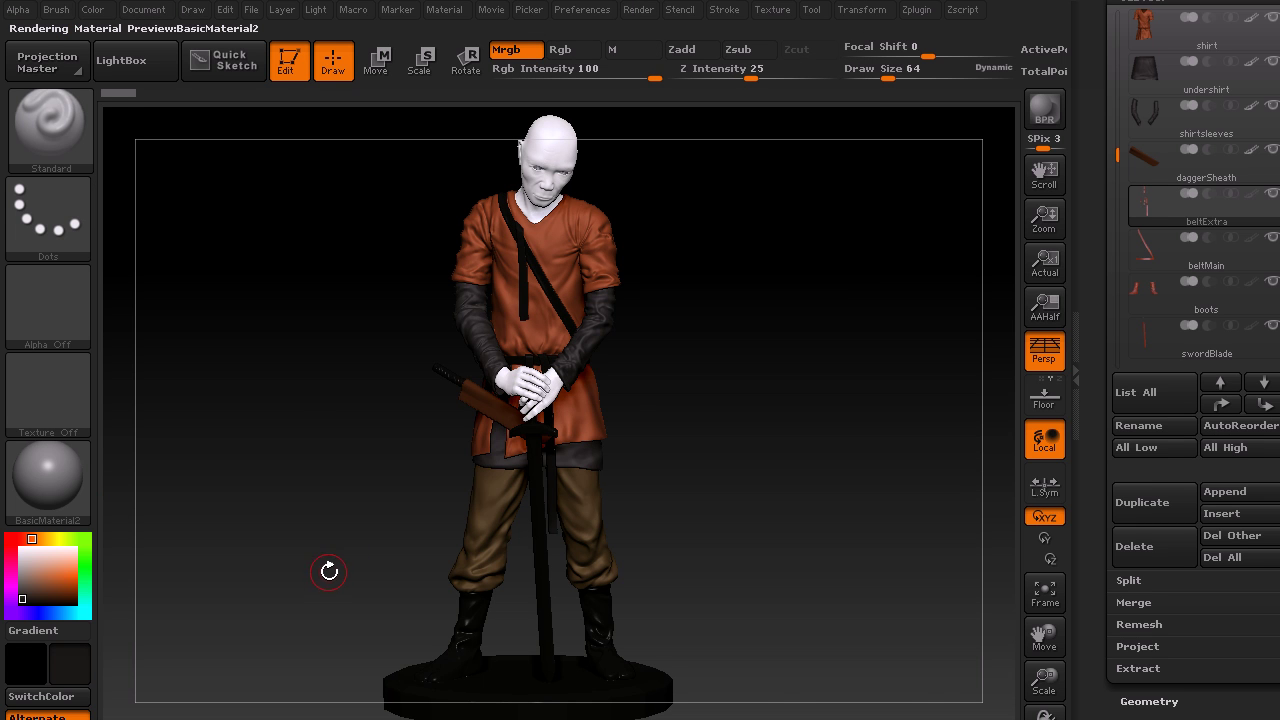
click(47, 477)
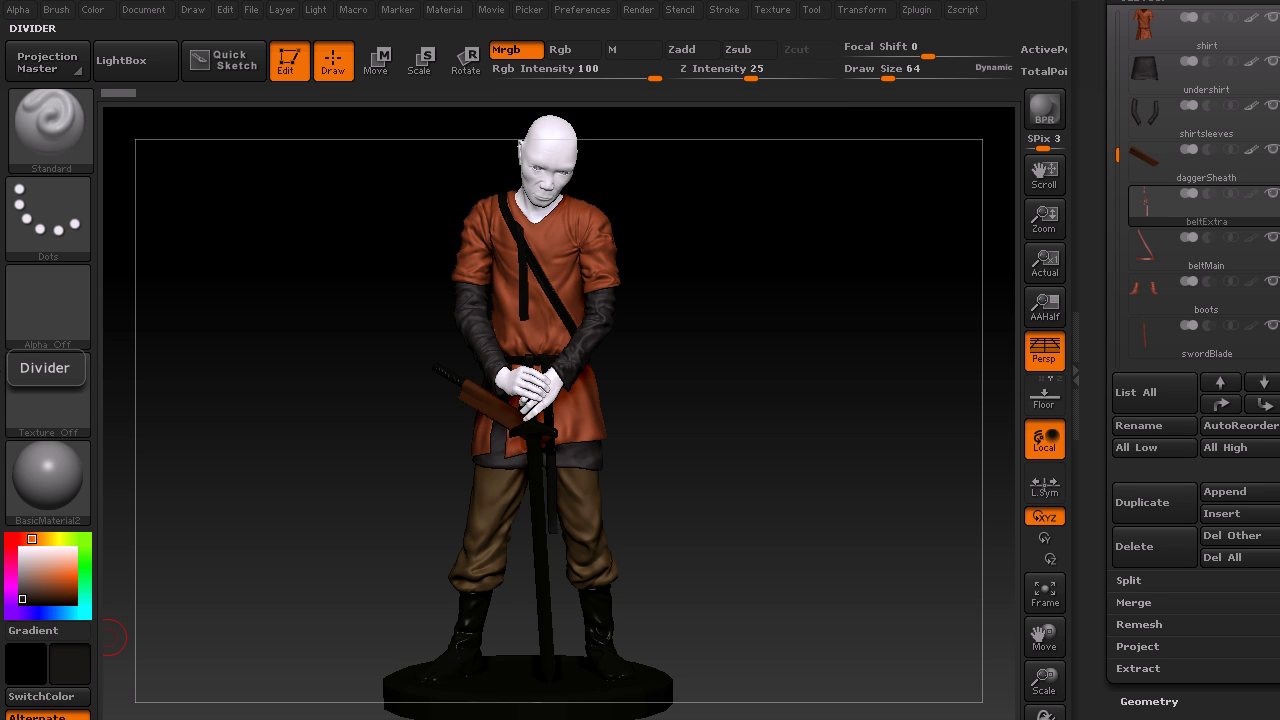
Raise BasicMaterial2's Specular to 54 in the material modifiers.
click(440, 12)
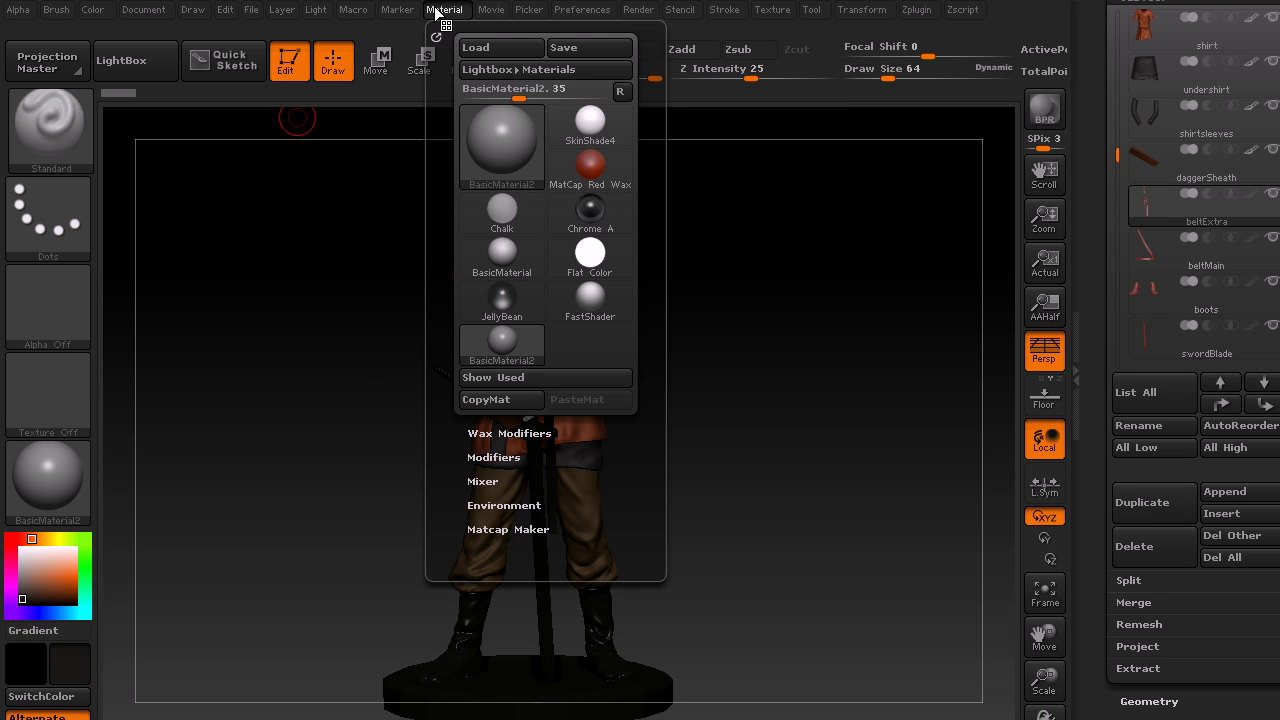
click(508, 455)
drag(649, 194, 663, 366)
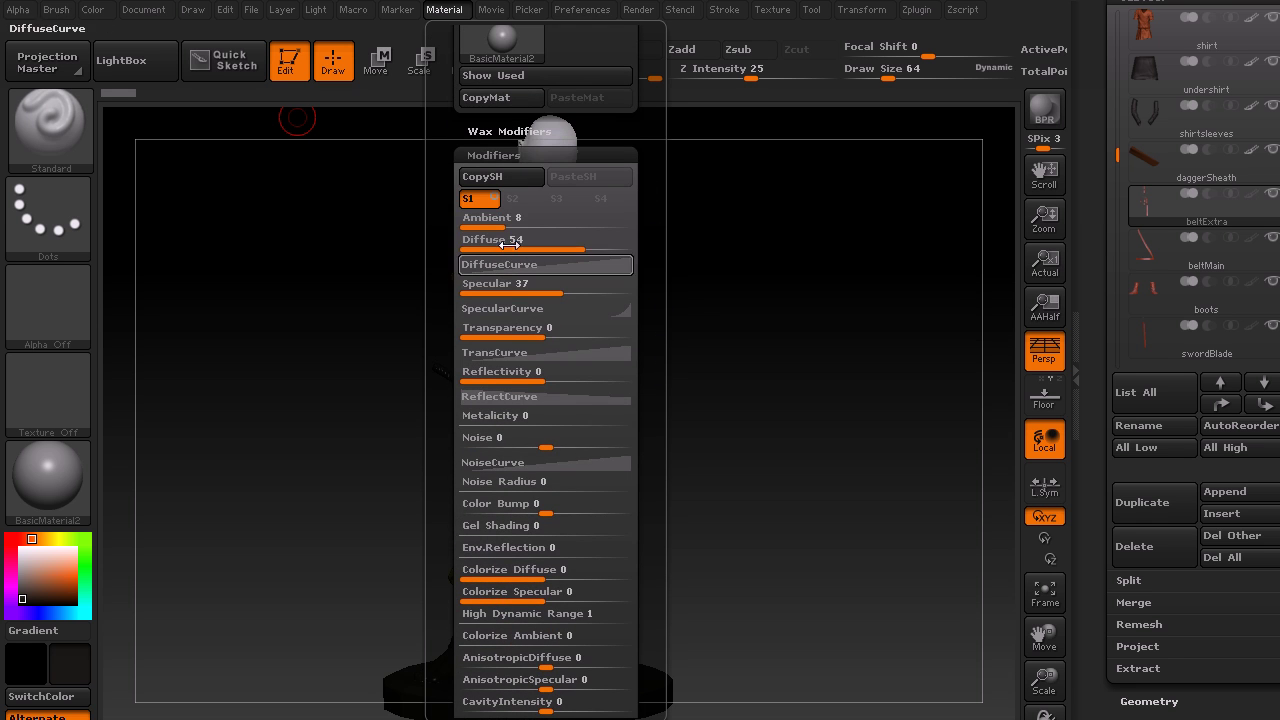
drag(559, 290, 586, 291)
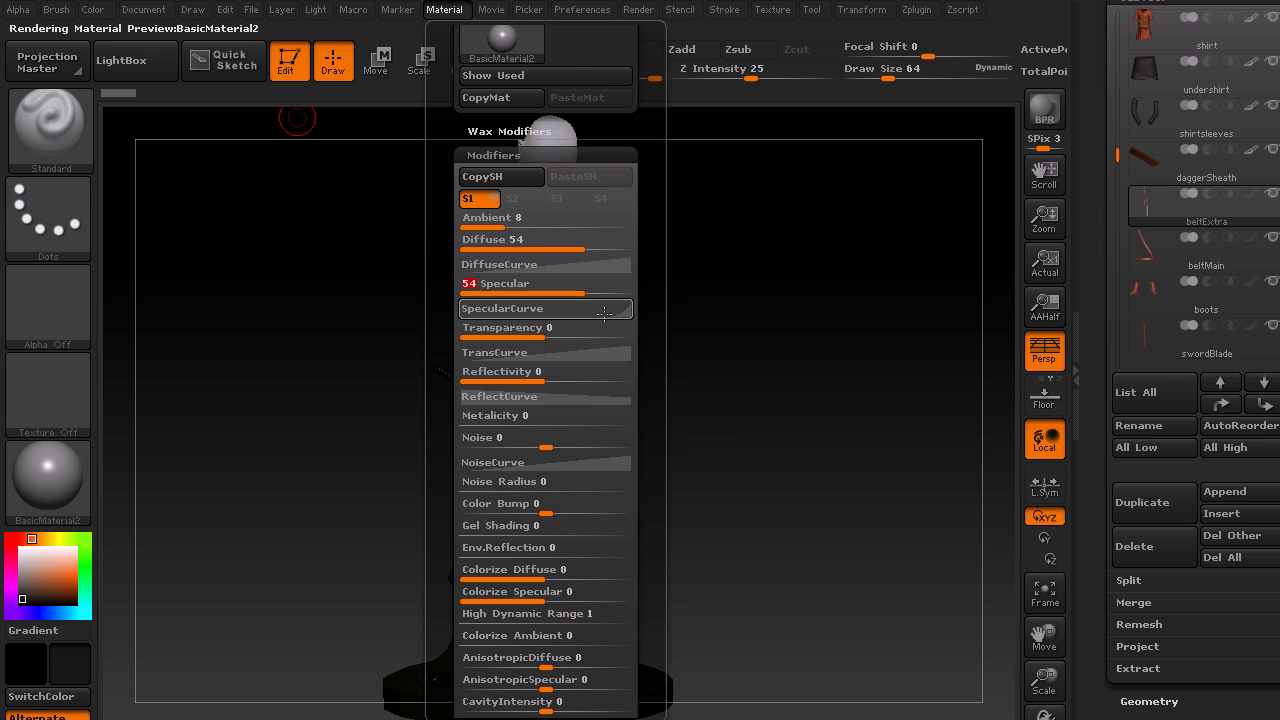
Reshape BasicMaterial2's specular curve into a smooth rise.
click(603, 309)
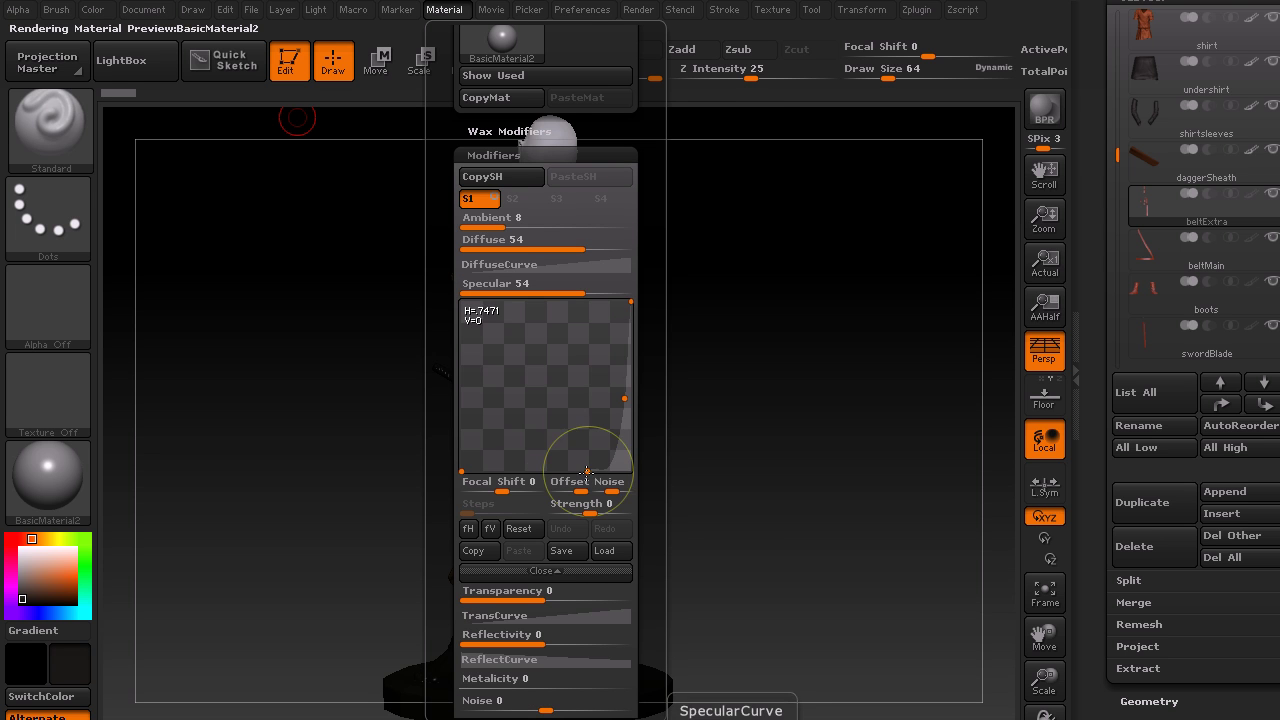
drag(580, 470, 570, 452)
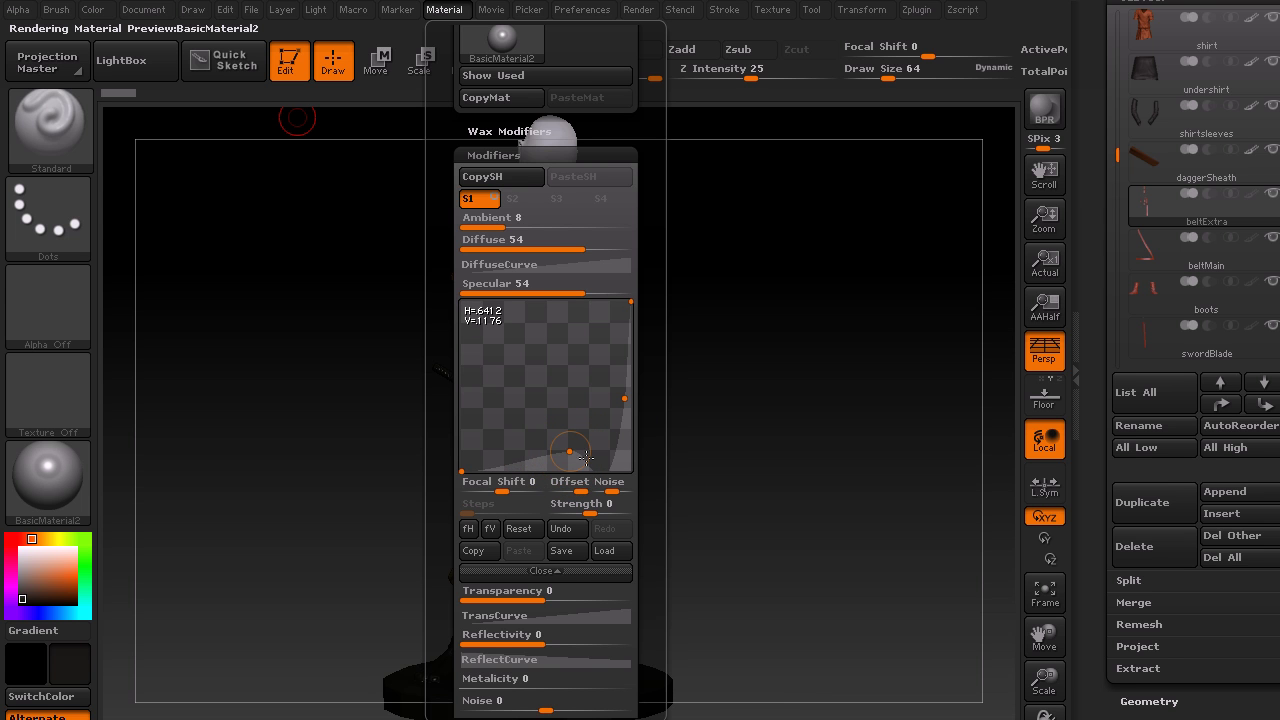
drag(567, 451, 545, 470)
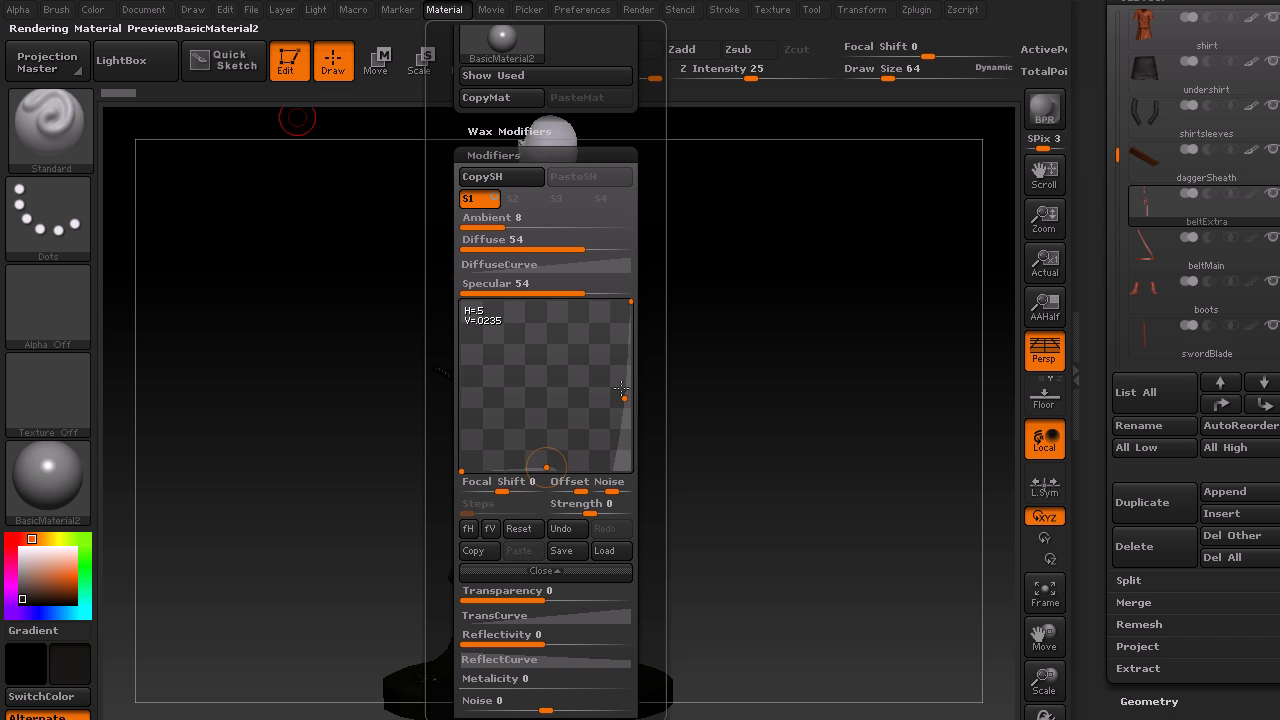
mouse_move(621, 389)
mouse_down()
mouse_move(586, 423)
mouse_move(583, 392)
mouse_move(609, 389)
mouse_up()
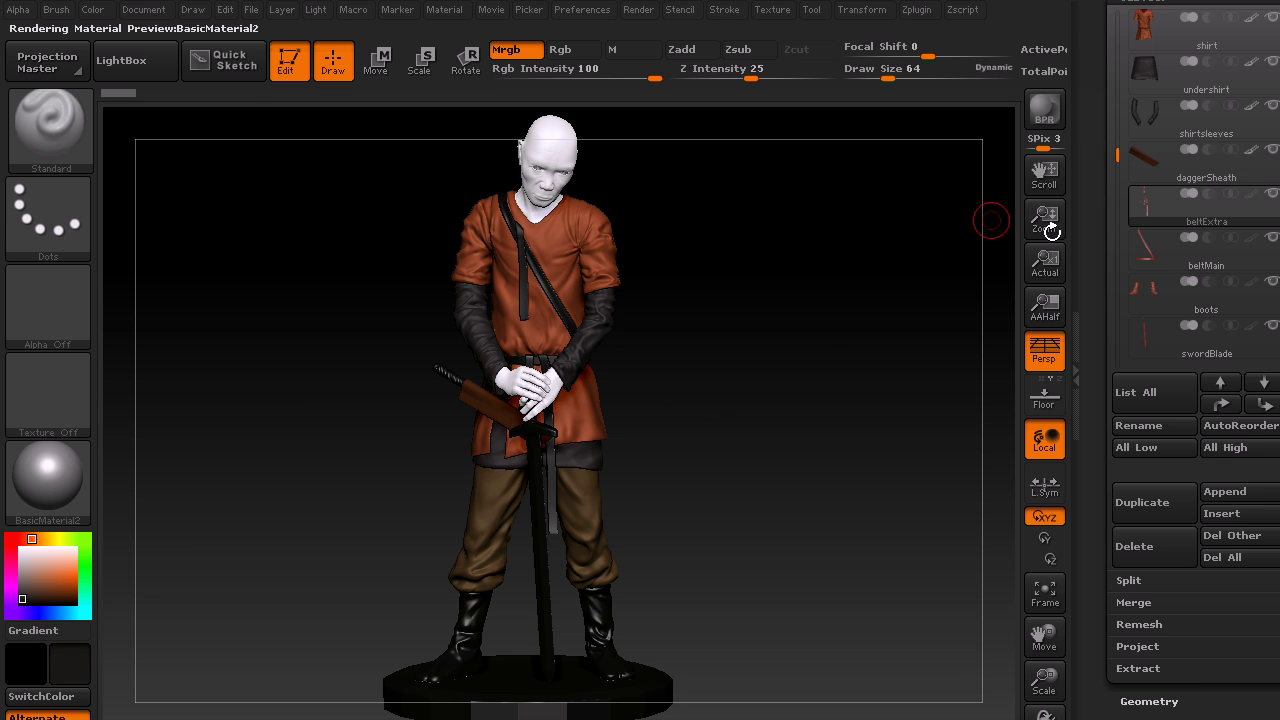
Fill the beltMain subtool with a near-black colour.
click(92, 14)
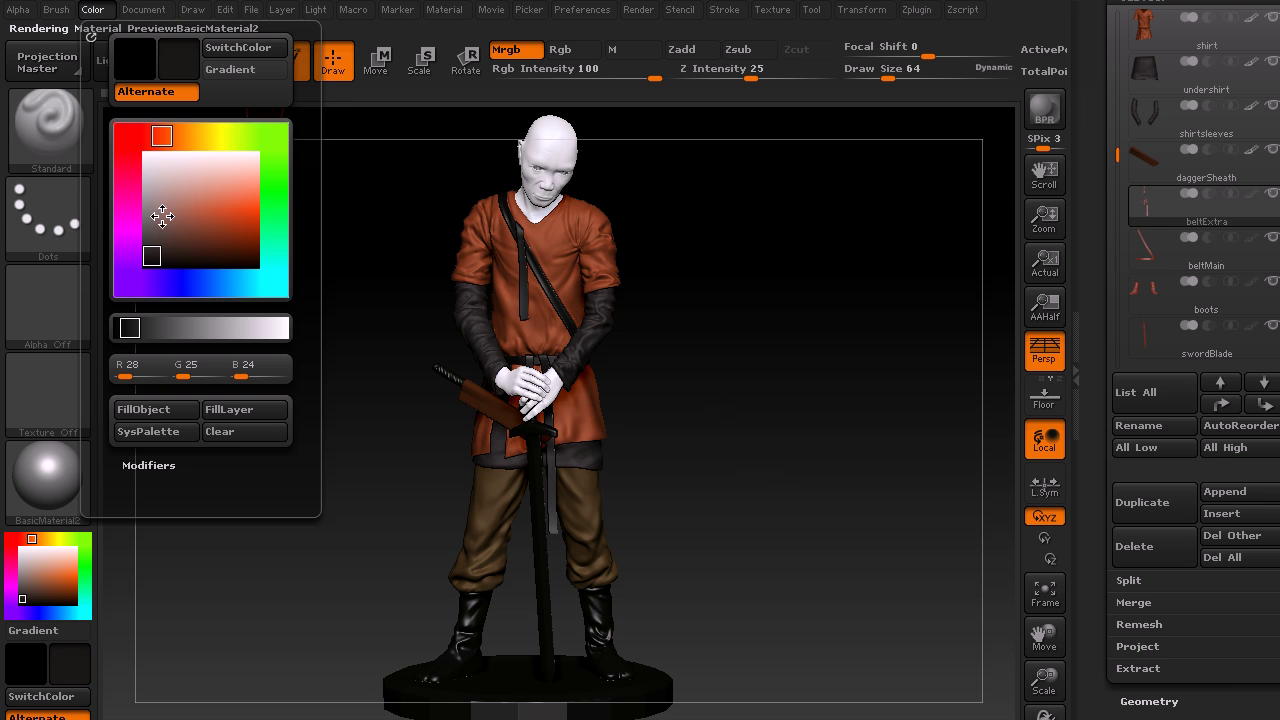
click(1195, 255)
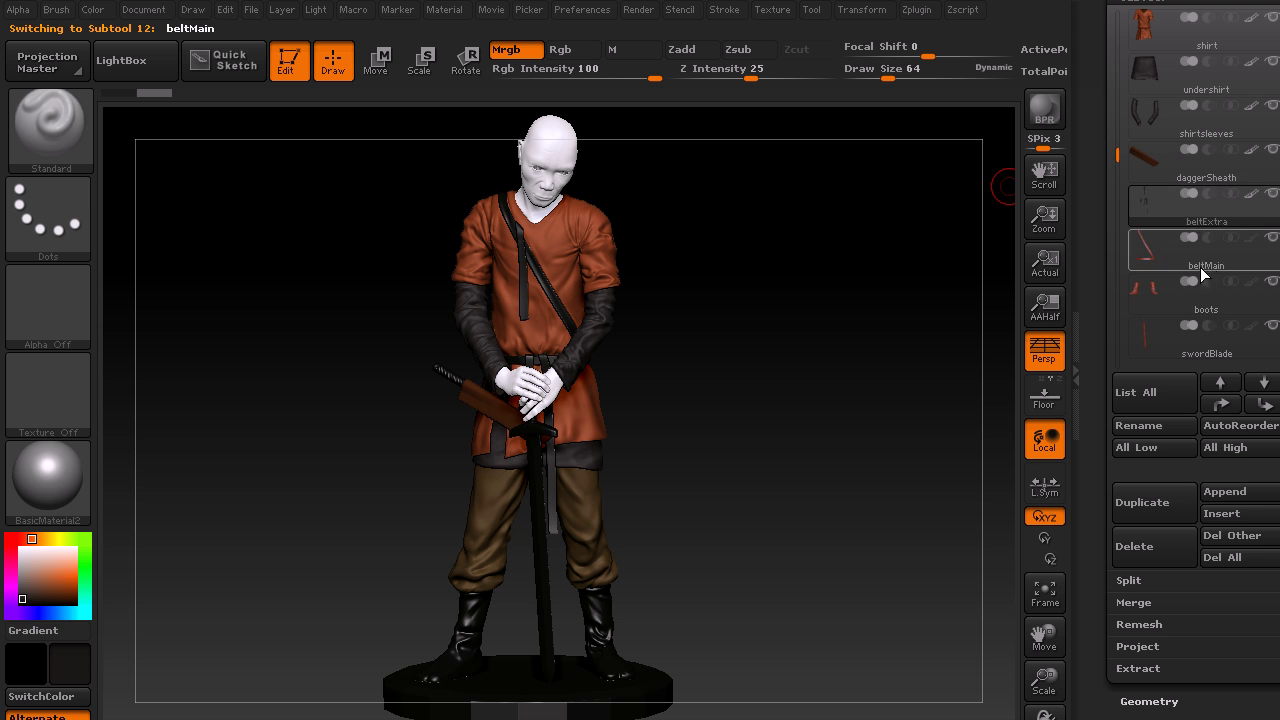
click(92, 10)
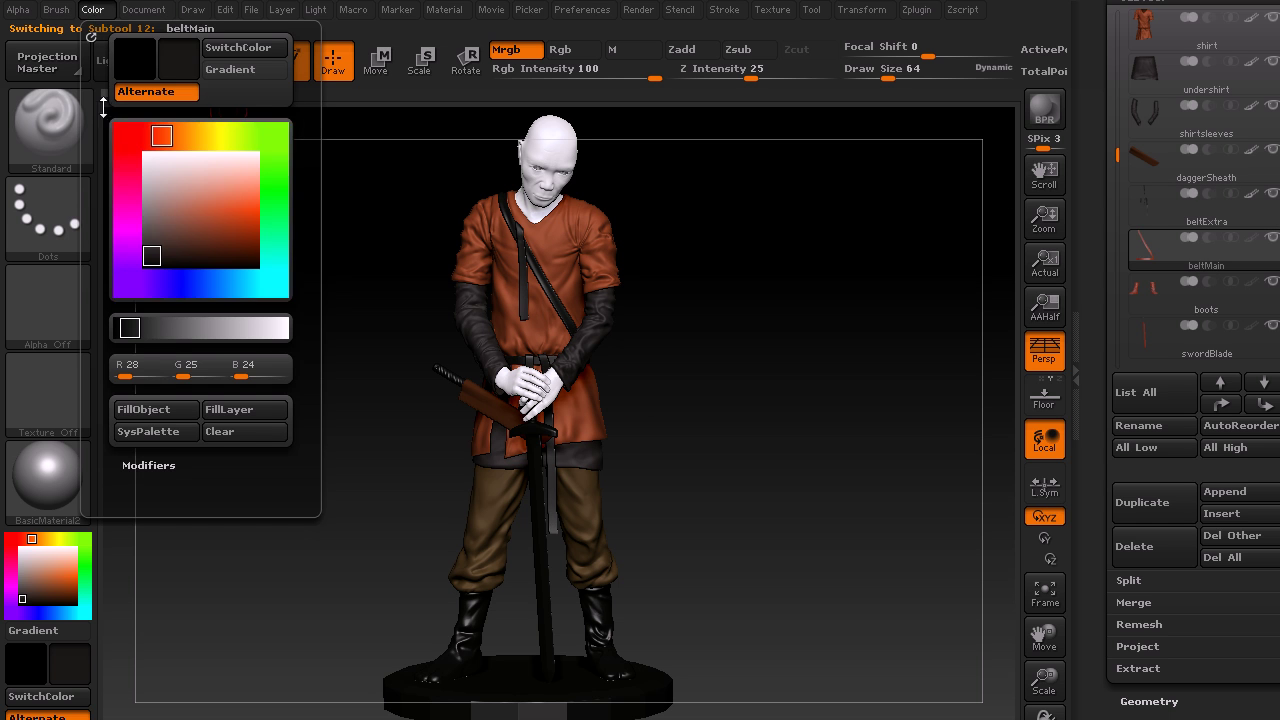
click(143, 409)
Fill the boots with FastShader in dark brown (R 53, G 35, B 25), then select swordBlade.
click(1218, 312)
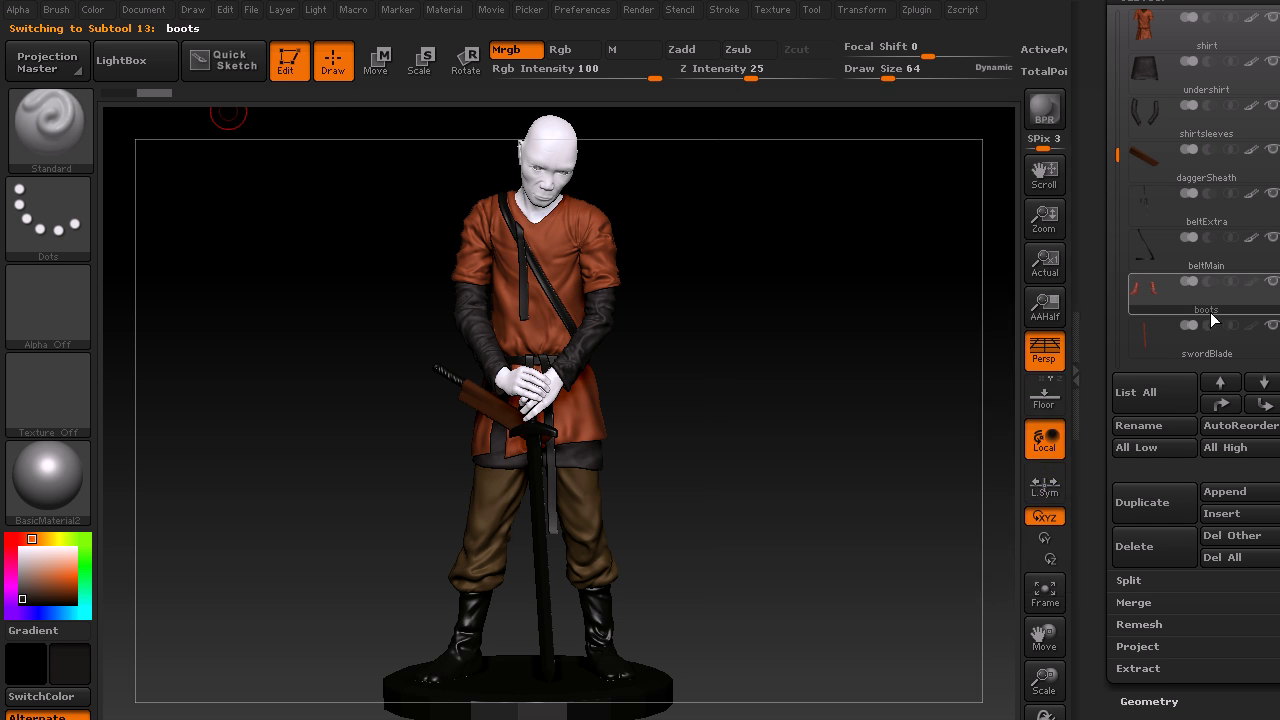
click(42, 483)
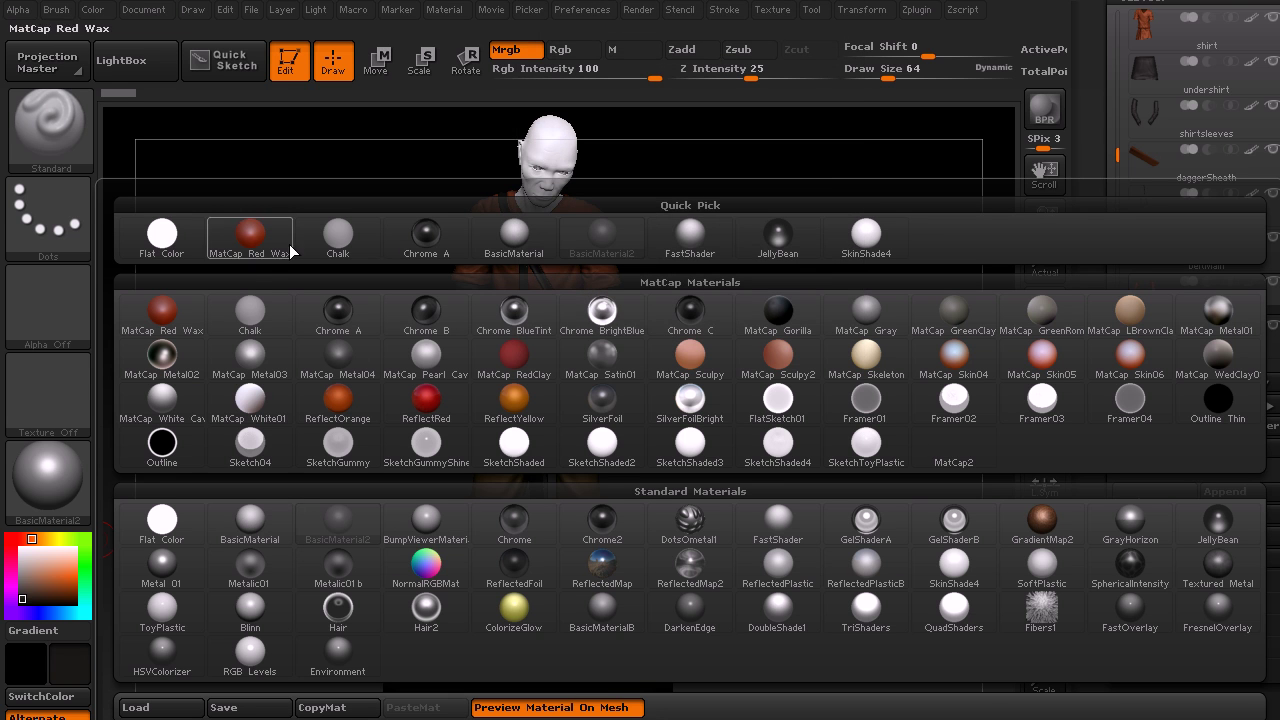
click(691, 236)
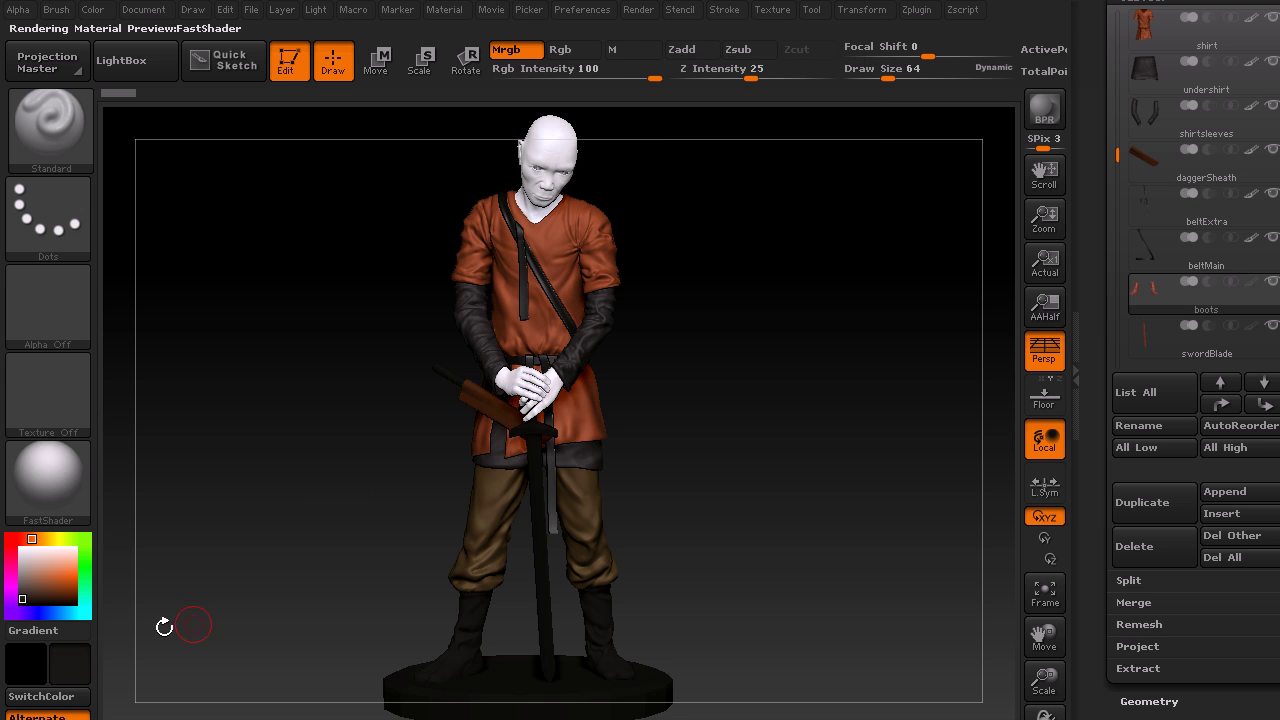
drag(34, 586, 37, 596)
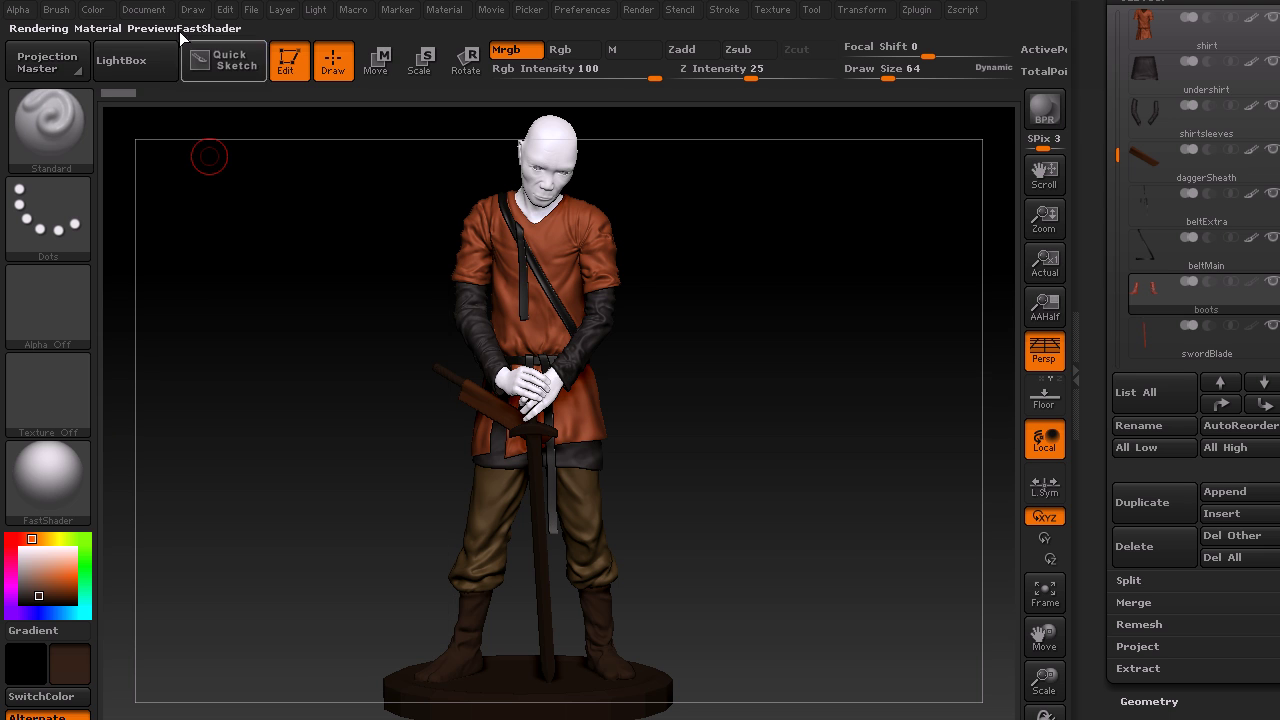
click(92, 10)
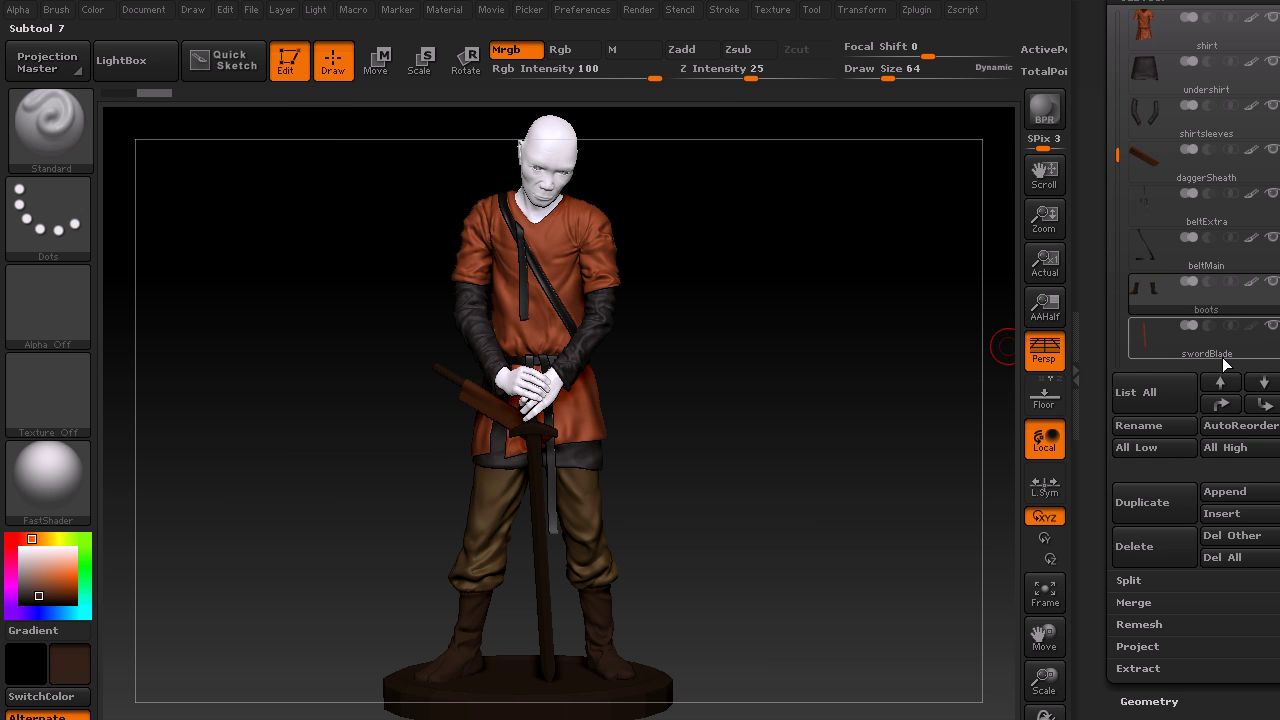
click(1218, 349)
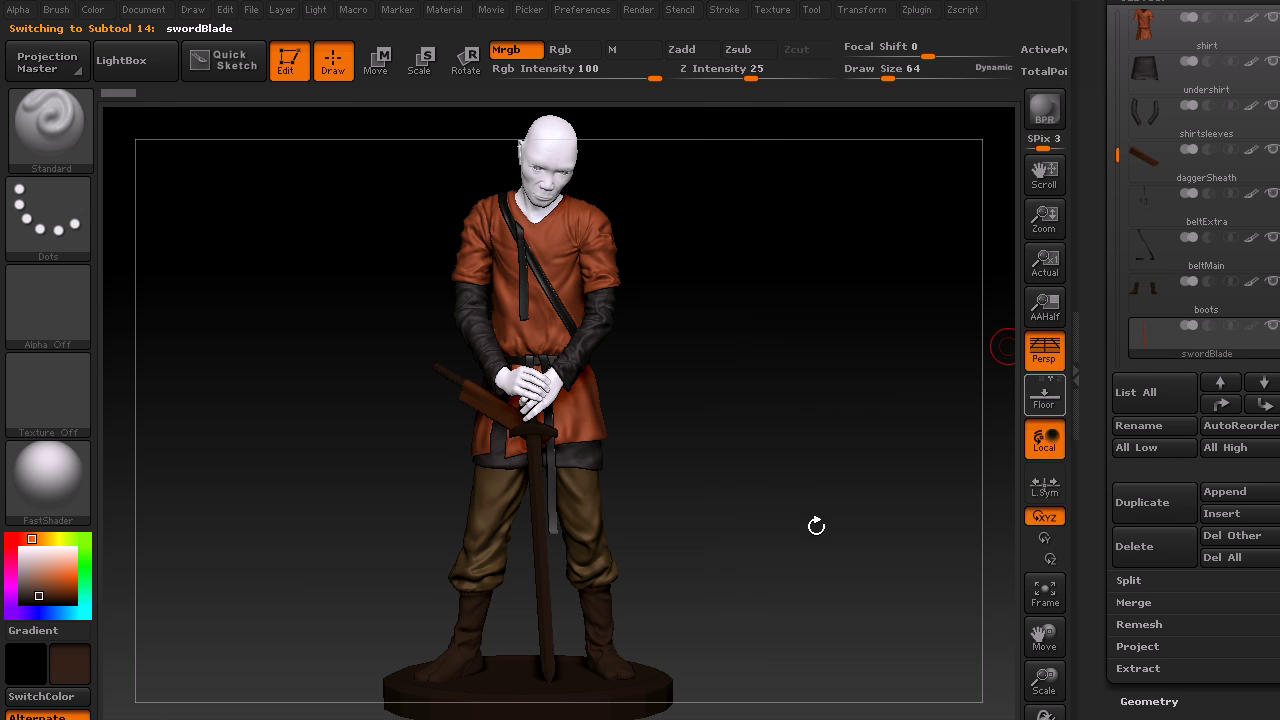
Fill the sword blade with white using the Metal 01 material.
click(40, 470)
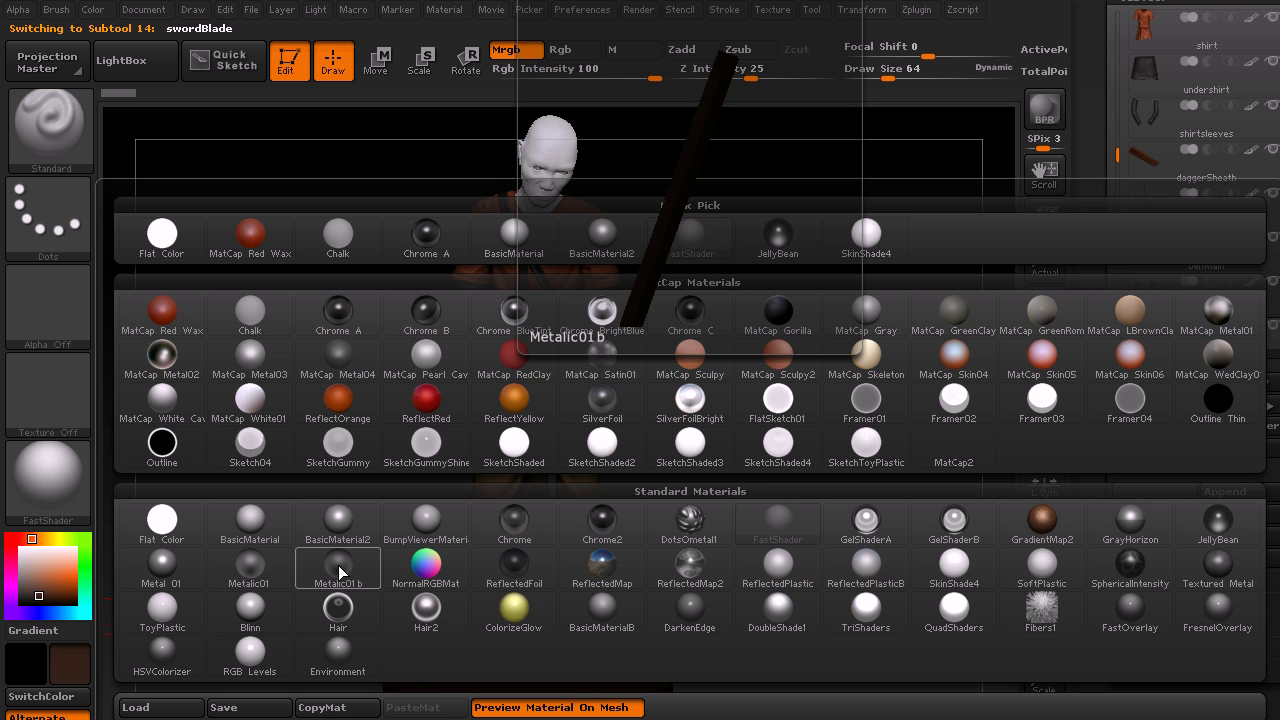
click(162, 565)
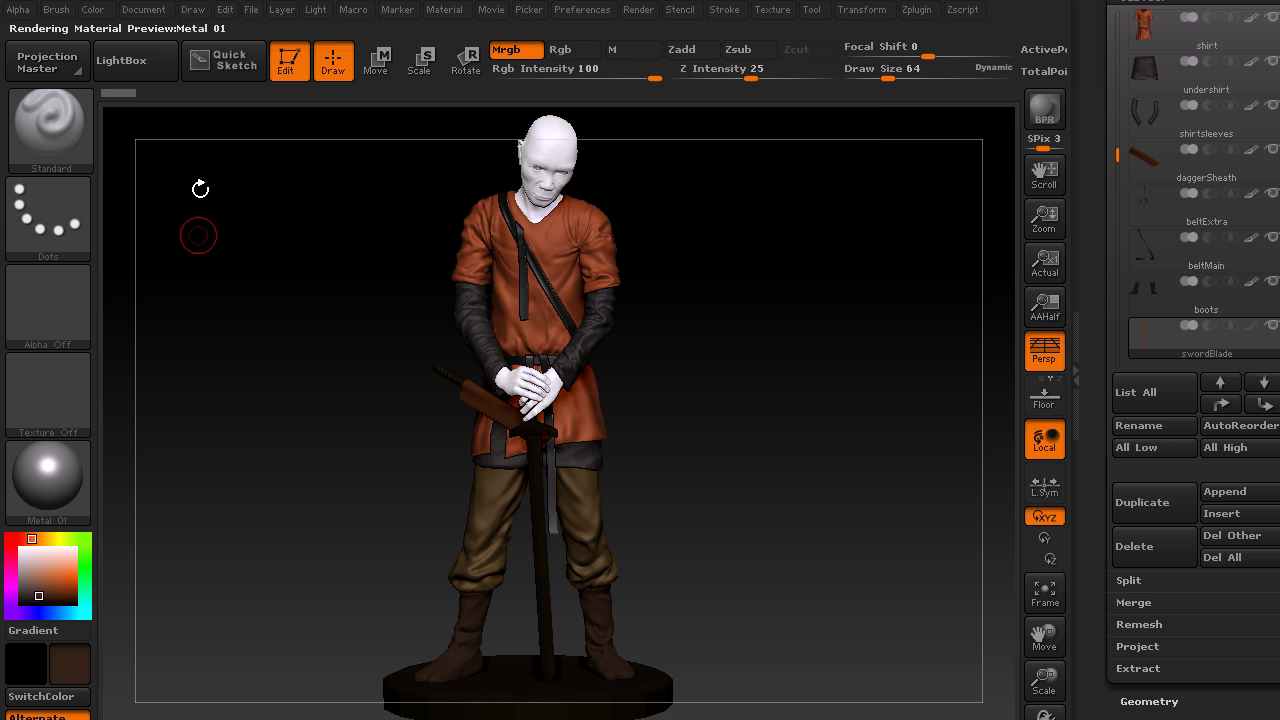
click(91, 10)
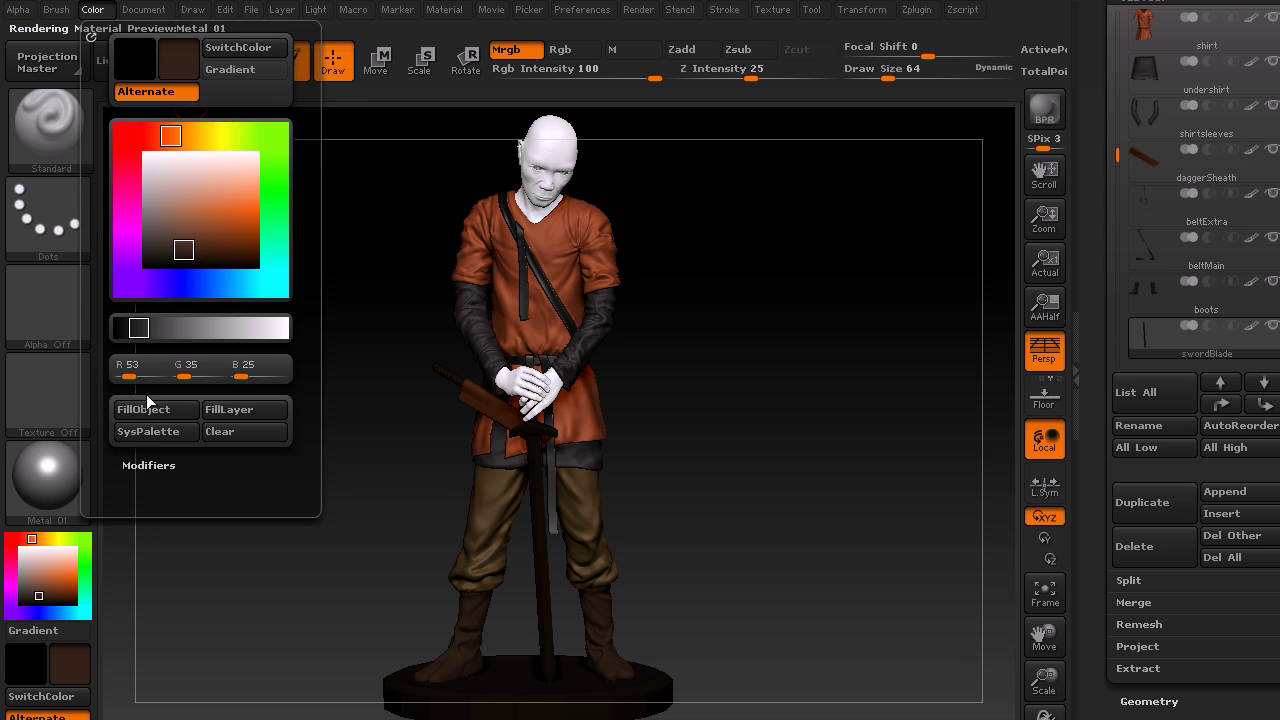
click(20, 549)
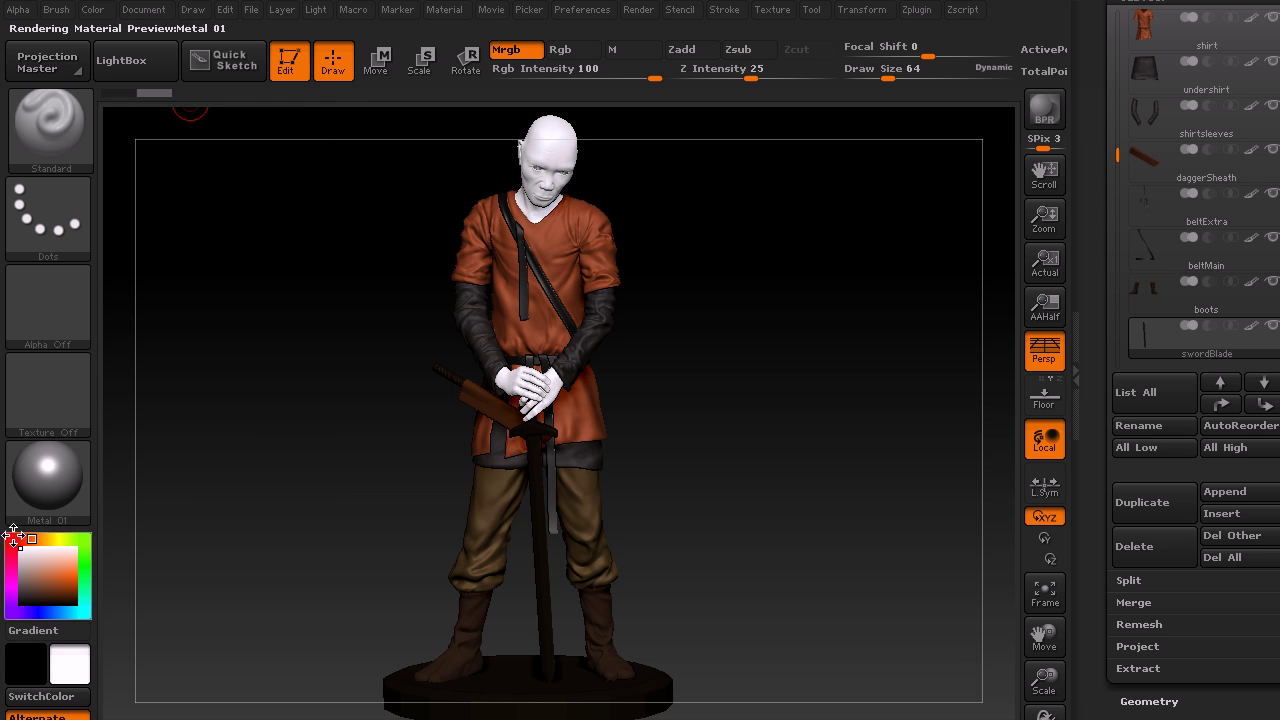
click(91, 10)
click(163, 414)
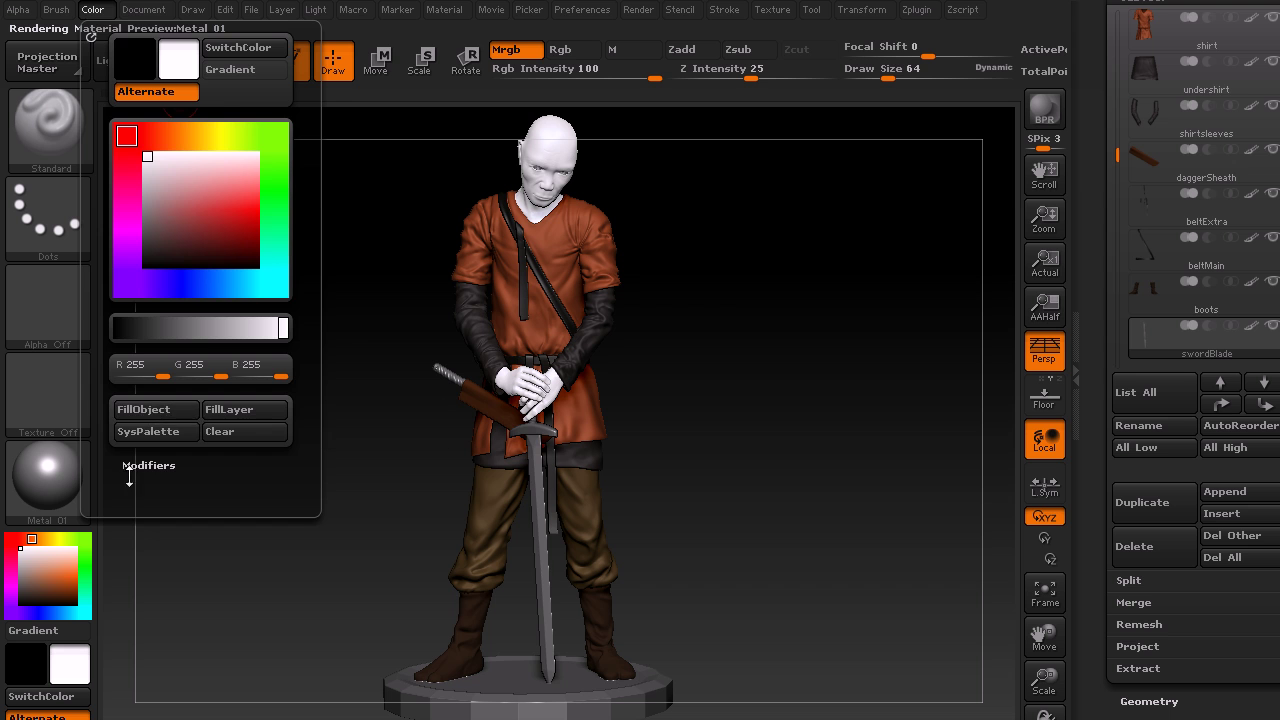
Refill the blade with the ReflectedMap2 material, then select the handles subtool.
click(44, 477)
click(690, 568)
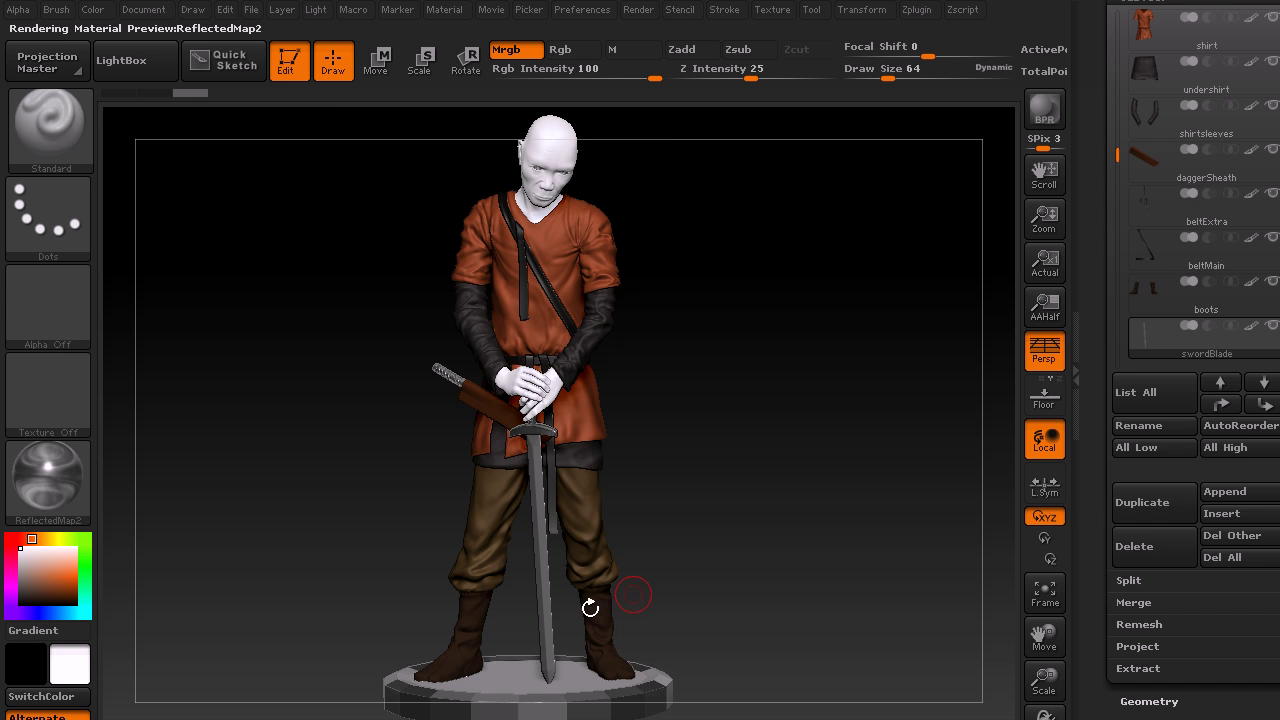
click(91, 9)
click(157, 420)
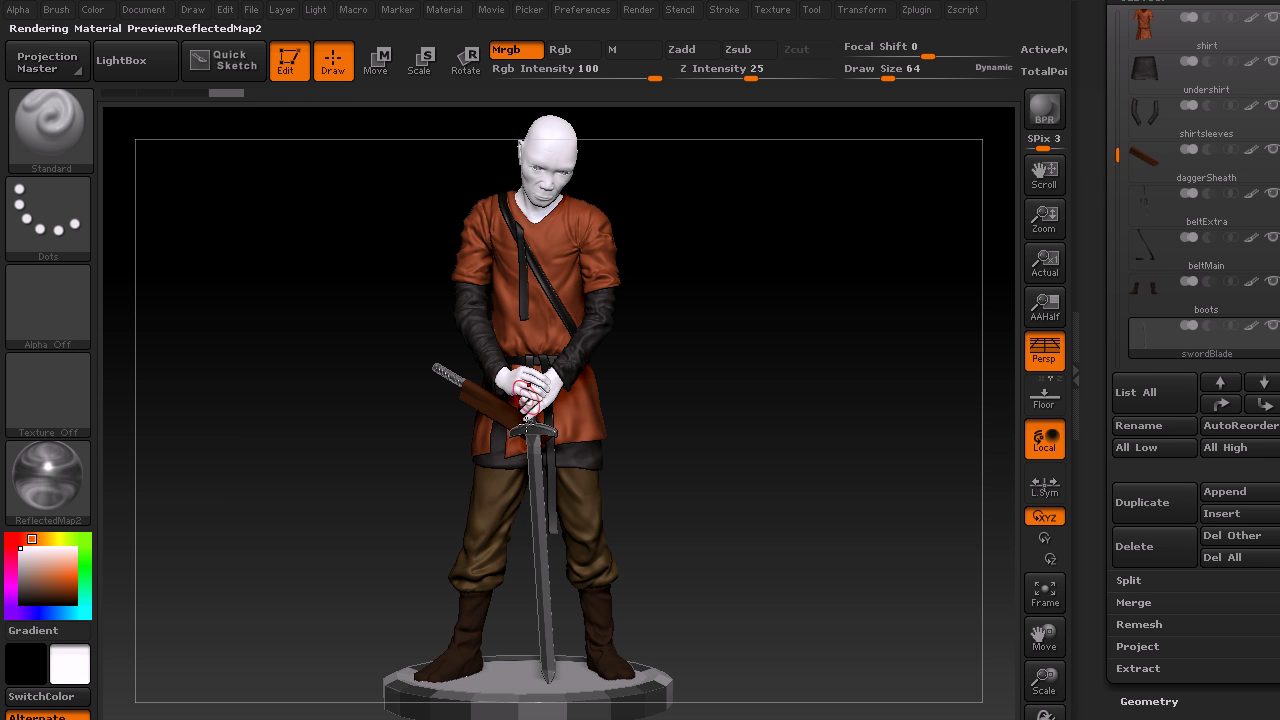
drag(1116, 150, 1116, 222)
click(1223, 265)
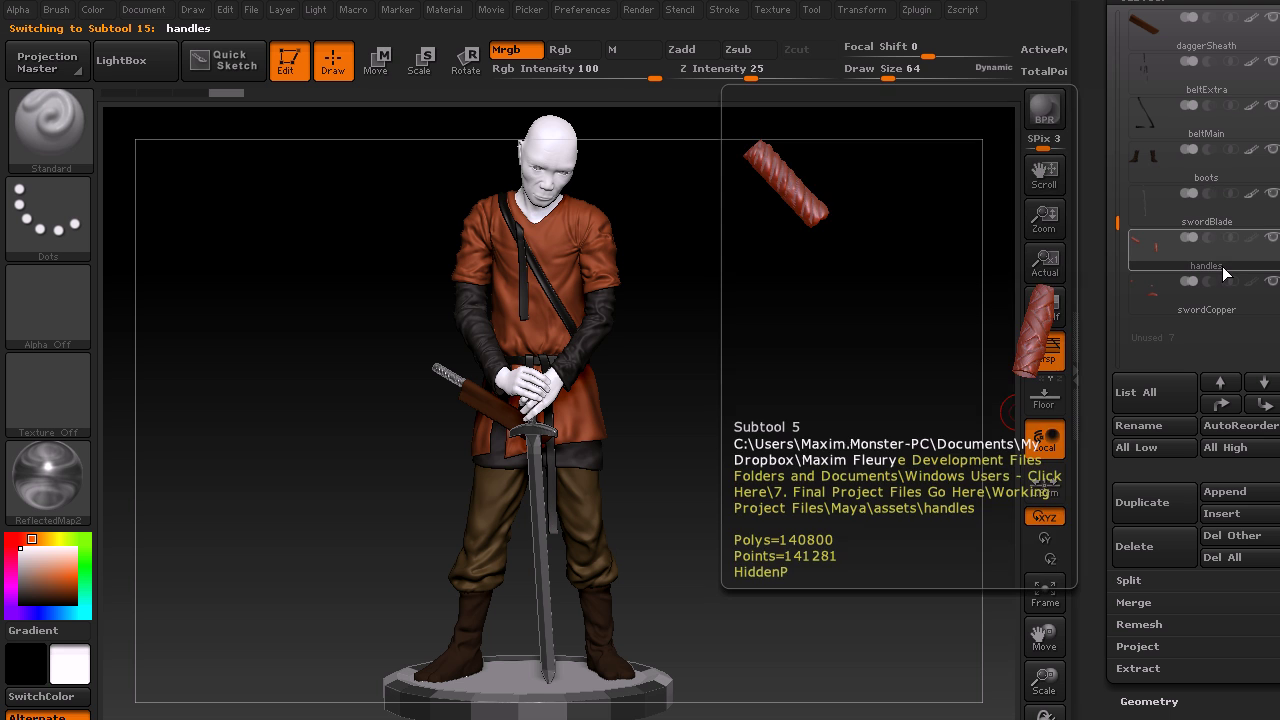
Fill the handles with FastShader in a tan-brown (R 125, G 88, B 39).
click(48, 472)
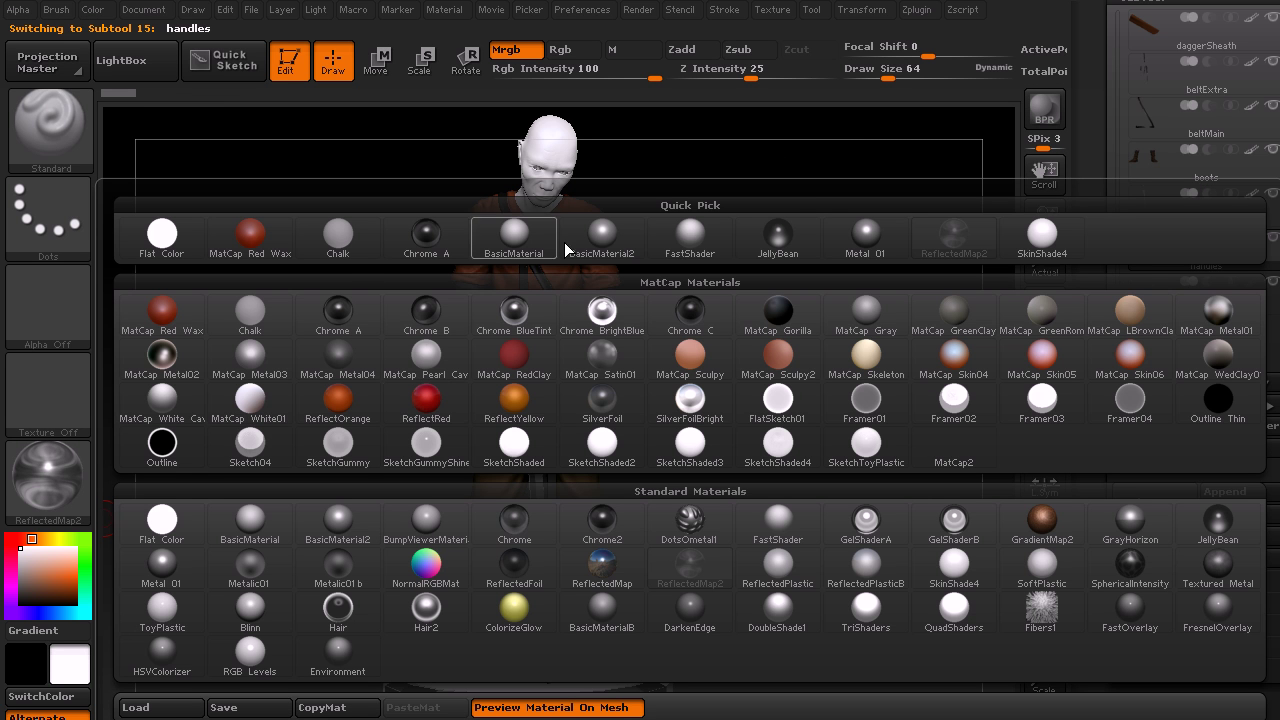
click(690, 235)
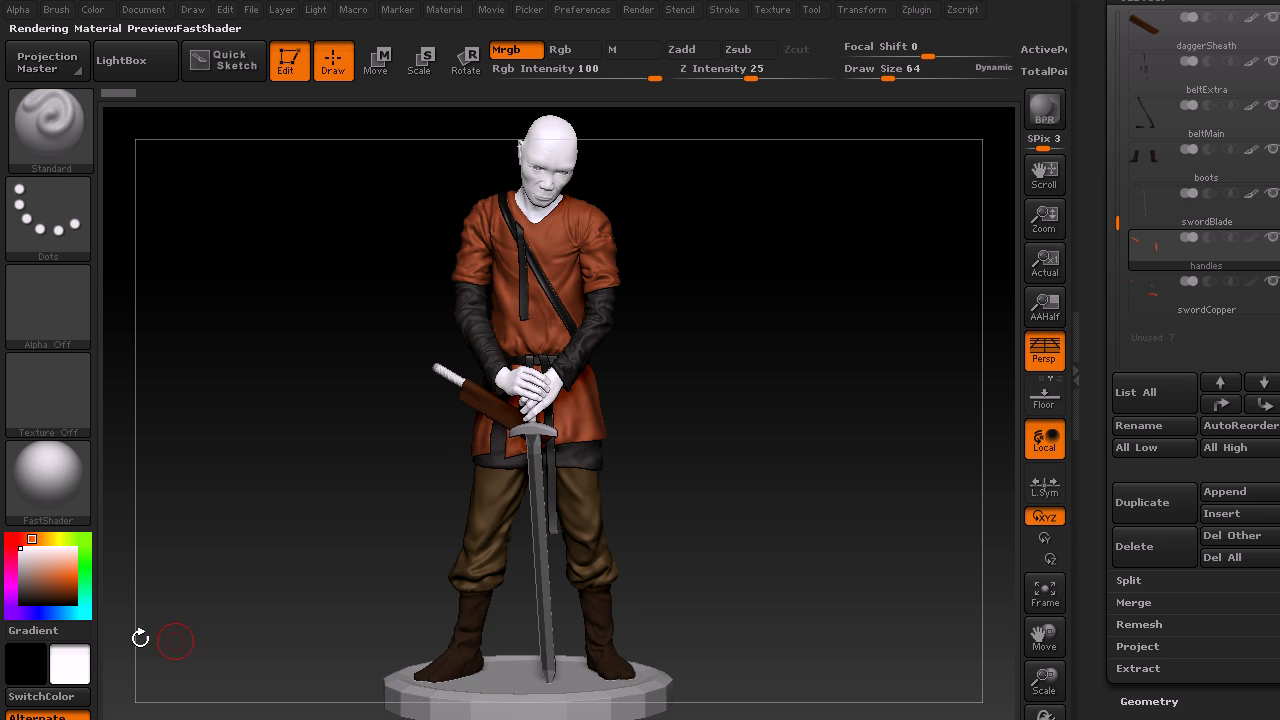
drag(35, 570, 45, 593)
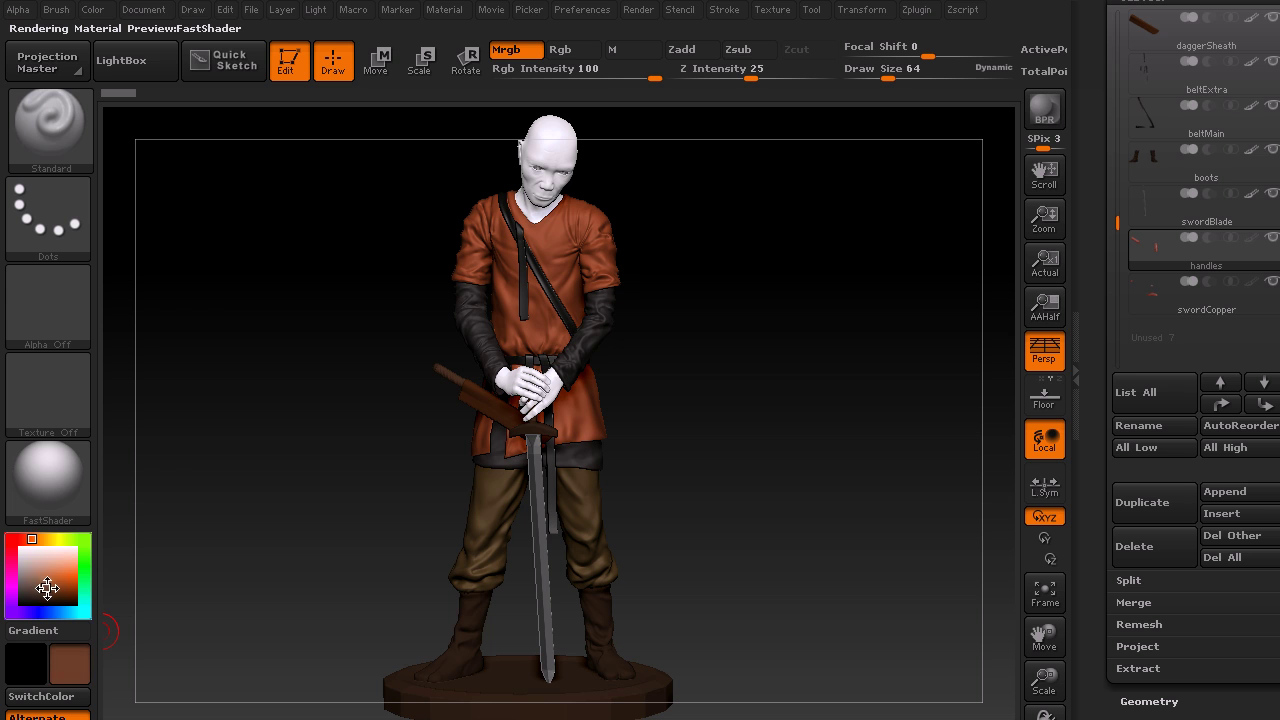
click(44, 588)
click(41, 540)
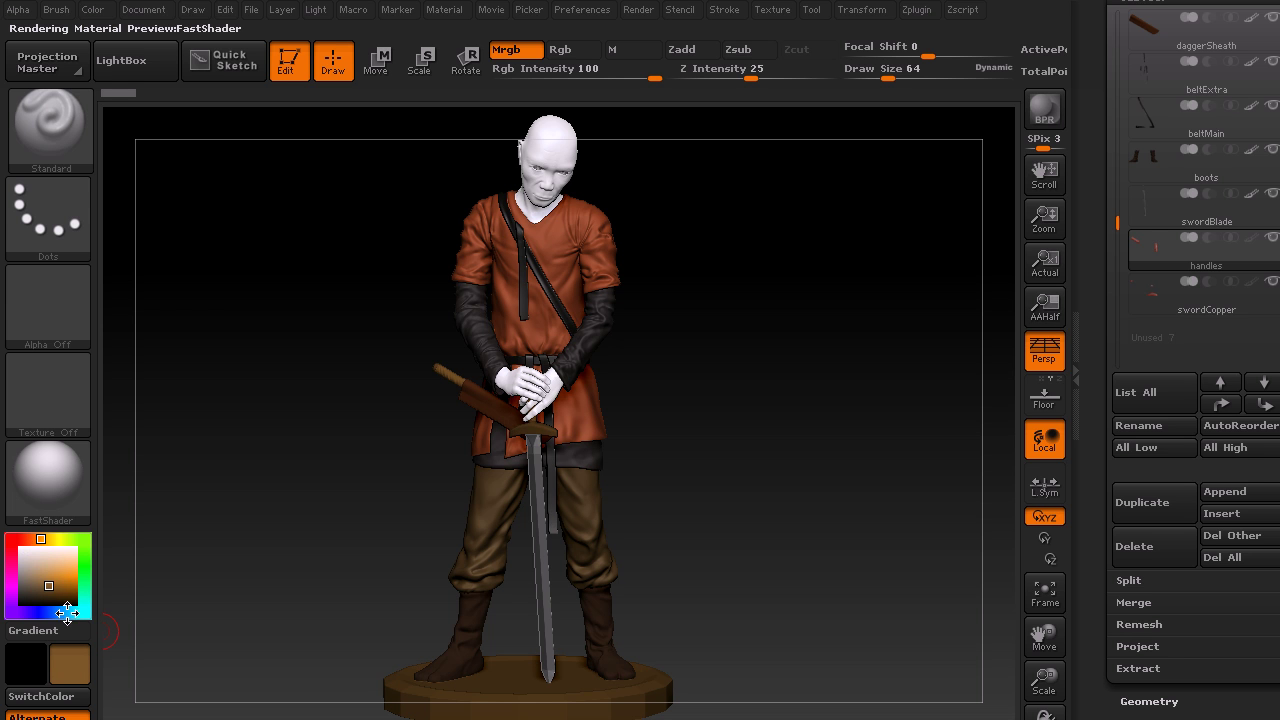
click(95, 10)
click(143, 409)
Select the swordCopper subtool and give it the Metalic01b material.
click(1215, 300)
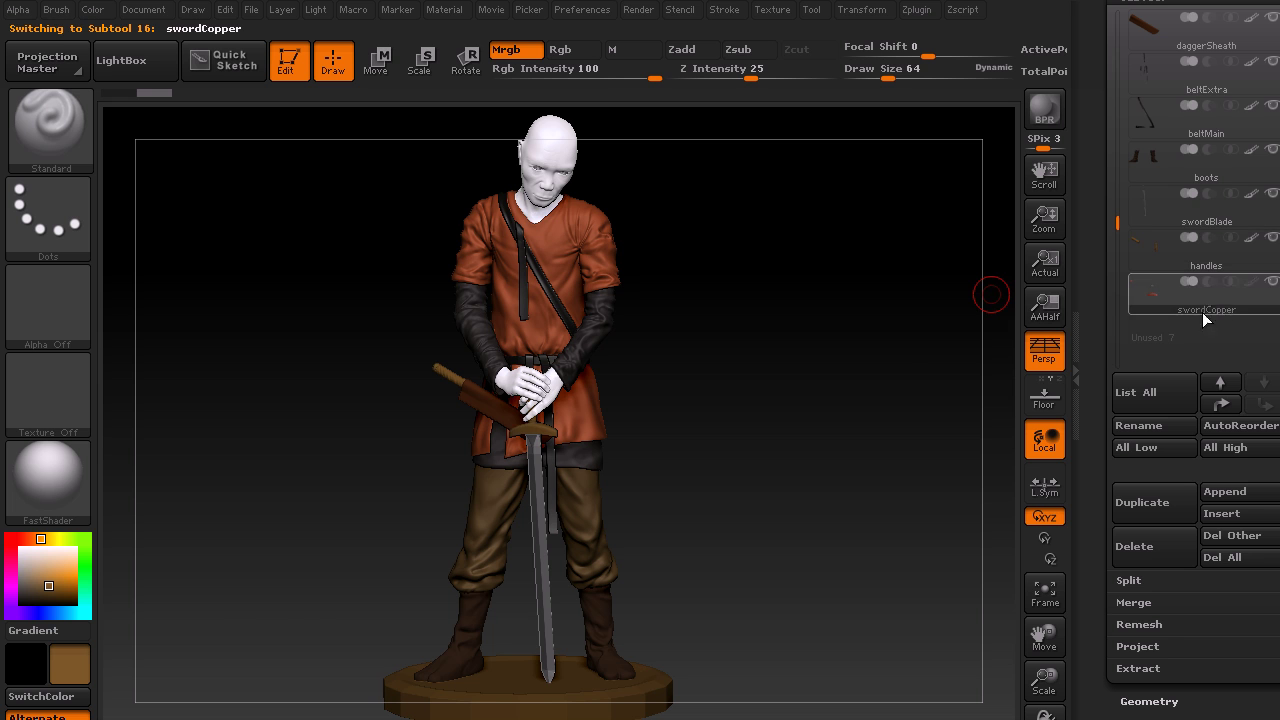
click(38, 503)
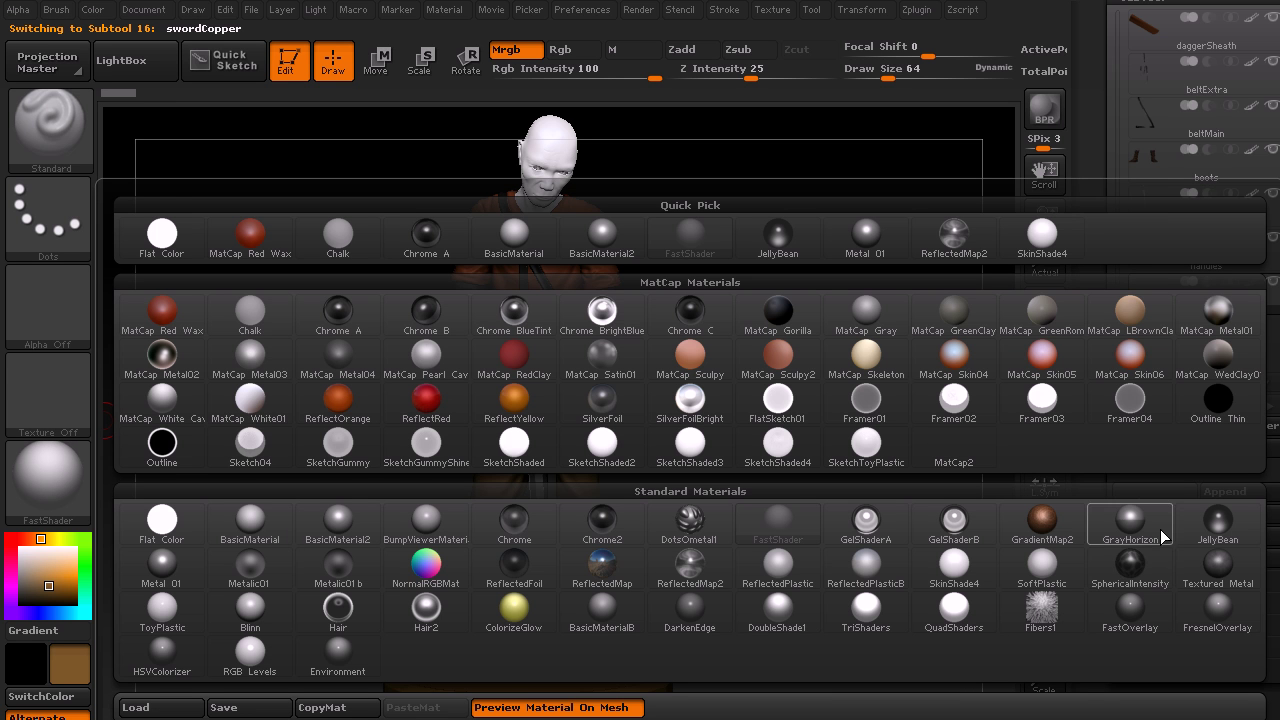
click(340, 565)
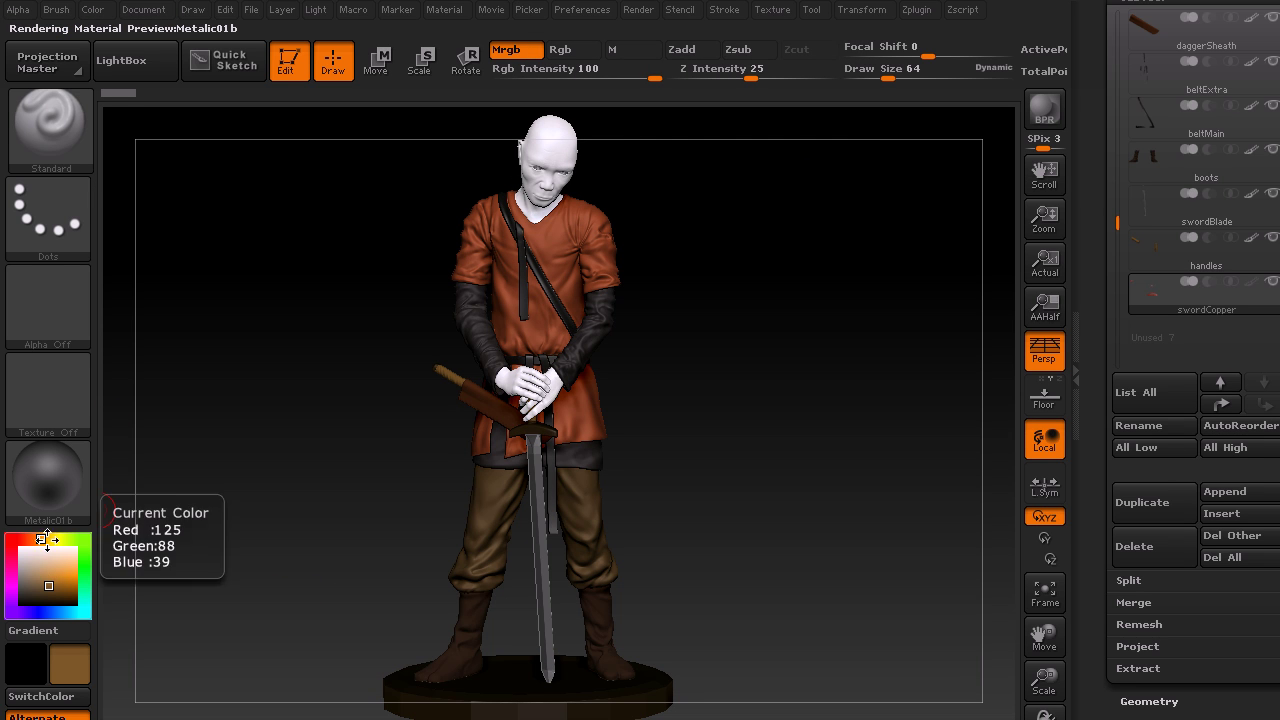
Adjust the current colour to a bright copper-orange (R 238, G 146, B 21).
drag(50, 598, 49, 567)
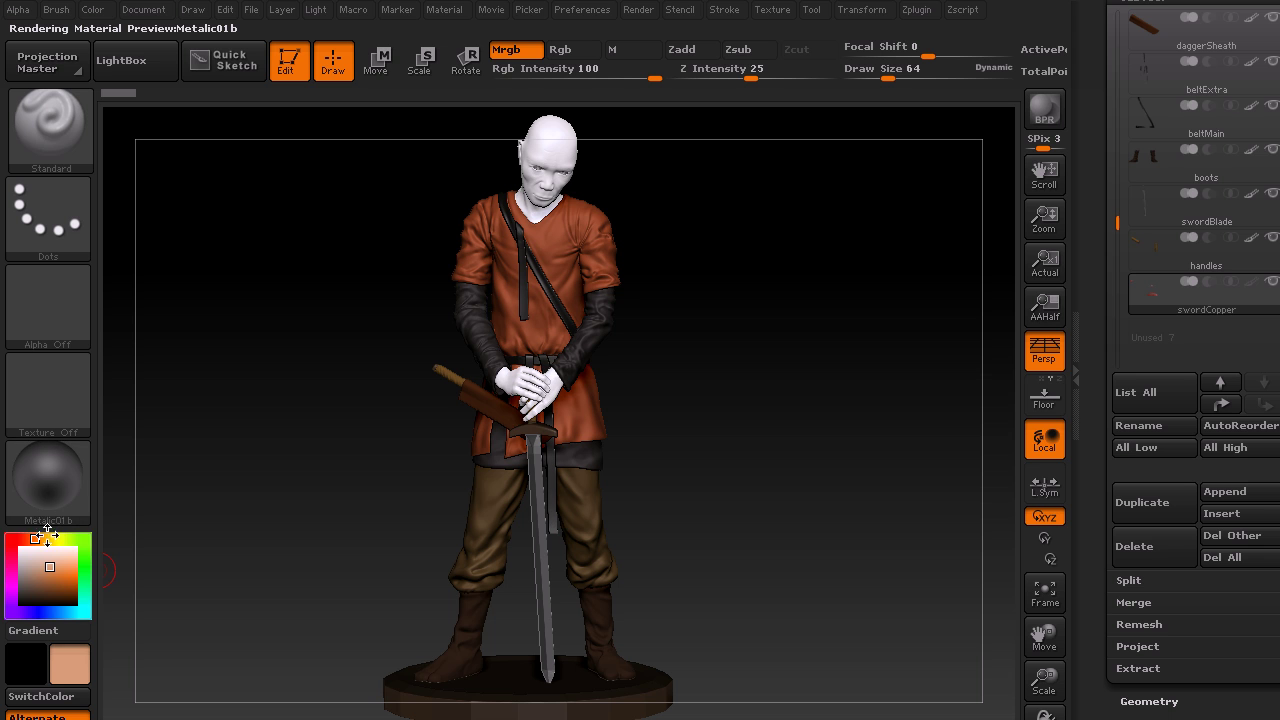
click(48, 538)
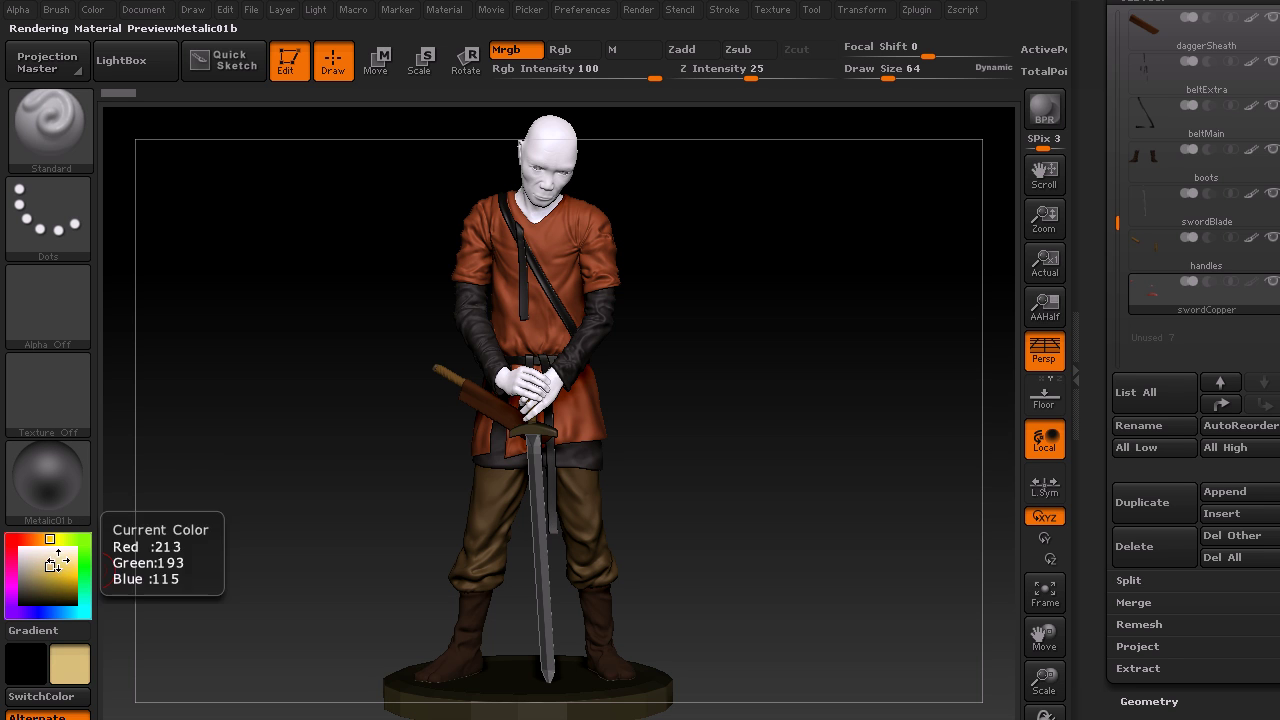
click(57, 573)
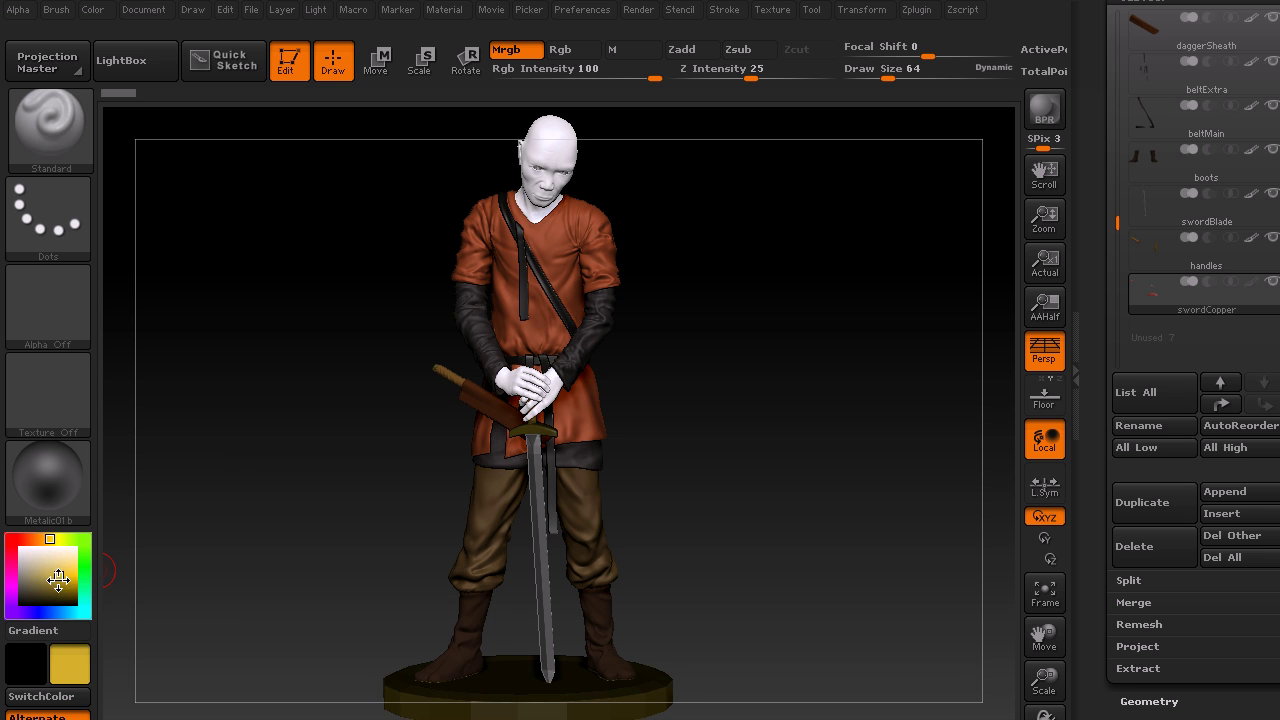
click(62, 539)
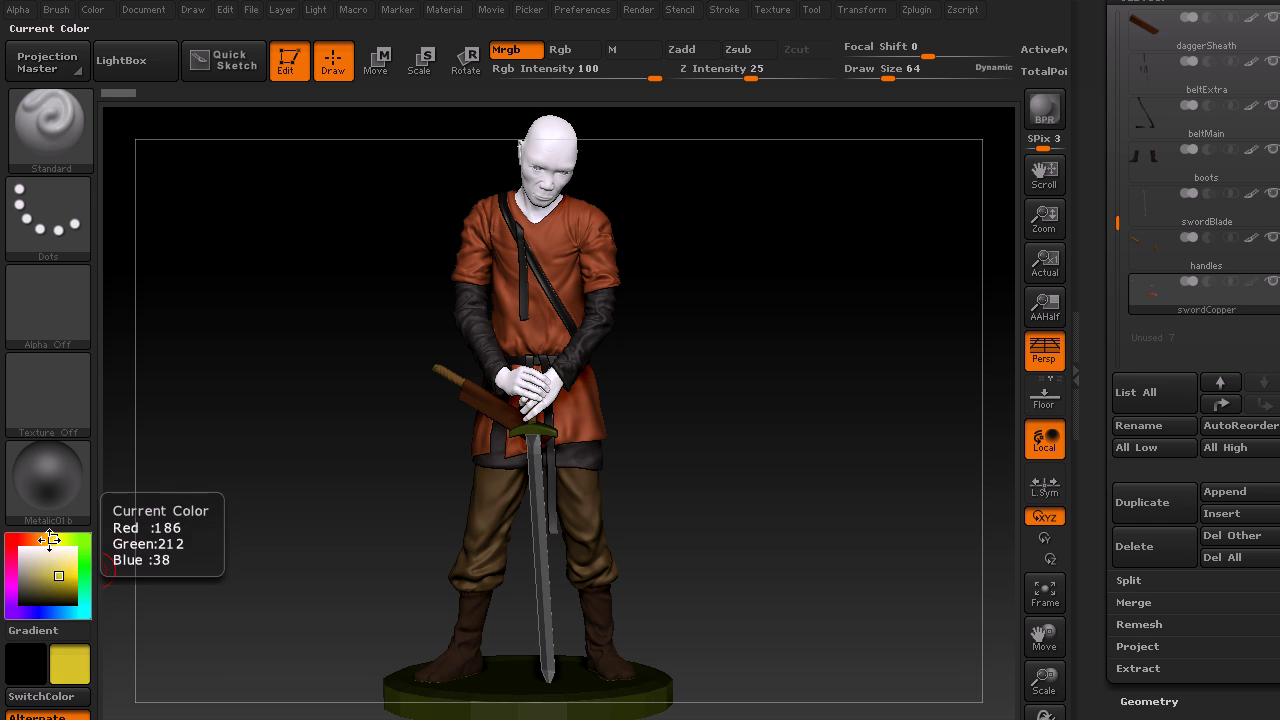
click(35, 540)
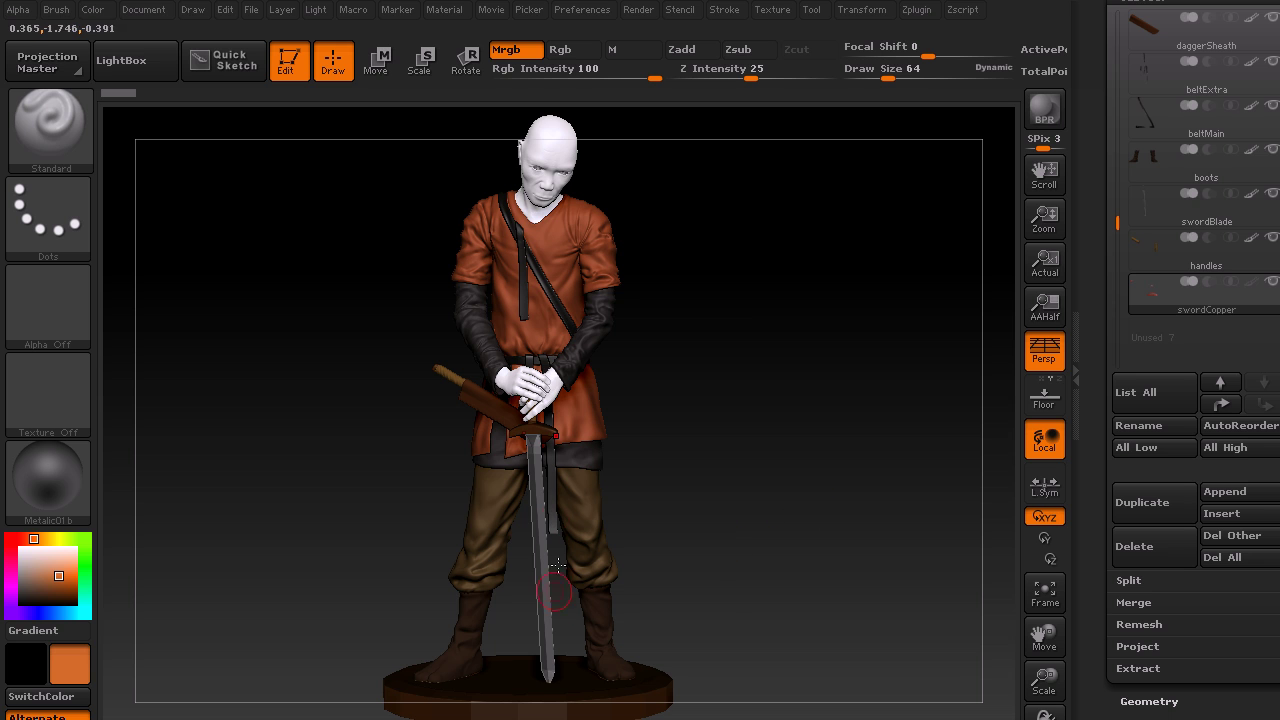
drag(60, 573, 68, 575)
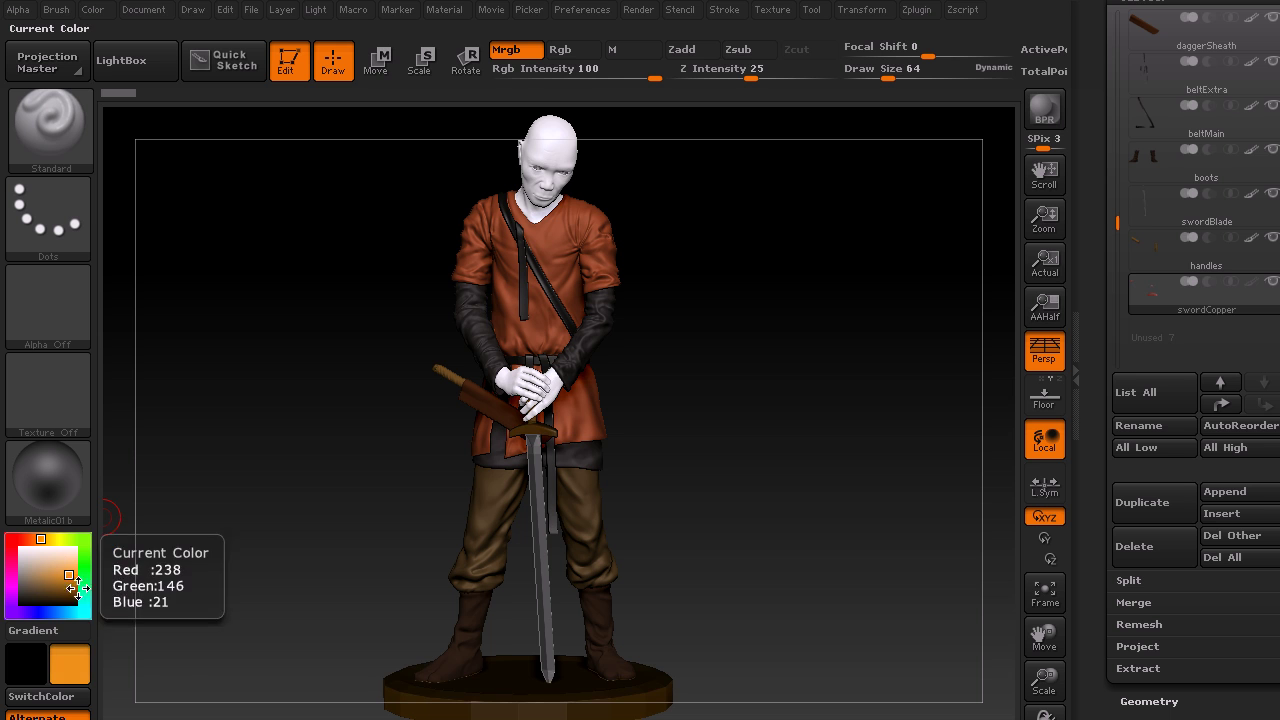
click(95, 10)
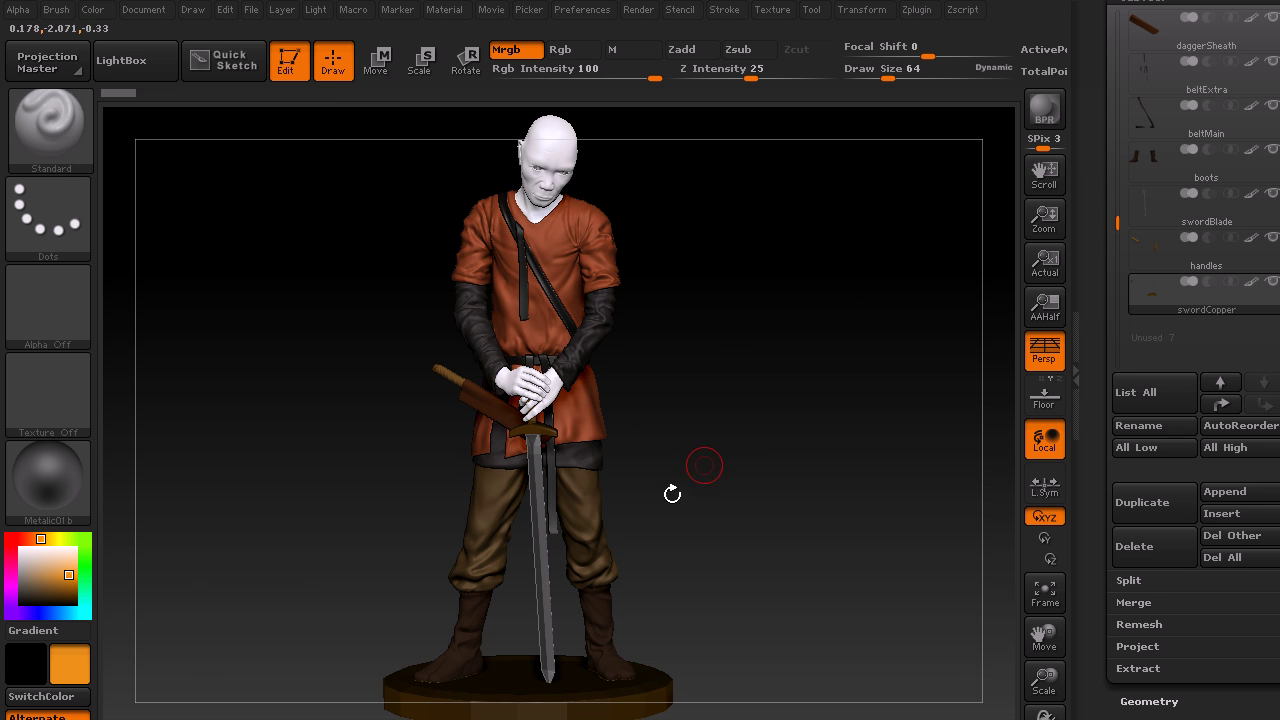